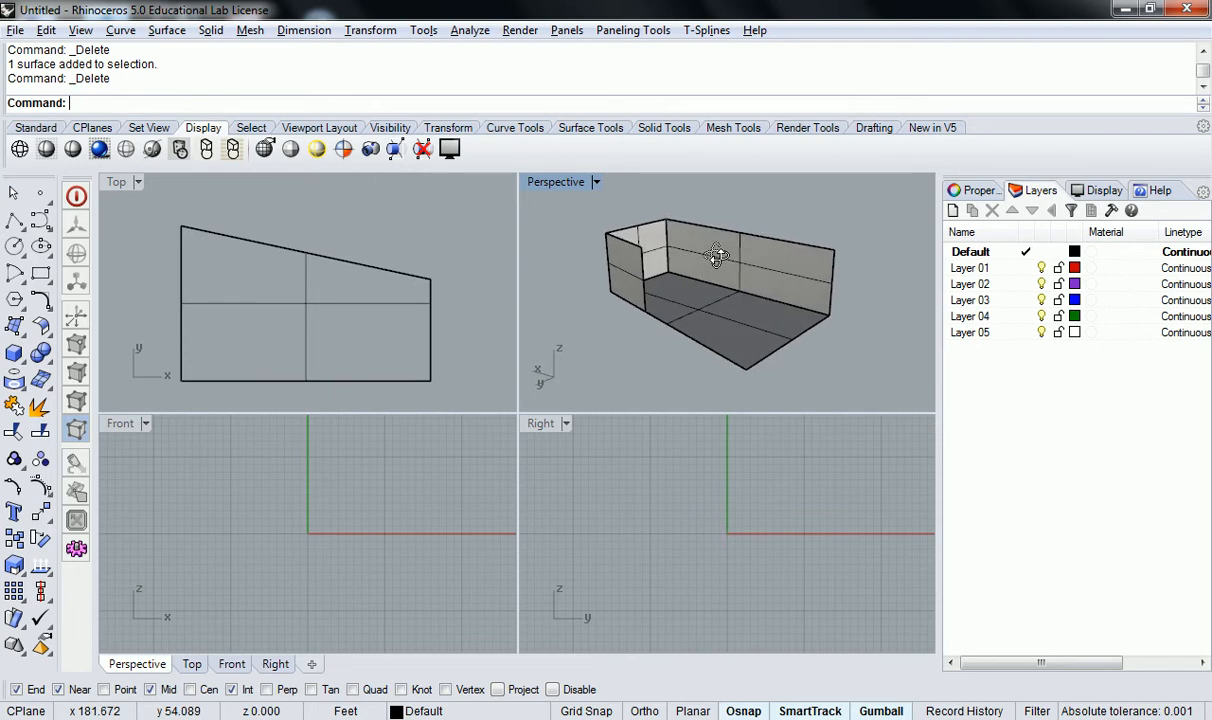
Select all four surfaces and move them along the Y axis, well away from the construction grid
{"action": "right_click_drag", "start_coordinate": [443, 316], "coordinate": [443, 257]}
{"action": "scroll", "coordinate": [387, 517], "scroll_direction": "down", "scroll_amount": 5}
{"action": "right_click_drag", "start_coordinate": [439, 501], "coordinate": [336, 515]}
{"action": "scroll", "coordinate": [390, 522], "scroll_direction": "up", "scroll_amount": 8}
{"action": "right_click_drag", "start_coordinate": [408, 535], "coordinate": [328, 520]}
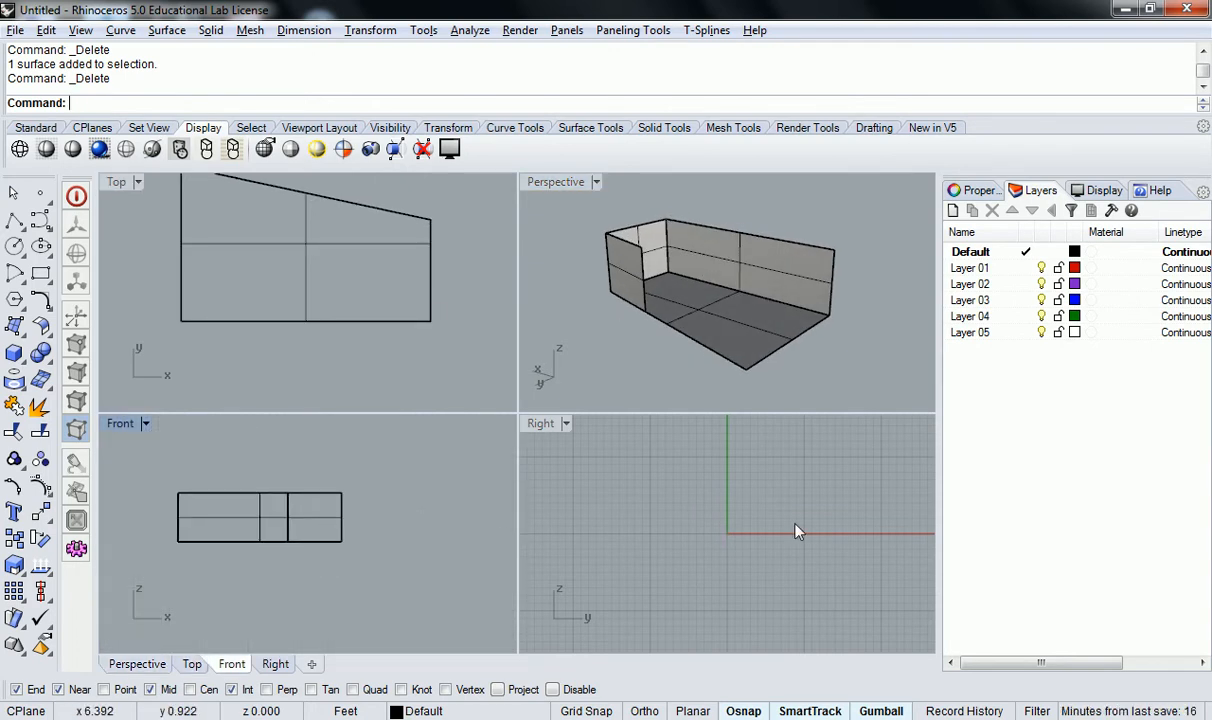
{"action": "scroll", "coordinate": [768, 523], "scroll_direction": "down", "scroll_amount": 5}
{"action": "scroll", "coordinate": [790, 515], "scroll_direction": "down", "scroll_amount": 3}
{"action": "scroll", "coordinate": [839, 514], "scroll_direction": "up", "scroll_amount": 6}
{"action": "right_click_drag", "start_coordinate": [839, 514], "coordinate": [622, 514]}
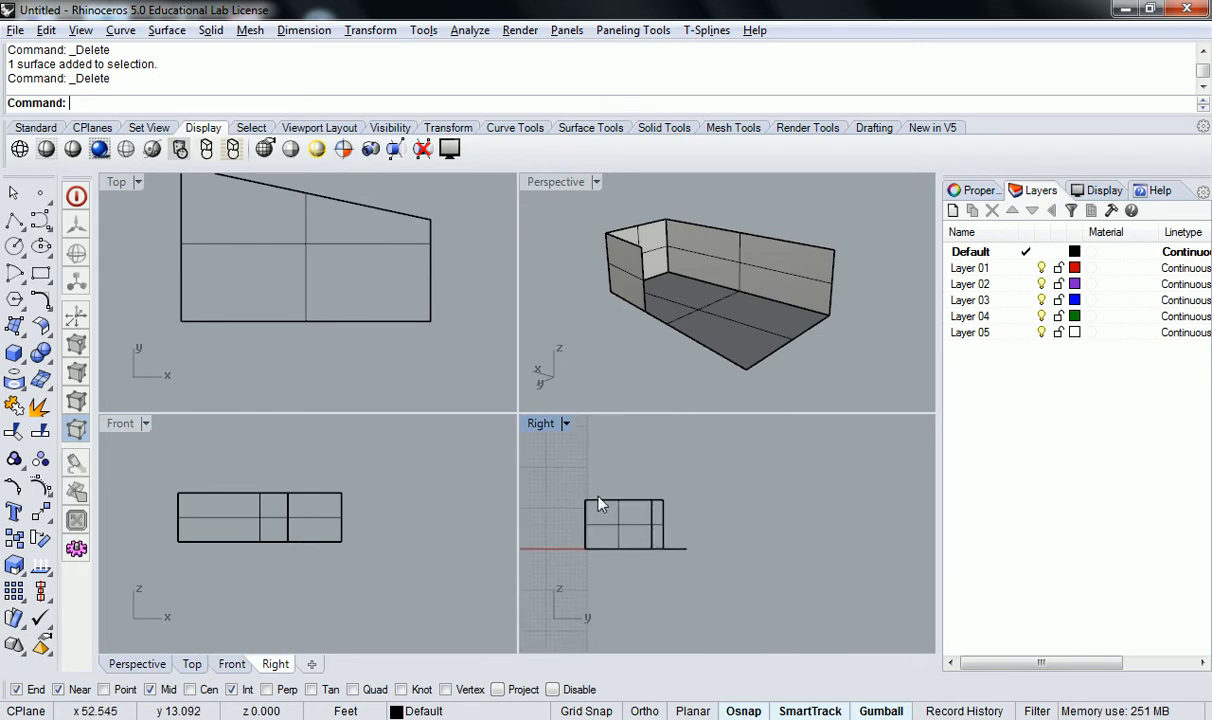
{"action": "key", "text": "ctrl+a"}
{"action": "left_click_drag", "start_coordinate": [740, 578], "coordinate": [812, 552]}
{"action": "left_click", "coordinate": [861, 496]}
{"action": "right_click_drag", "start_coordinate": [849, 498], "coordinate": [785, 476]}
{"action": "scroll", "coordinate": [785, 476], "scroll_direction": "down", "scroll_amount": 3}
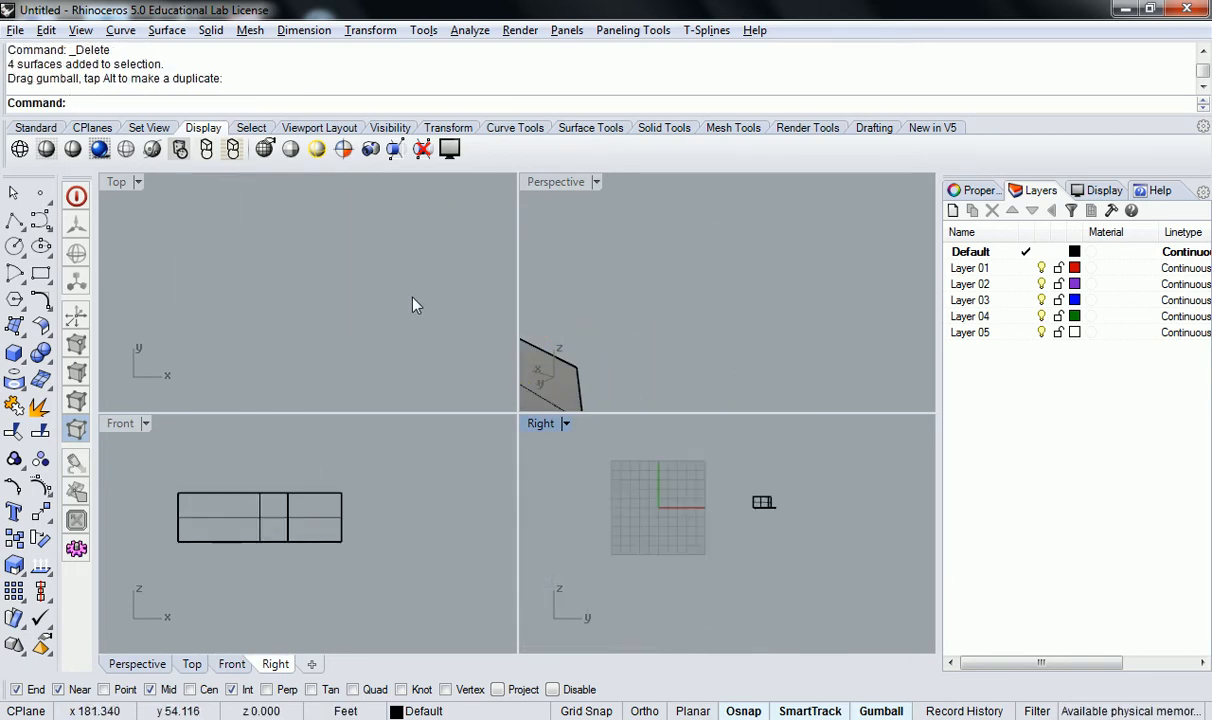
Turn off the grid display in the Top viewport
{"action": "scroll", "coordinate": [393, 296], "scroll_direction": "down", "scroll_amount": 4}
{"action": "scroll", "coordinate": [393, 296], "scroll_direction": "down", "scroll_amount": 3}
{"action": "scroll", "coordinate": [409, 337], "scroll_direction": "up", "scroll_amount": 1}
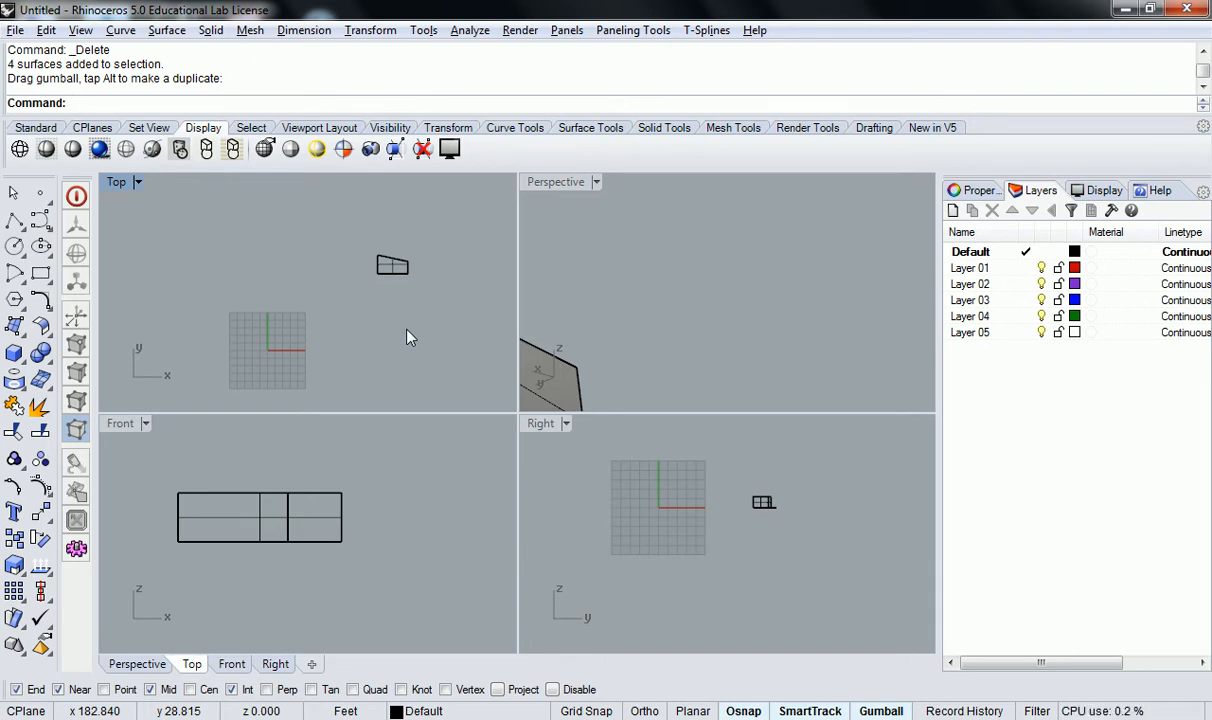
{"action": "right_click_drag", "start_coordinate": [408, 337], "coordinate": [310, 296]}
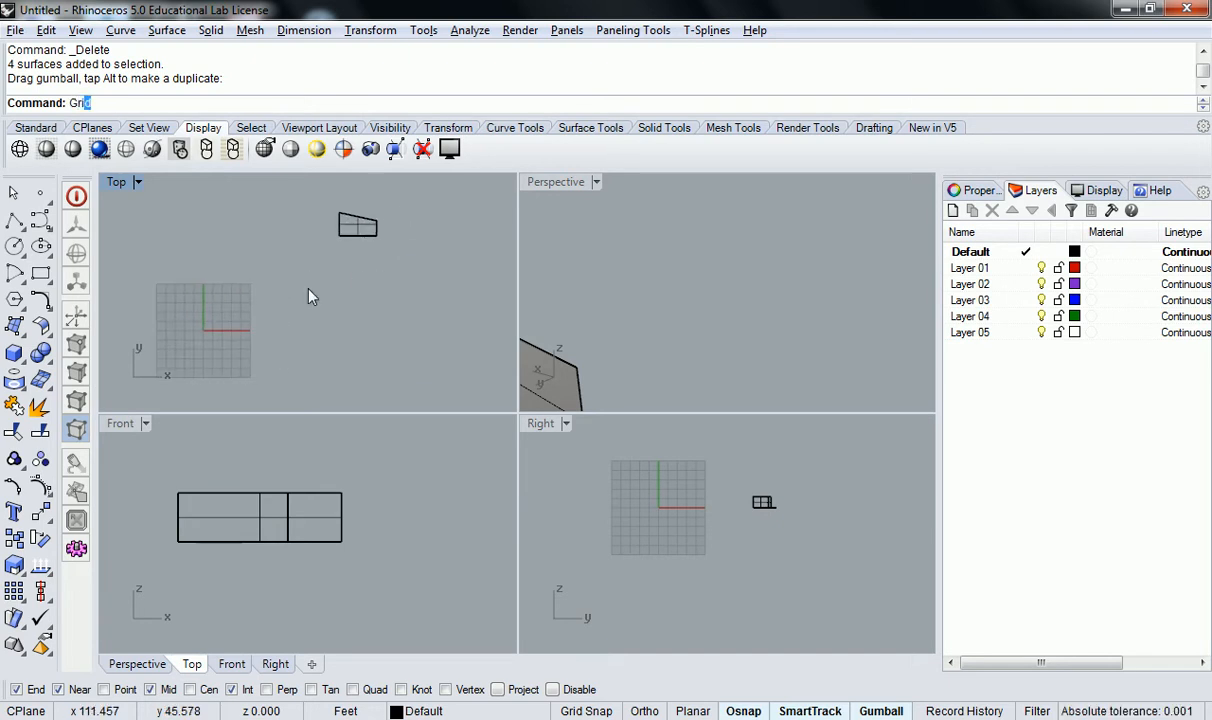
{"action": "key", "text": "Return"}
{"action": "type", "text": "h"}
{"action": "key", "text": "Return"}
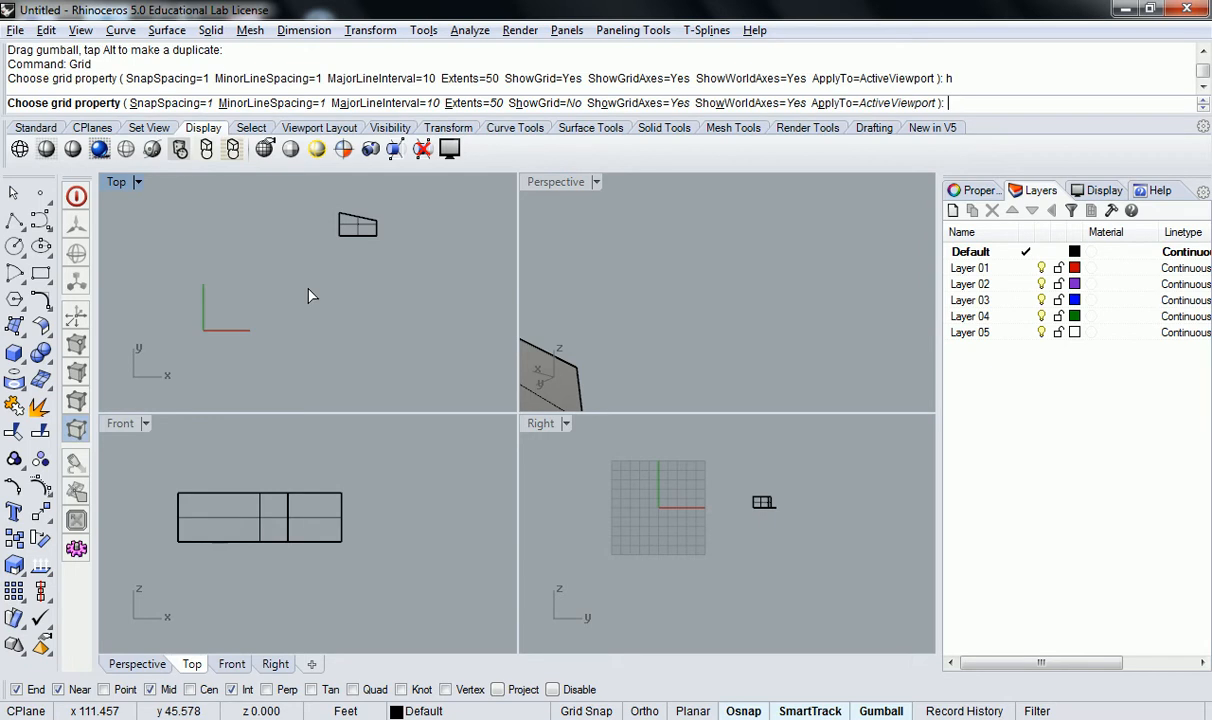
{"action": "right_click_drag", "start_coordinate": [759, 354], "coordinate": [789, 329]}
{"action": "key", "text": "Return"}
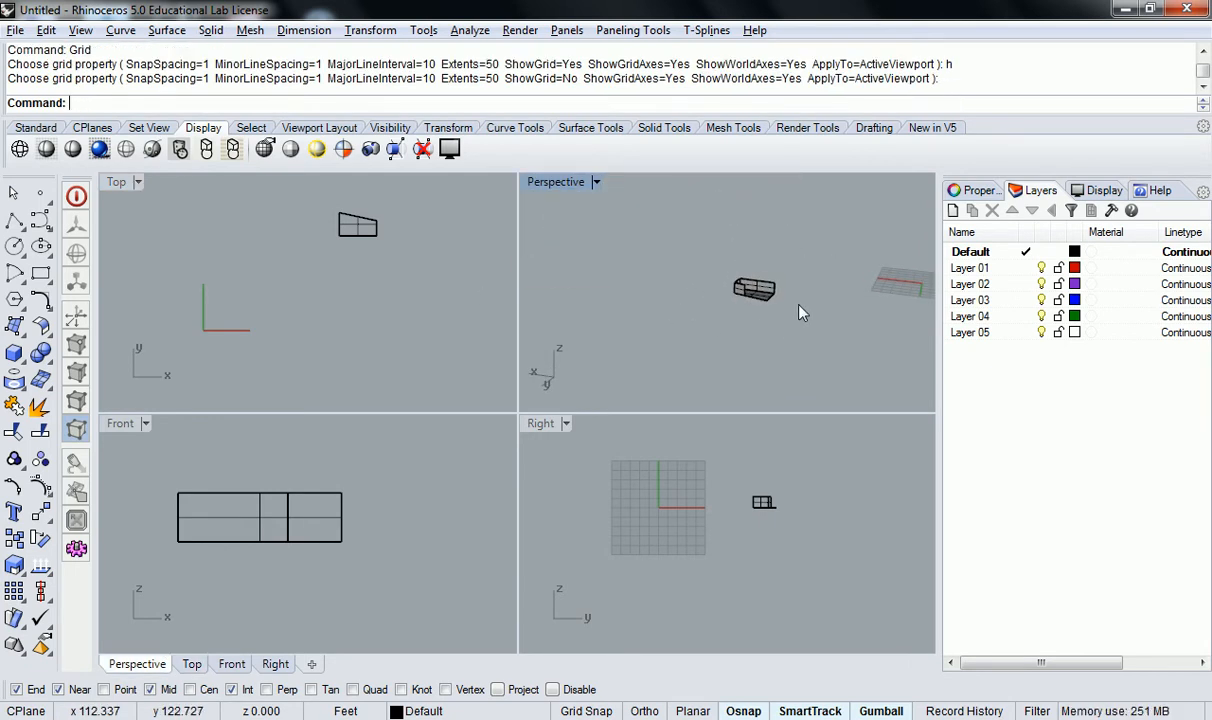
Turn off the grid display in the Perspective, Right and Front viewports
{"action": "key", "text": "Return"}
{"action": "type", "text": "h"}
{"action": "key", "text": "Return"}
{"action": "left_click", "coordinate": [793, 439]}
{"action": "key", "text": "Return"}
{"action": "key", "text": "Return"}
{"action": "type", "text": "h"}
{"action": "key", "text": "Return"}
{"action": "scroll", "coordinate": [370, 470], "scroll_direction": "down", "scroll_amount": 10}
{"action": "type", "text": "h"}
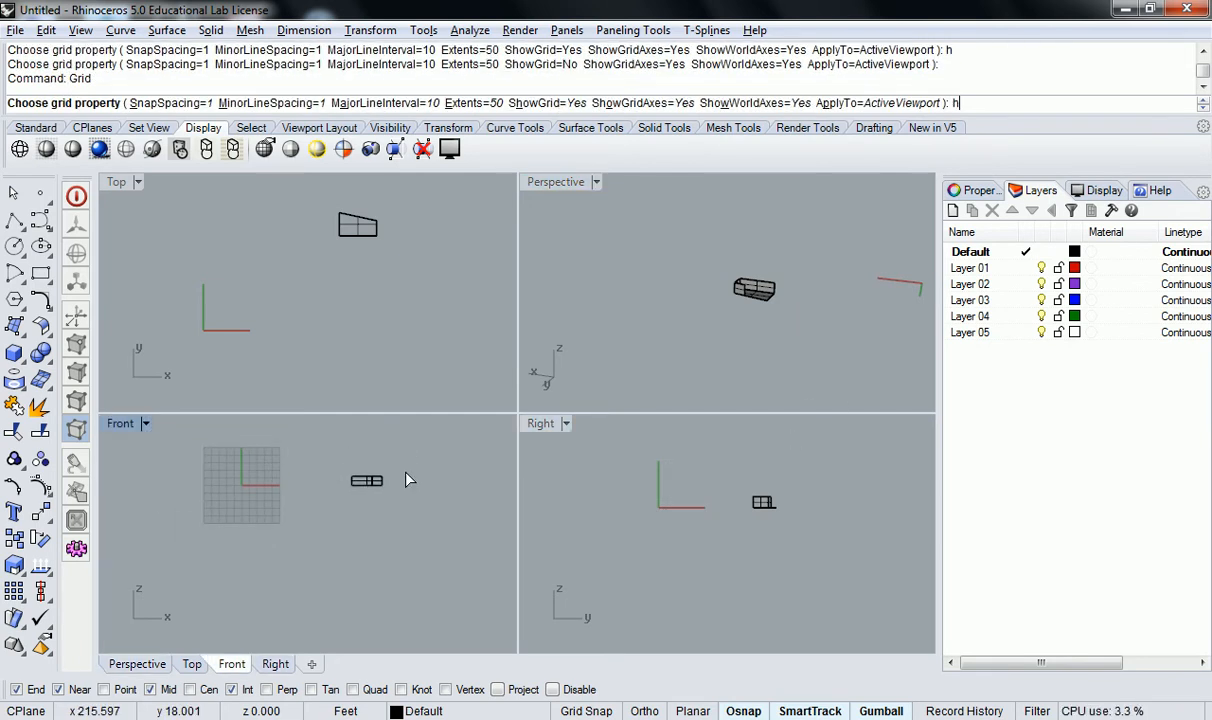
{"action": "key", "text": "Return"}
Frame the floor-and-walls model closely in all four viewports, with an elevated angle on it in Perspective
{"action": "right_click_drag", "start_coordinate": [432, 297], "coordinate": [392, 360]}
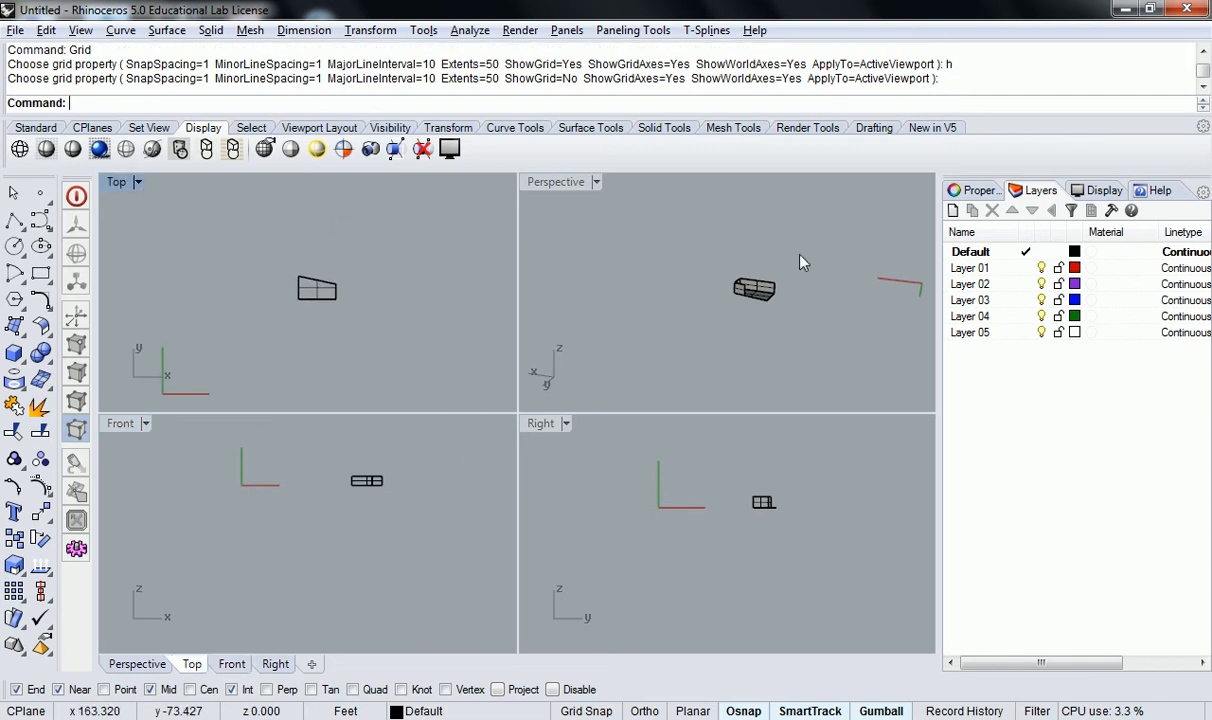
{"action": "scroll", "coordinate": [755, 260], "scroll_direction": "up", "scroll_amount": 5}
{"action": "right_click_drag", "start_coordinate": [700, 373], "coordinate": [700, 308]}
{"action": "scroll", "coordinate": [395, 375], "scroll_direction": "down", "scroll_amount": 1}
{"action": "scroll", "coordinate": [400, 488], "scroll_direction": "up", "scroll_amount": 5}
{"action": "right_click_drag", "start_coordinate": [430, 502], "coordinate": [402, 496]}
{"action": "scroll", "coordinate": [360, 310], "scroll_direction": "up", "scroll_amount": 6}
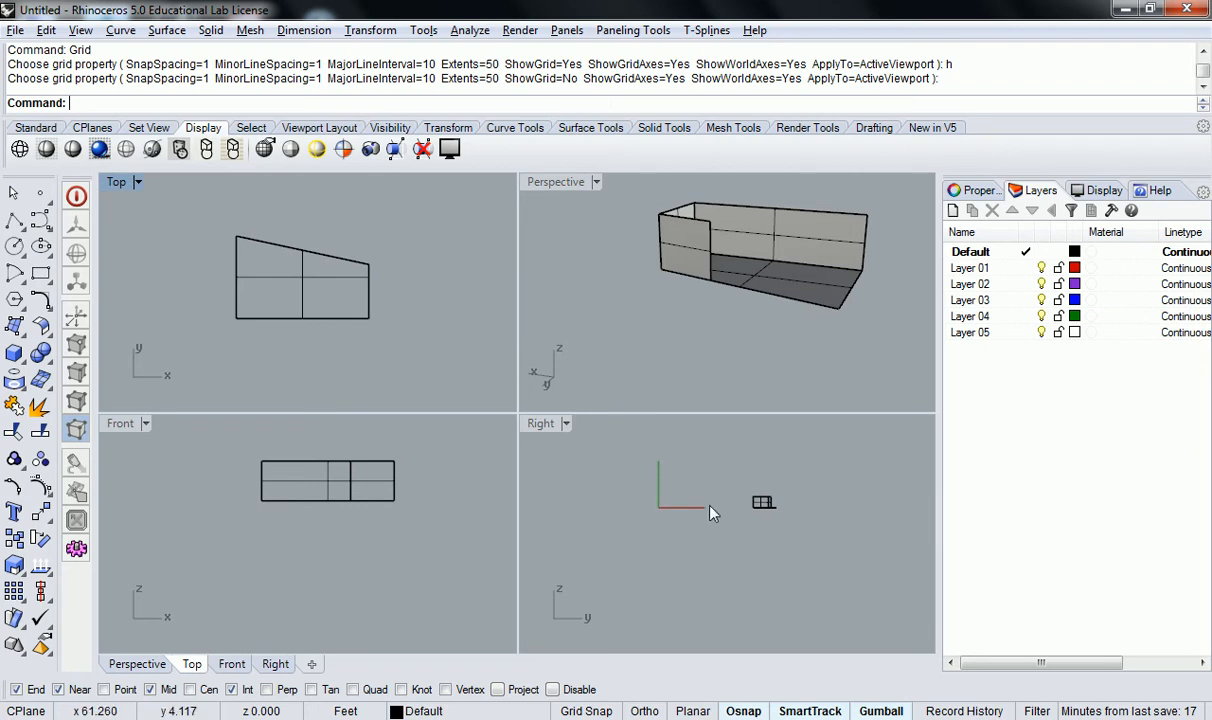
{"action": "right_click_drag", "start_coordinate": [705, 514], "coordinate": [645, 484]}
{"action": "scroll", "coordinate": [692, 500], "scroll_direction": "up", "scroll_amount": 3}
{"action": "right_click_drag", "start_coordinate": [379, 466], "coordinate": [336, 485]}
{"action": "right_click_drag", "start_coordinate": [668, 320], "coordinate": [760, 279]}
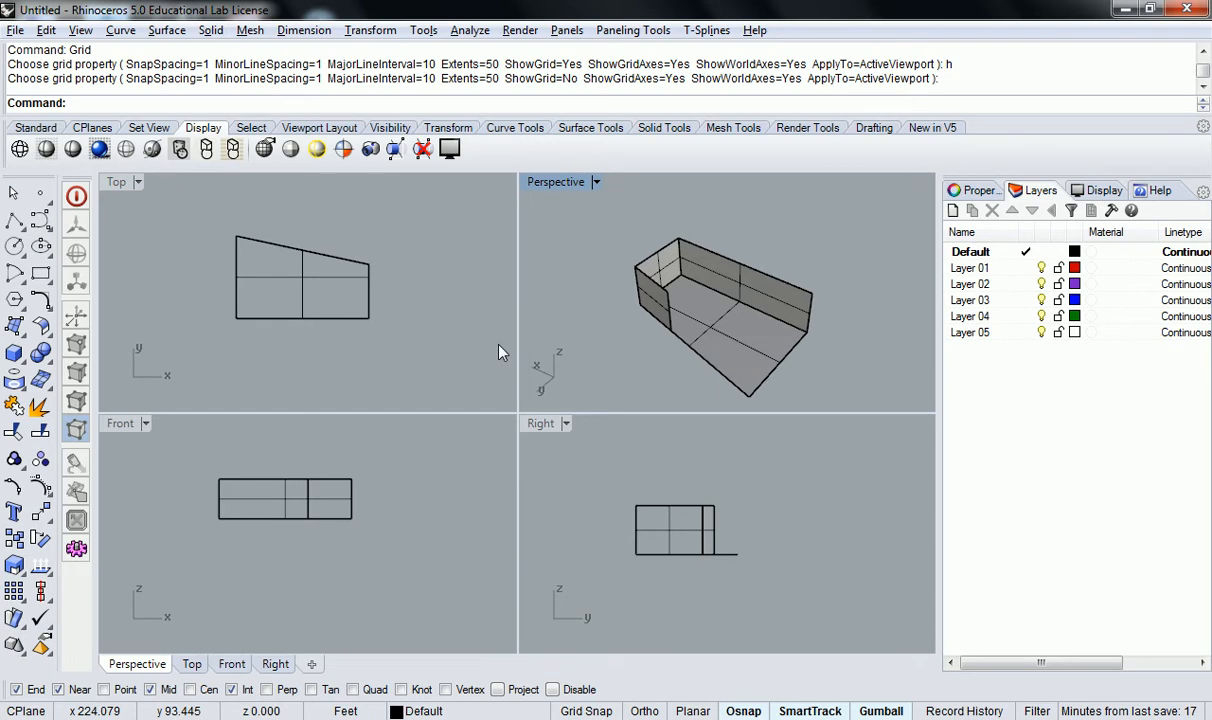
Place point objects at the four upper corners and free ends of the three walls
{"action": "left_click", "coordinate": [42, 197]}
{"action": "scroll", "coordinate": [560, 262], "scroll_direction": "up", "scroll_amount": 2}
{"action": "left_click", "coordinate": [637, 267]}
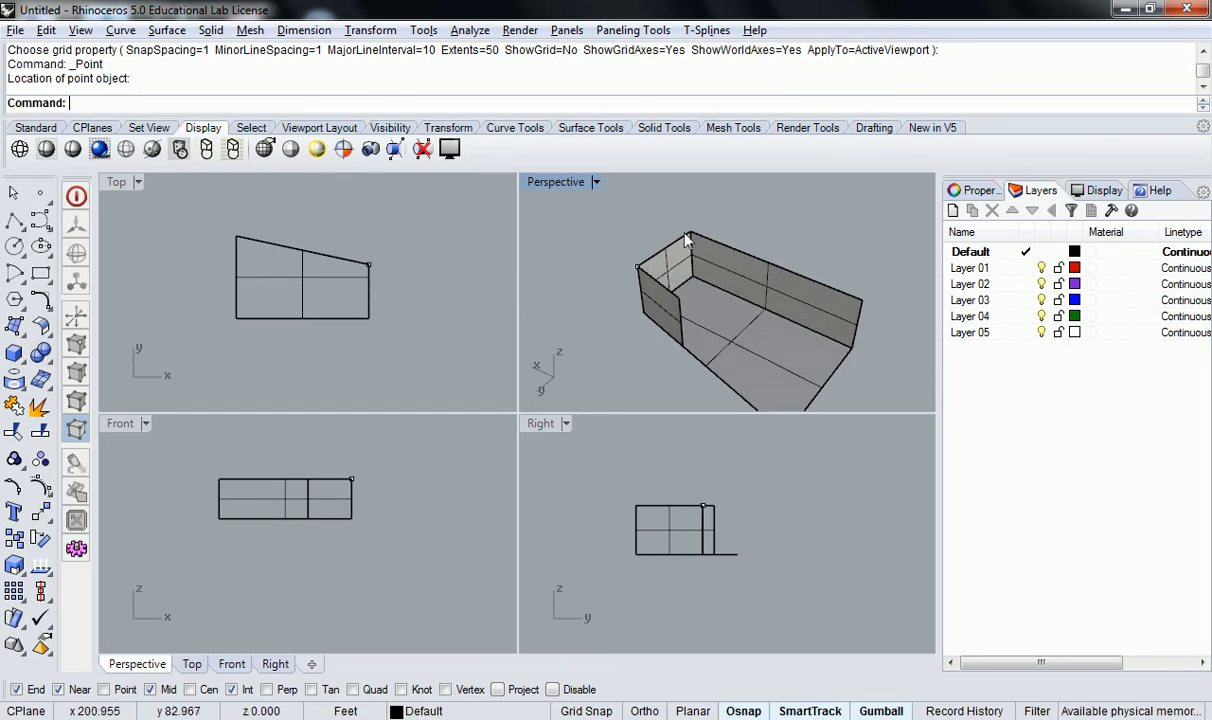
{"action": "right_click", "coordinate": [691, 233]}
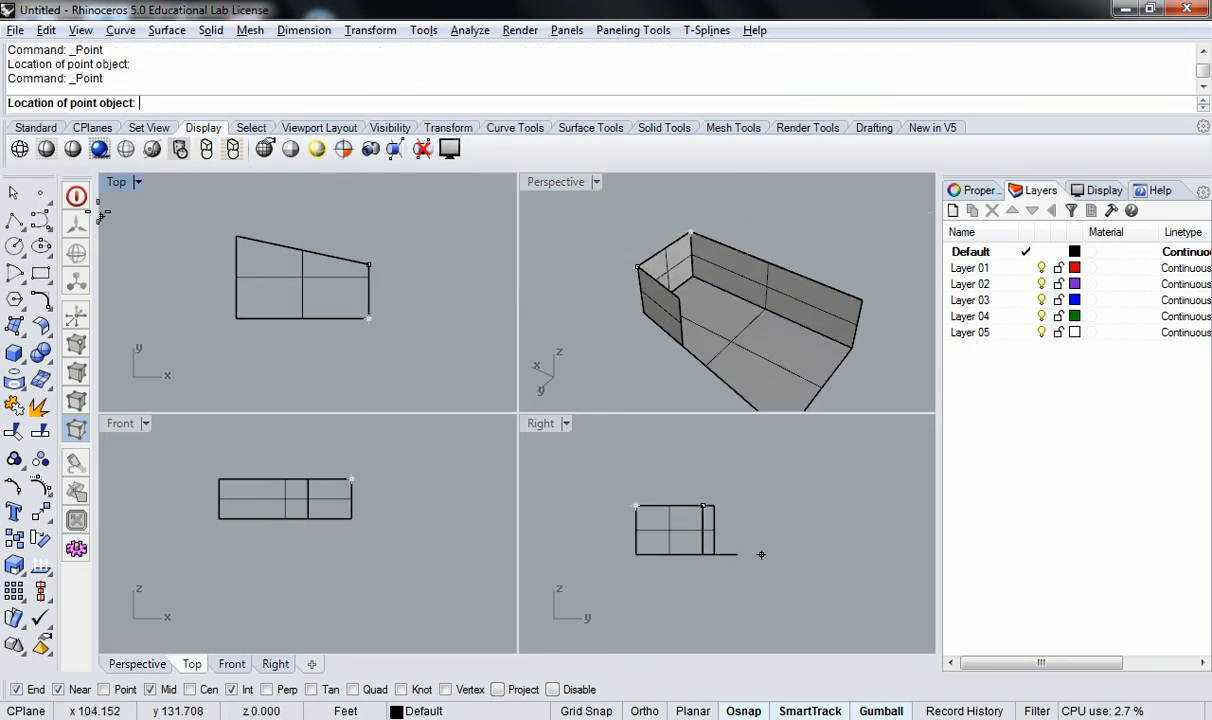
{"action": "left_click", "coordinate": [689, 247]}
{"action": "right_click", "coordinate": [868, 294]}
{"action": "left_click", "coordinate": [862, 299]}
{"action": "right_click", "coordinate": [690, 284]}
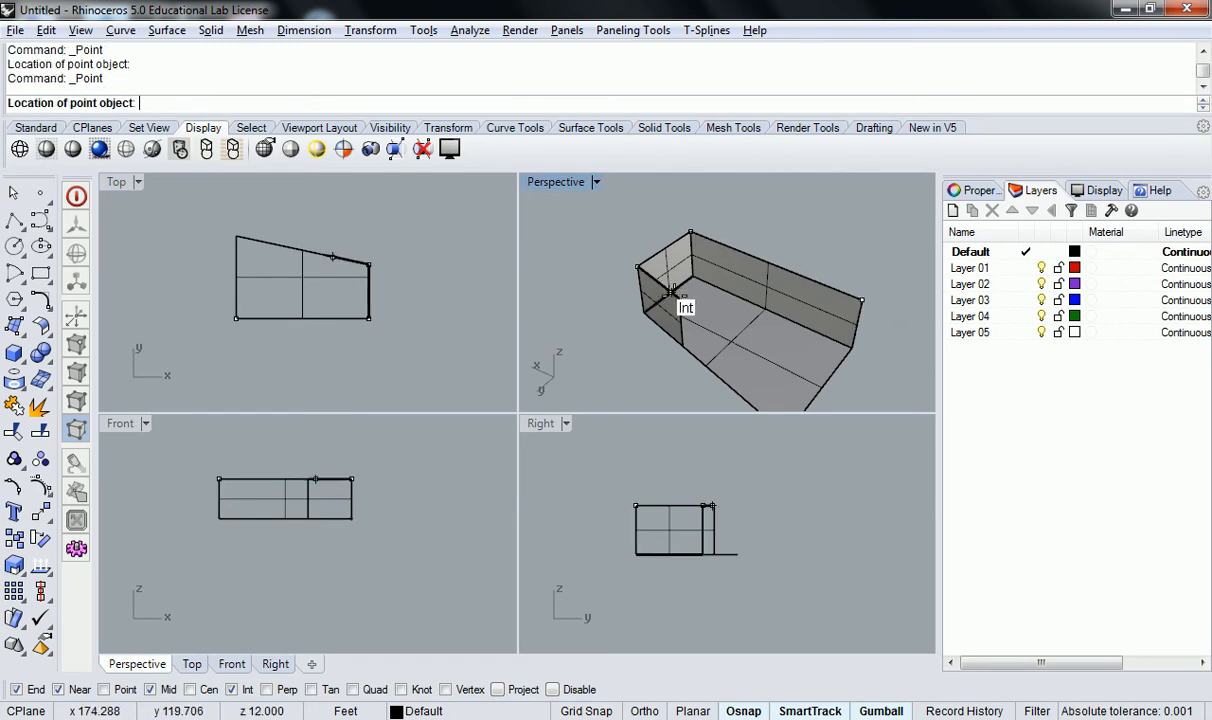
{"action": "left_click", "coordinate": [679, 297]}
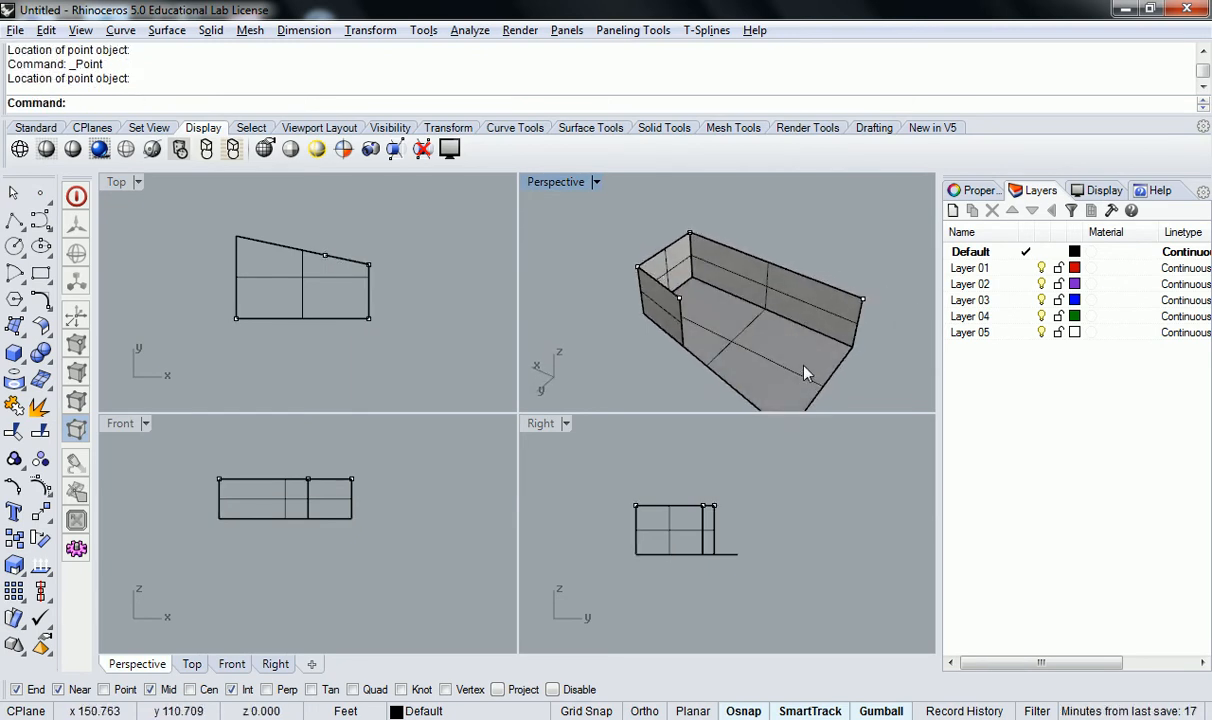
Place one point at the open outer corner of the floor and another near the middle of the floor
{"action": "scroll", "coordinate": [806, 376], "scroll_direction": "down", "scroll_amount": 1}
{"action": "right_click", "coordinate": [790, 395]}
{"action": "left_click", "coordinate": [792, 399]}
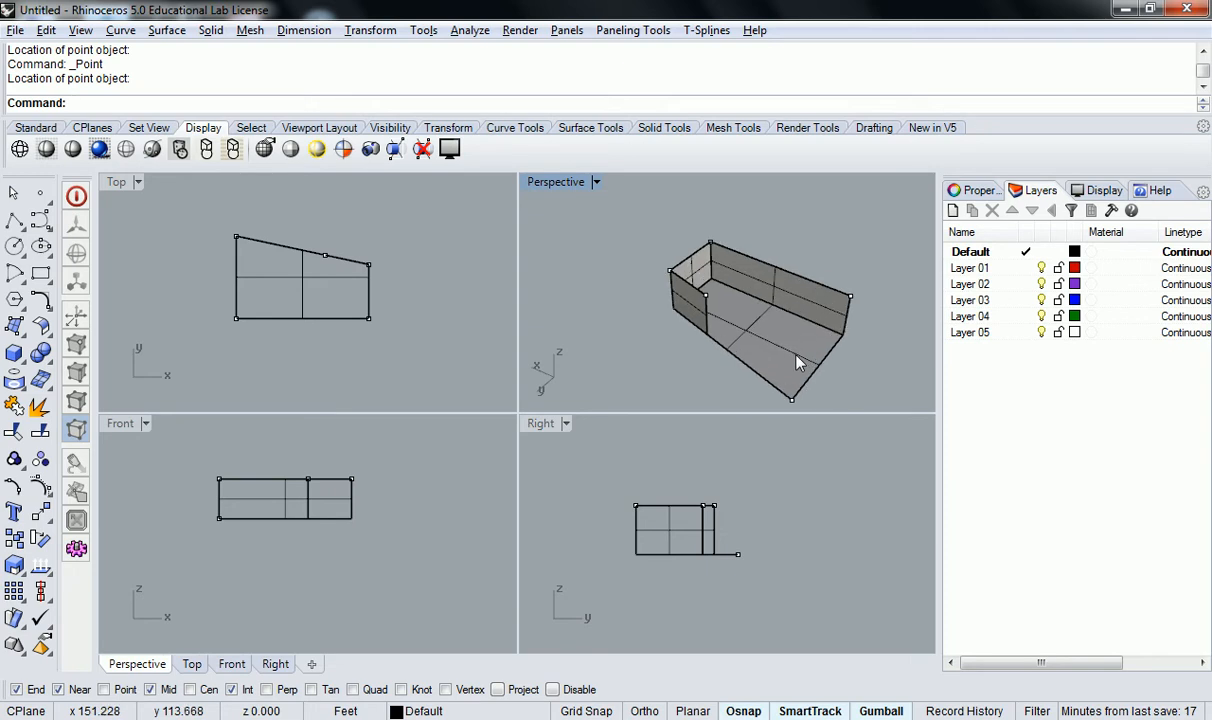
{"action": "right_click_drag", "start_coordinate": [797, 362], "coordinate": [780, 356]}
{"action": "right_click", "coordinate": [780, 356]}
{"action": "left_click", "coordinate": [750, 329]}
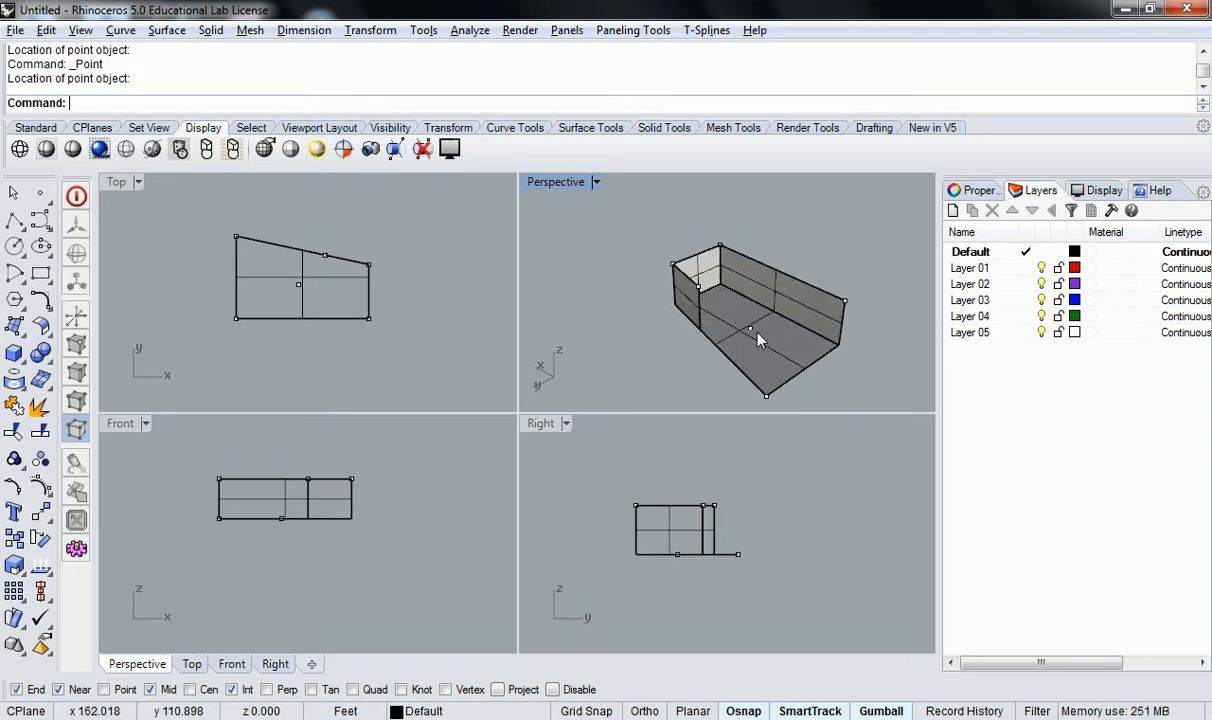
Raise the mid-floor point vertically to slightly above the tops of the walls
{"action": "left_click", "coordinate": [752, 334]}
{"action": "left_click", "coordinate": [752, 334]}
{"action": "left_click", "coordinate": [804, 379]}
{"action": "left_click_drag", "start_coordinate": [751, 288], "coordinate": [752, 206]}
{"action": "right_click_drag", "start_coordinate": [752, 206], "coordinate": [704, 224]}
{"action": "left_click_drag", "start_coordinate": [727, 204], "coordinate": [727, 238]}
{"action": "key", "text": "Escape"}
Select all point objects with SelPt and build a Patch surface from them with 10 U and 10 V spans
{"action": "right_click_drag", "start_coordinate": [717, 325], "coordinate": [754, 337]}
{"action": "type", "text": "SelPt"}
{"action": "key", "text": "Return"}
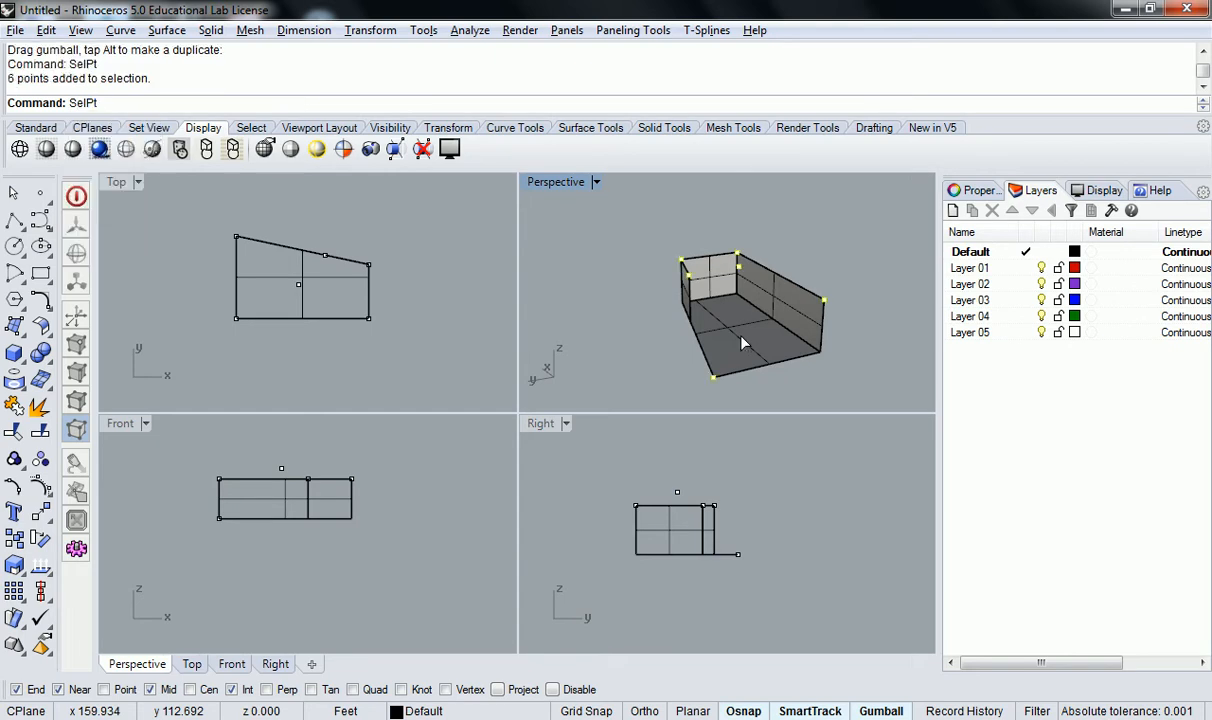
{"action": "right_click_drag", "start_coordinate": [705, 320], "coordinate": [727, 355]}
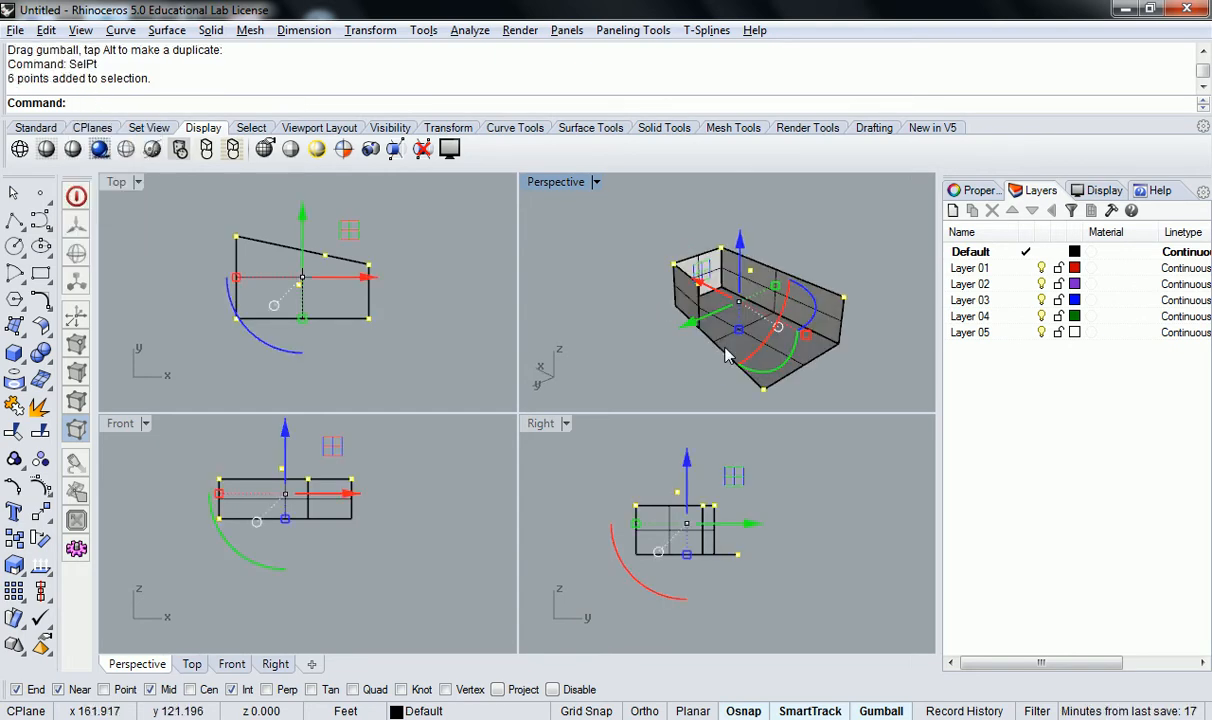
{"action": "right_click_drag", "start_coordinate": [278, 270], "coordinate": [243, 286]}
{"action": "type", "text": "Patch"}
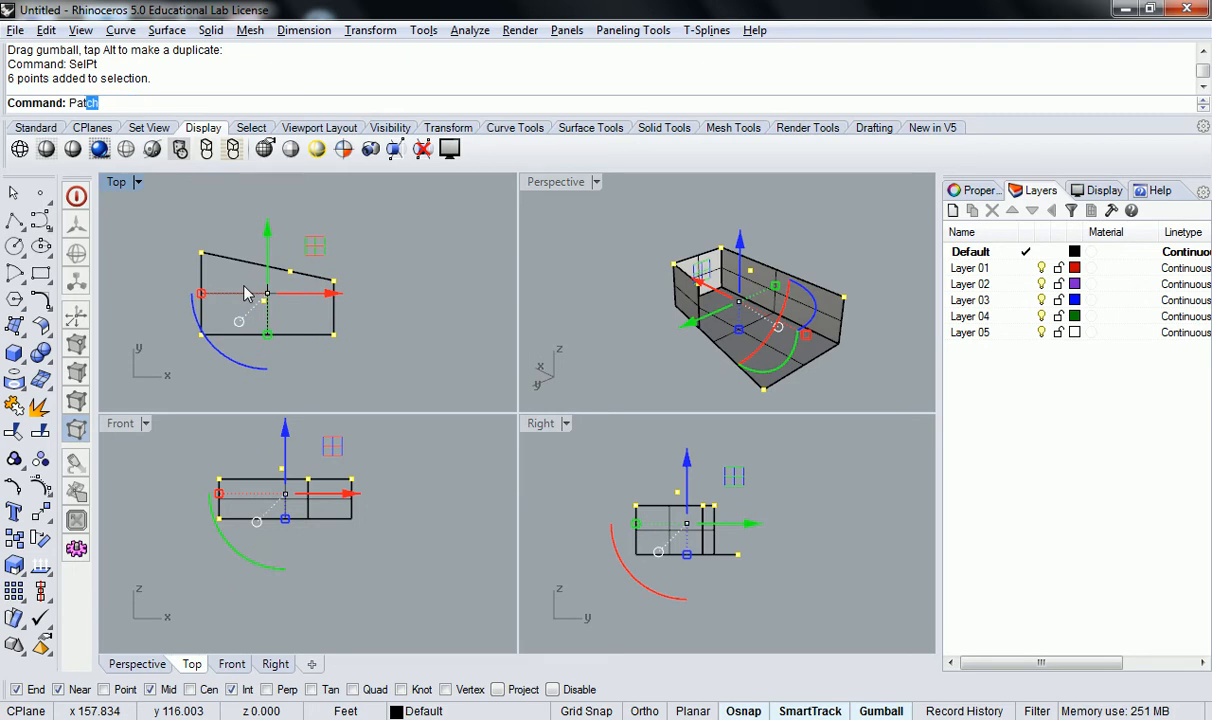
{"action": "key", "text": "Return"}
{"action": "left_click", "coordinate": [542, 502]}
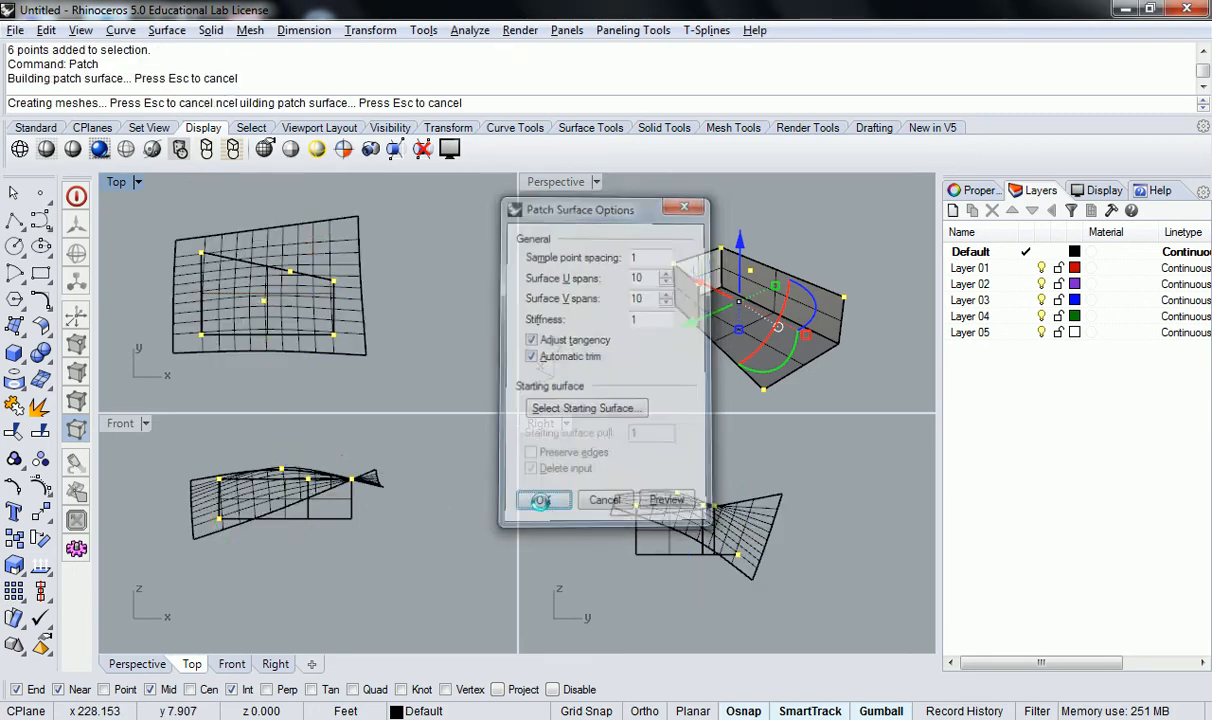
Inspect the patch surface over the walls and delete it
{"action": "right_click_drag", "start_coordinate": [820, 303], "coordinate": [666, 283]}
{"action": "scroll", "coordinate": [695, 270], "scroll_direction": "up", "scroll_amount": 3}
{"action": "scroll", "coordinate": [815, 322], "scroll_direction": "down", "scroll_amount": 3}
{"action": "left_click", "coordinate": [698, 255]}
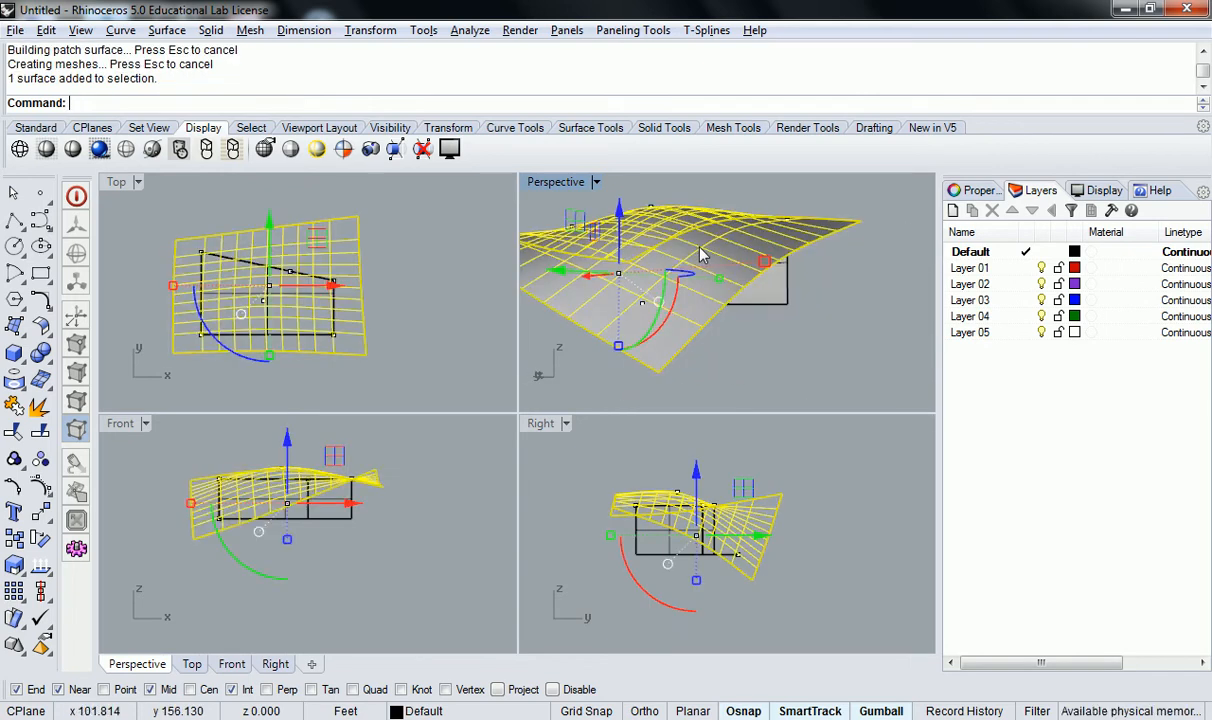
{"action": "key", "text": "Delete"}
Raise the middle point vertically to a greater height above the walls
{"action": "left_click", "coordinate": [654, 221]}
{"action": "right_click_drag", "start_coordinate": [704, 222], "coordinate": [742, 298], "text": "shift"}
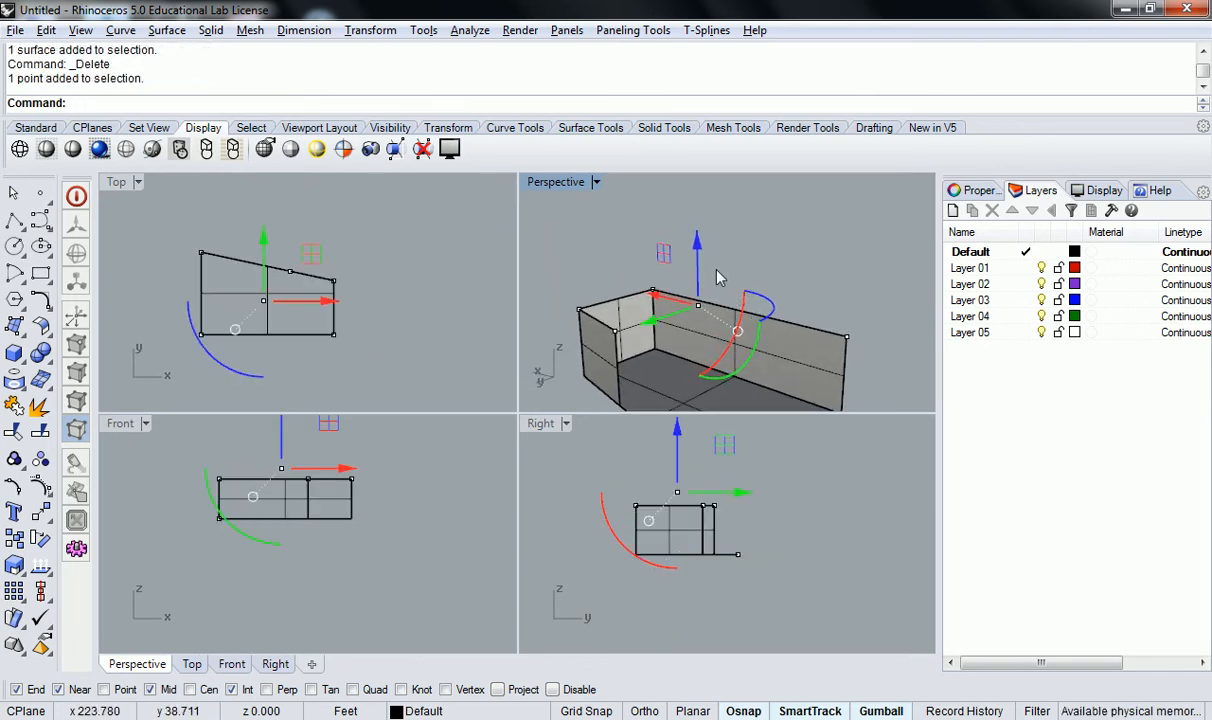
{"action": "left_click_drag", "start_coordinate": [698, 279], "coordinate": [701, 223]}
{"action": "left_click", "coordinate": [788, 283]}
{"action": "scroll", "coordinate": [788, 284], "scroll_direction": "down", "scroll_amount": 3}
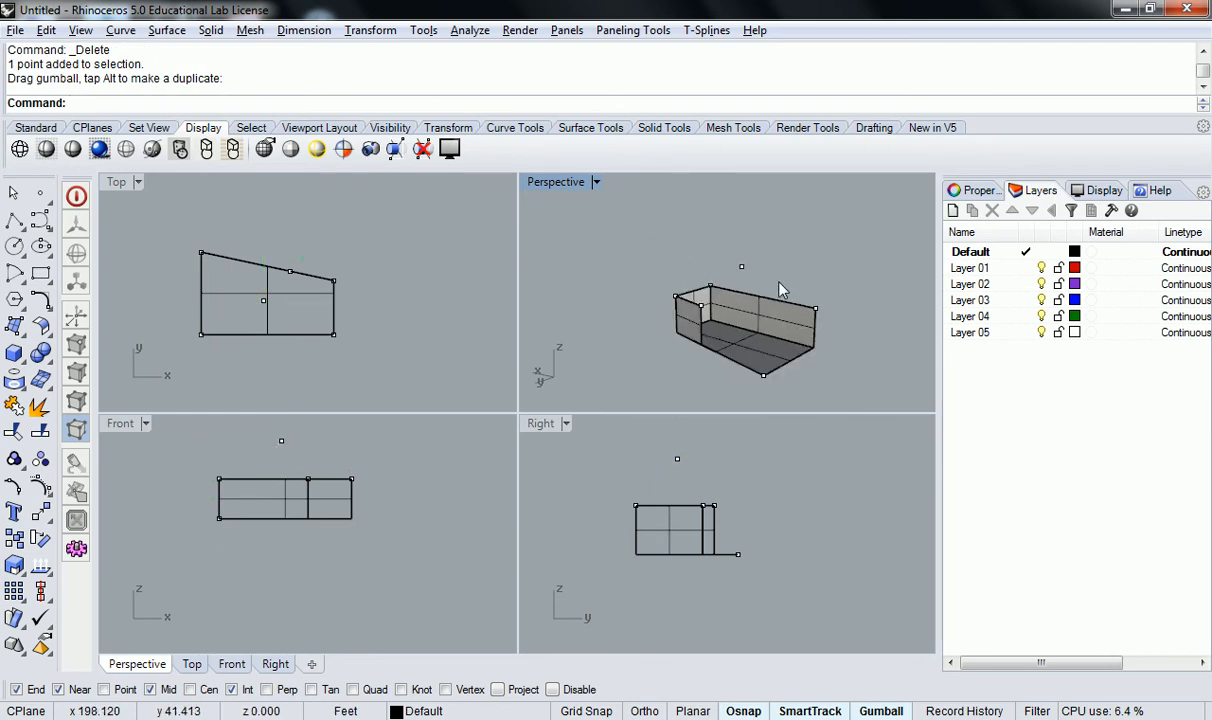
Reselect all point objects with SelPt and rebuild the Patch surface through them
{"action": "type", "text": "SelPt"}
{"action": "key", "text": "Return"}
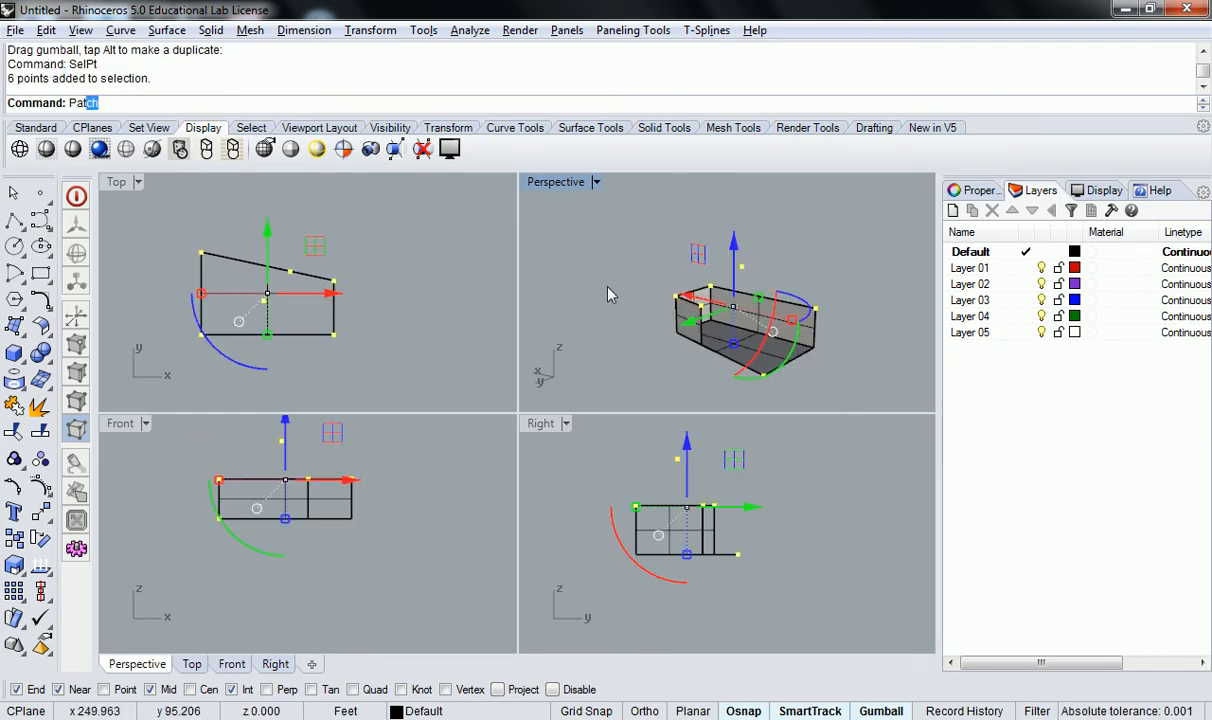
{"action": "type", "text": "Pat"}
{"action": "key", "text": "Return"}
{"action": "left_click", "coordinate": [541, 499]}
{"action": "right_click_drag", "start_coordinate": [826, 325], "coordinate": [822, 283]}
{"action": "key", "text": "Escape"}
{"action": "scroll", "coordinate": [703, 281], "scroll_direction": "up", "scroll_amount": 3}
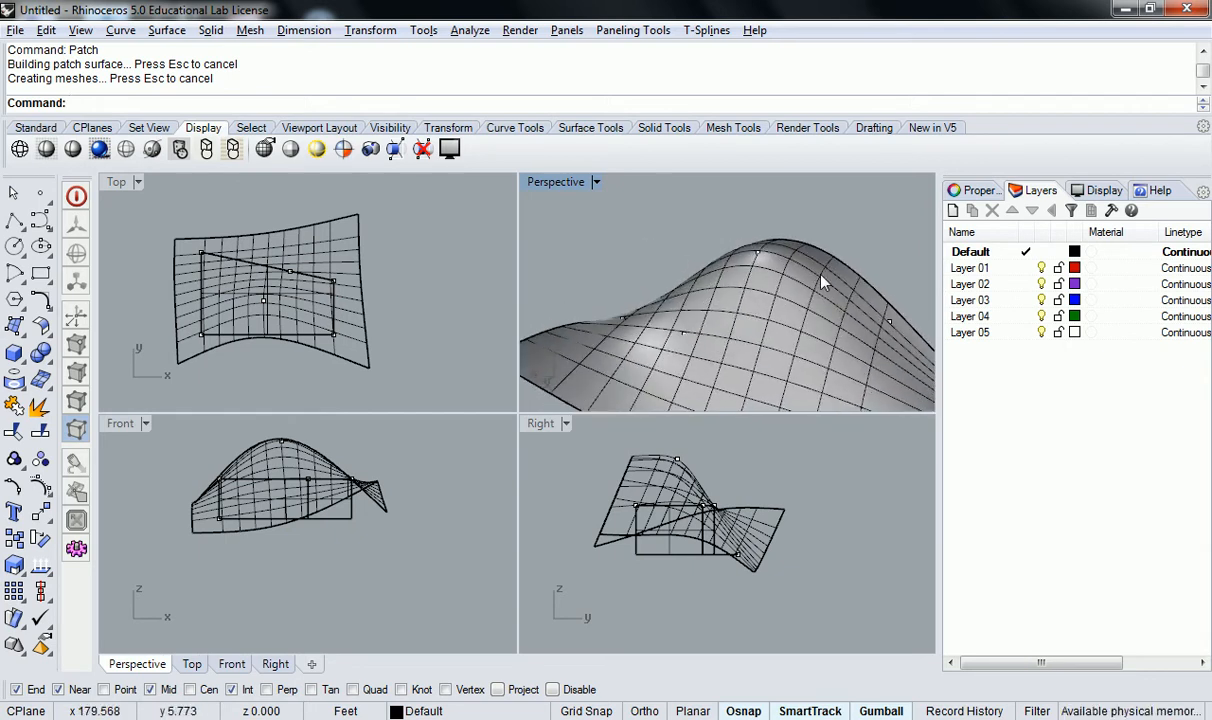
Rotate the patch surface about 180 degrees around the vertical axis in the Top view
{"action": "scroll", "coordinate": [806, 262], "scroll_direction": "down", "scroll_amount": 3}
{"action": "right_click_drag", "start_coordinate": [860, 317], "coordinate": [753, 240]}
{"action": "left_click", "coordinate": [778, 263]}
{"action": "left_click_drag", "start_coordinate": [210, 325], "coordinate": [340, 250]}
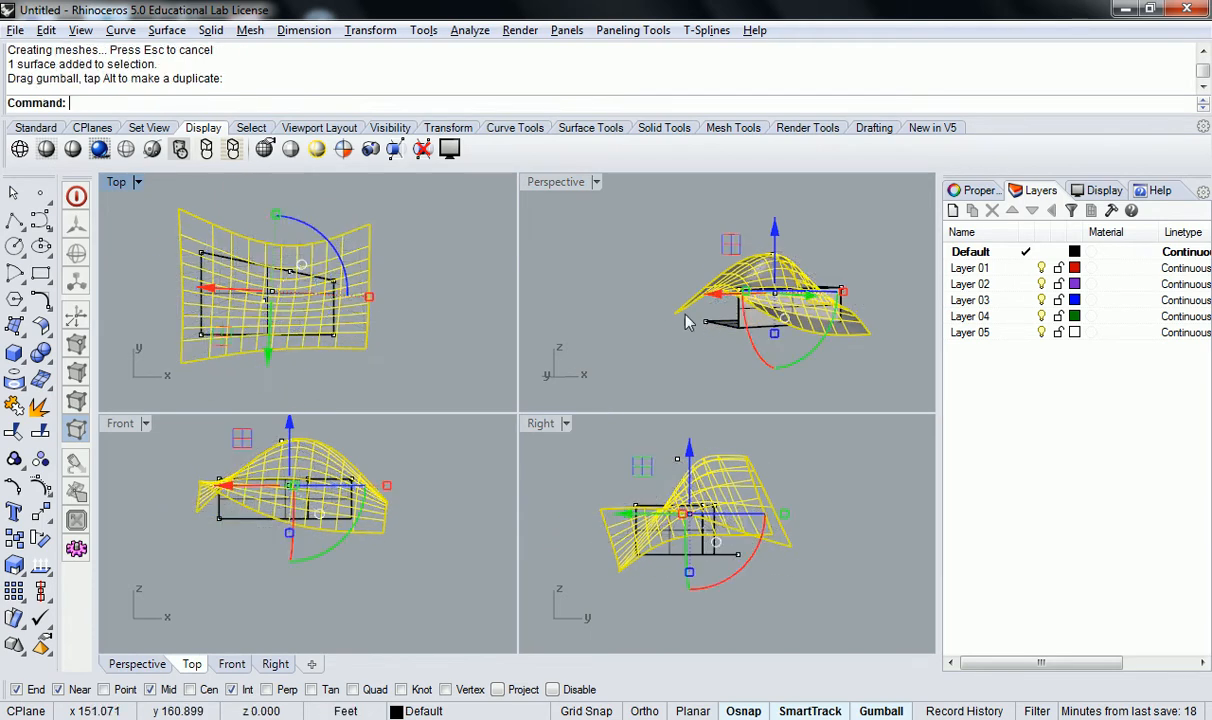
{"action": "left_click", "coordinate": [607, 305]}
{"action": "right_click_drag", "start_coordinate": [607, 305], "coordinate": [843, 357]}
{"action": "left_click", "coordinate": [848, 300]}
{"action": "scroll", "coordinate": [757, 321], "scroll_direction": "up", "scroll_amount": 9}
{"action": "right_click_drag", "start_coordinate": [895, 321], "coordinate": [617, 347]}
{"action": "scroll", "coordinate": [622, 331], "scroll_direction": "down", "scroll_amount": 7}
{"action": "key", "text": "Escape"}
{"action": "type", "text": "Trim"}
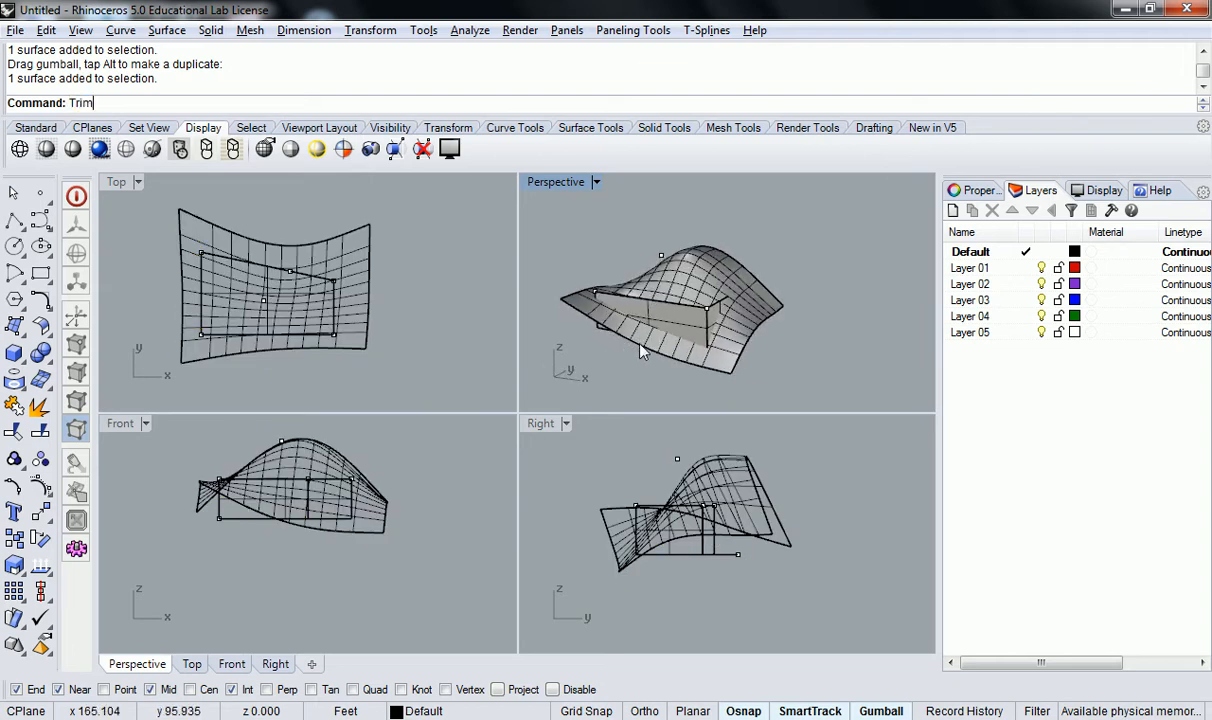
{"action": "key", "text": "Return"}
{"action": "left_click", "coordinate": [703, 320]}
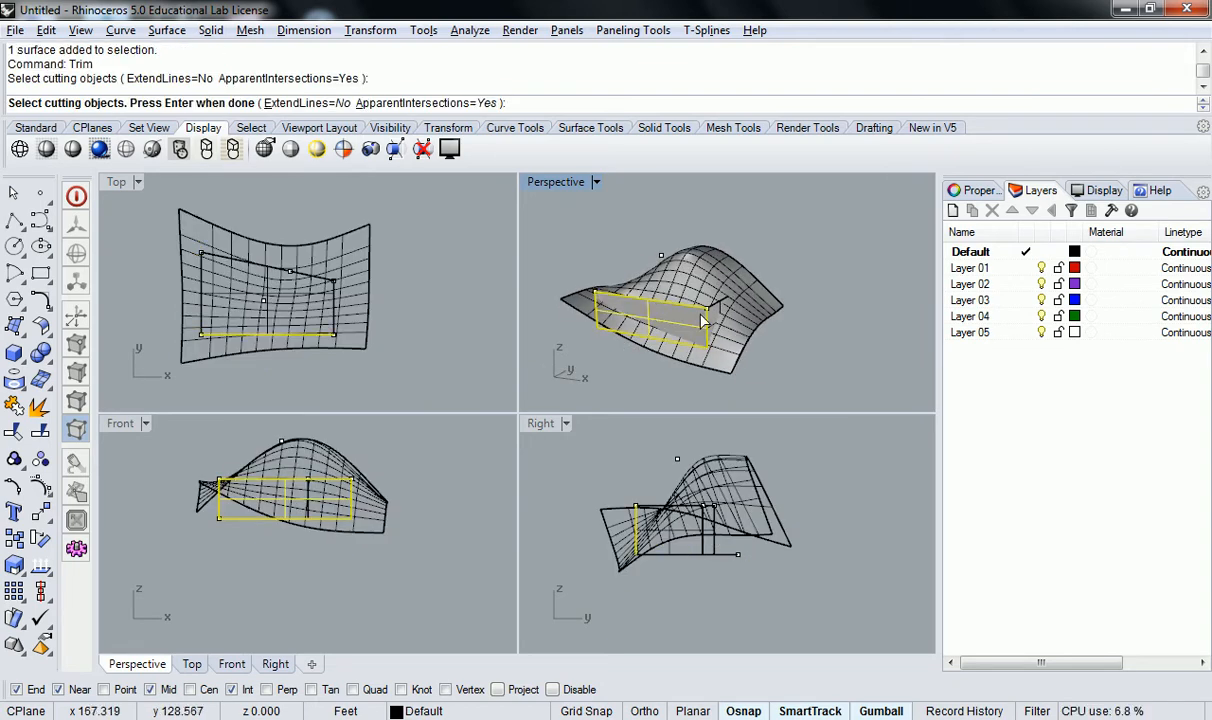
{"action": "key", "text": "Escape"}
Trim the patch surface using the walls as cutting objects
{"action": "type", "text": "Tr"}
{"action": "key", "text": "Return"}
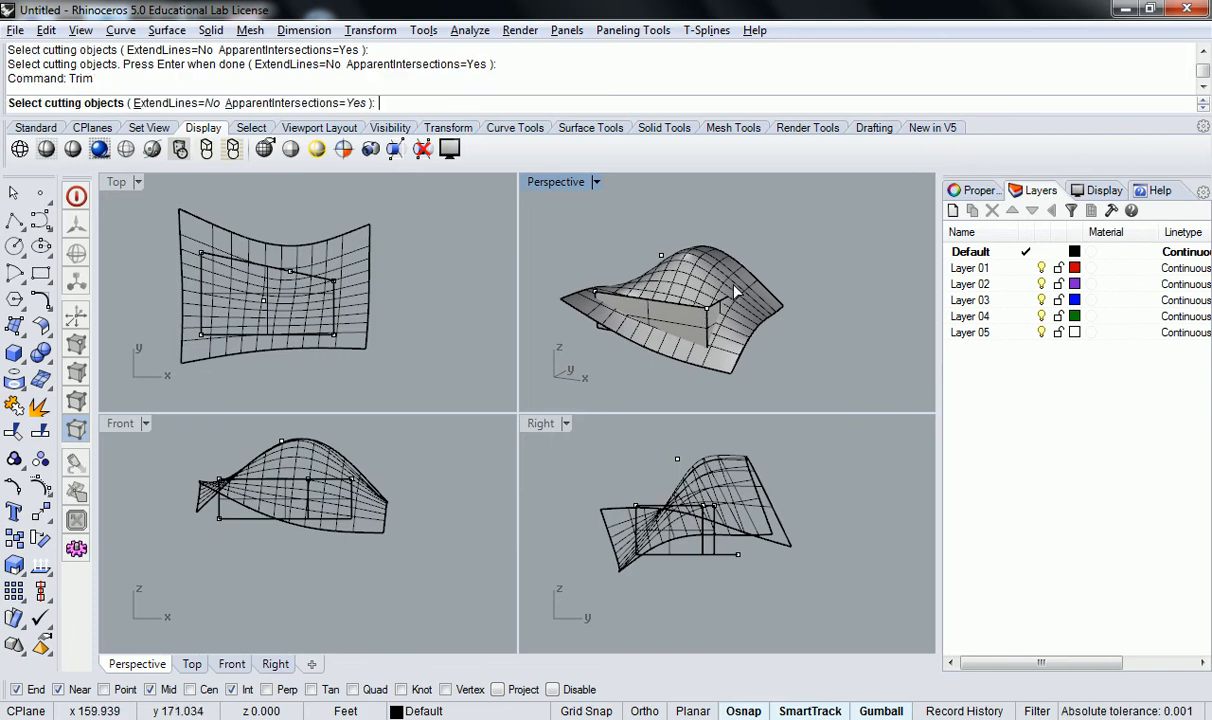
{"action": "left_click", "coordinate": [697, 314]}
{"action": "key", "text": "Return"}
{"action": "left_click", "coordinate": [662, 298]}
{"action": "left_click", "coordinate": [682, 302]}
{"action": "key", "text": "Return"}
Undo the trim and the rotation of the patch surface
{"action": "right_click_drag", "start_coordinate": [541, 289], "coordinate": [668, 330]}
{"action": "key", "text": "ctrl+z"}
{"action": "right_click_drag", "start_coordinate": [826, 286], "coordinate": [625, 298]}
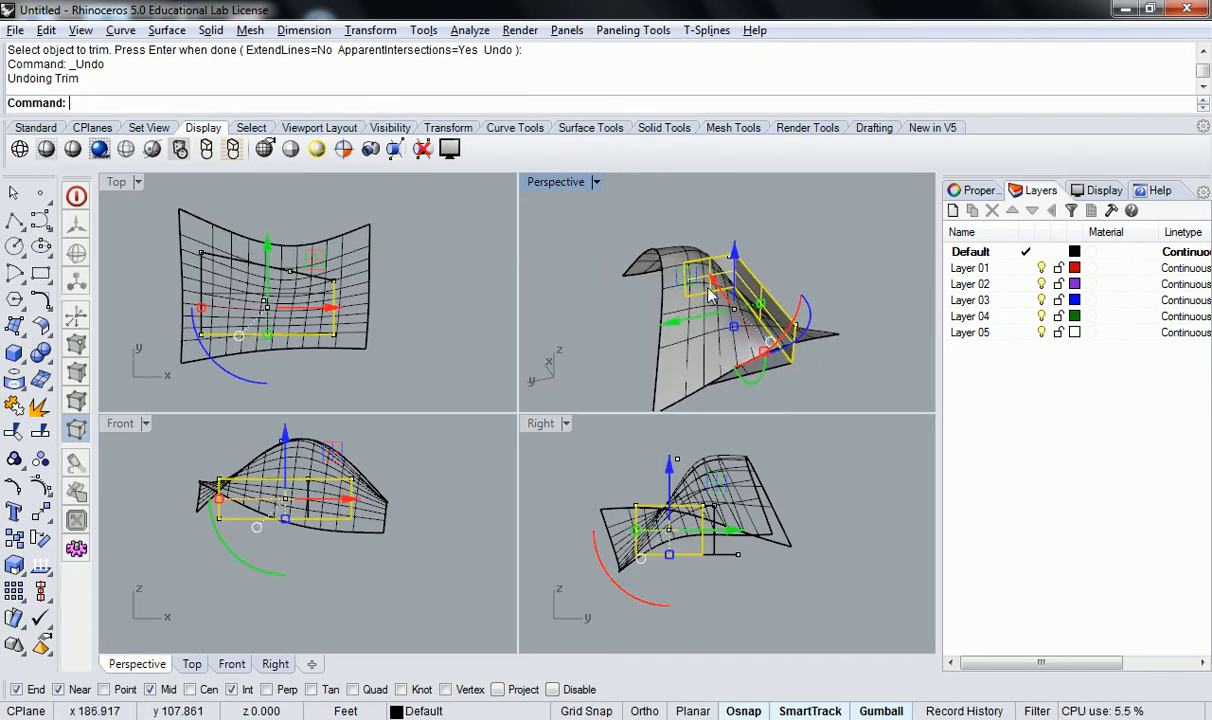
{"action": "key", "text": "ctrl+z"}
{"action": "key", "text": "Escape"}
Undo the patch surface and all the point objects placed on the walls and floor
{"action": "left_click", "coordinate": [791, 289]}
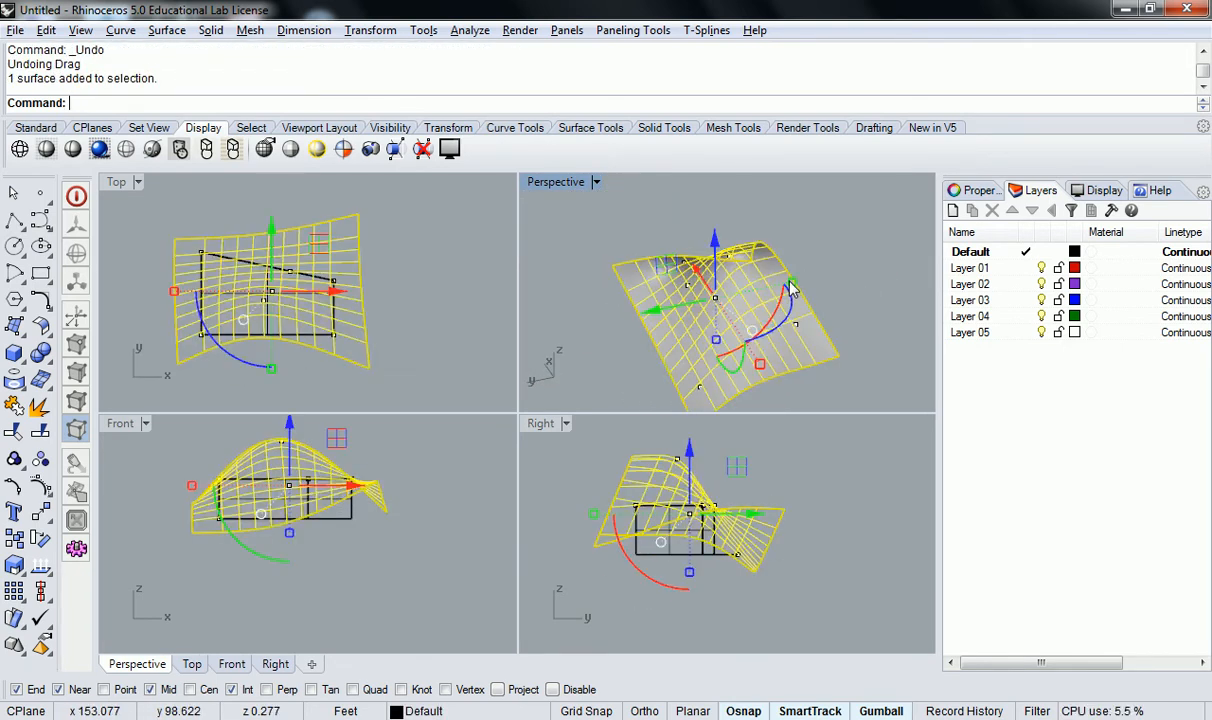
{"action": "key", "text": "ctrl+z"}
{"action": "key", "text": "ctrl+z"}
{"action": "key", "text": "ctrl+z"}
{"action": "key", "text": "ctrl+z"}
{"action": "key", "text": "ctrl+z"}
{"action": "key", "text": "ctrl+z"}
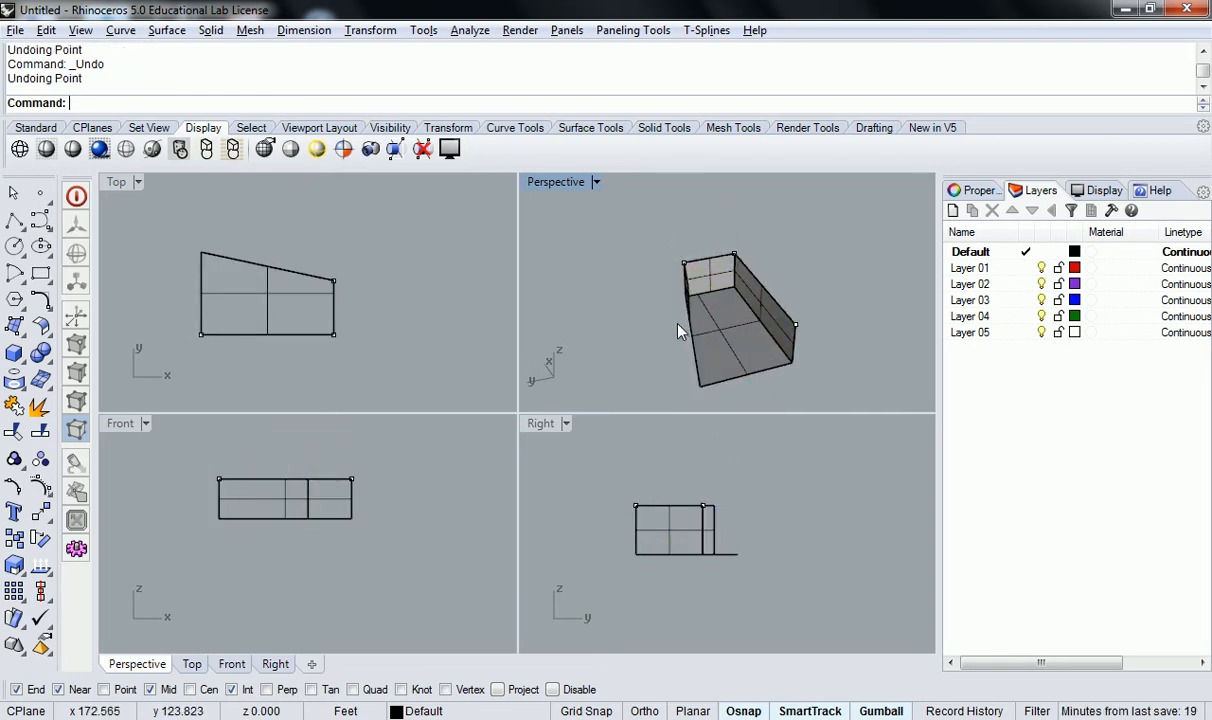
{"action": "key", "text": "Escape"}
{"action": "right_click_drag", "start_coordinate": [746, 327], "coordinate": [760, 295]}
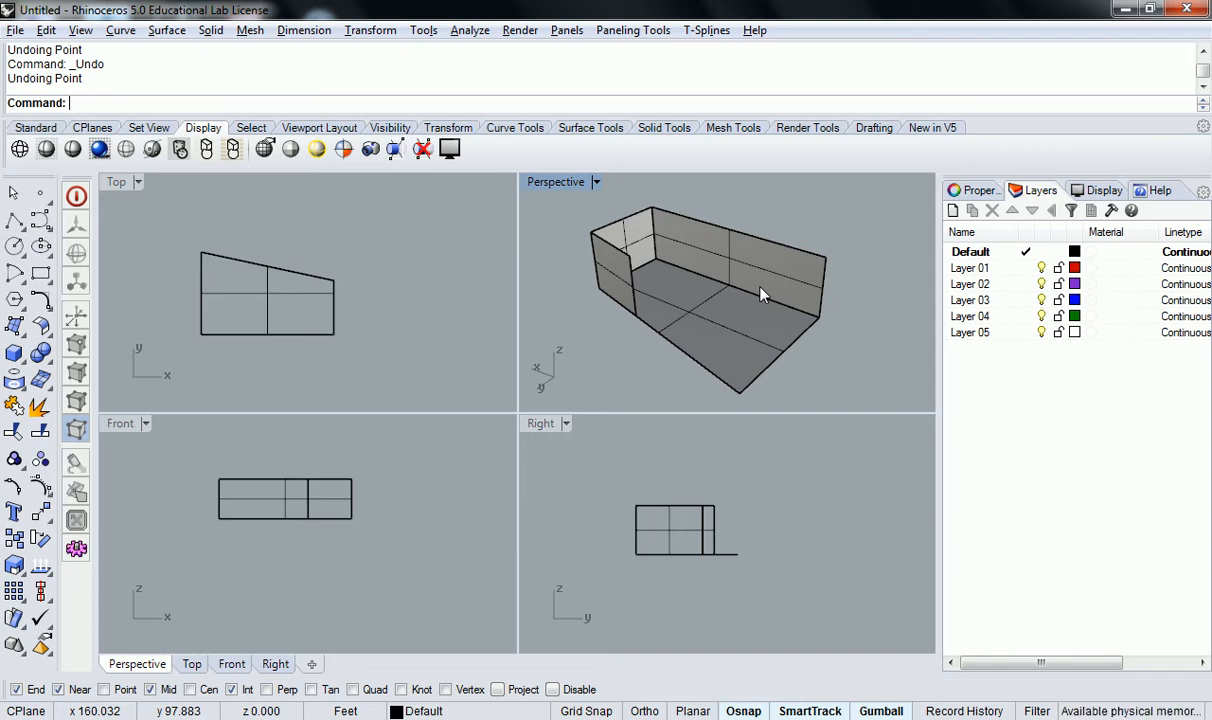
{"action": "mouse_move", "coordinate": [760, 294]}
{"action": "right_mouse_down"}
{"action": "mouse_move", "coordinate": [749, 275]}
{"action": "mouse_move", "coordinate": [760, 294]}
{"action": "right_mouse_up"}
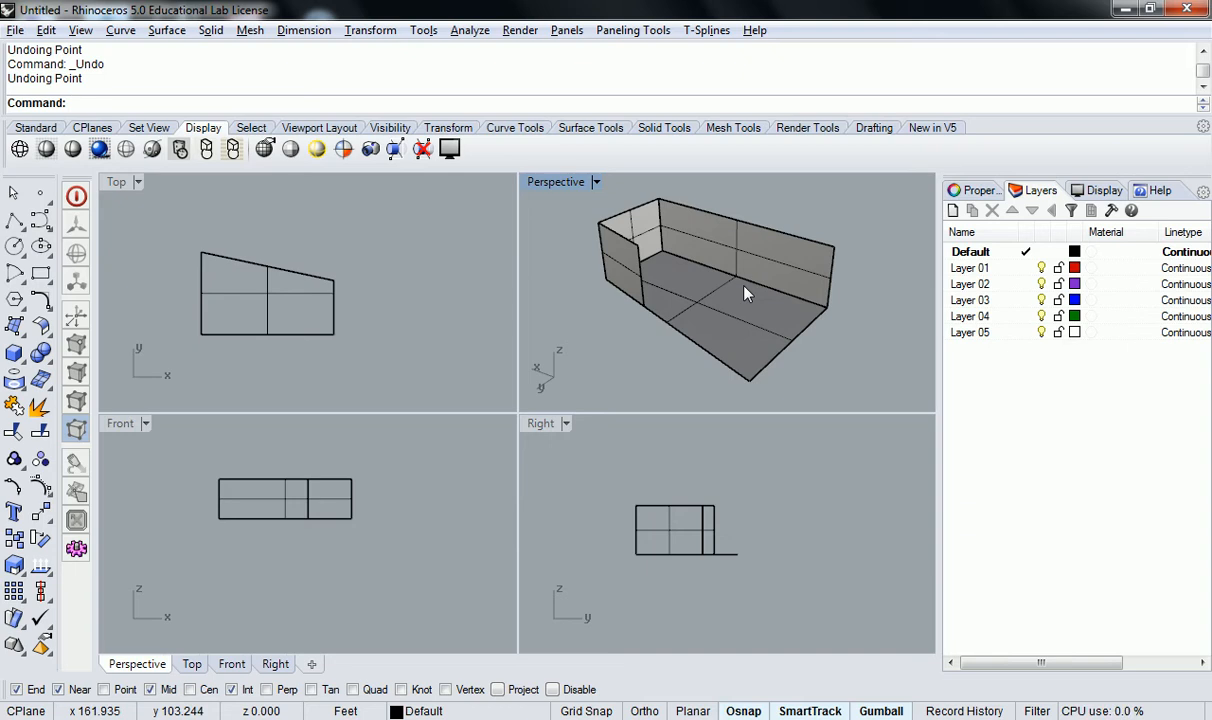
Try to draw a degree-3 control point curve rising over the walls in the Right view
{"action": "right_click_drag", "start_coordinate": [745, 293], "coordinate": [641, 205]}
{"action": "scroll", "coordinate": [675, 511], "scroll_direction": "up", "scroll_amount": 3}
{"action": "scroll", "coordinate": [693, 520], "scroll_direction": "up", "scroll_amount": 2}
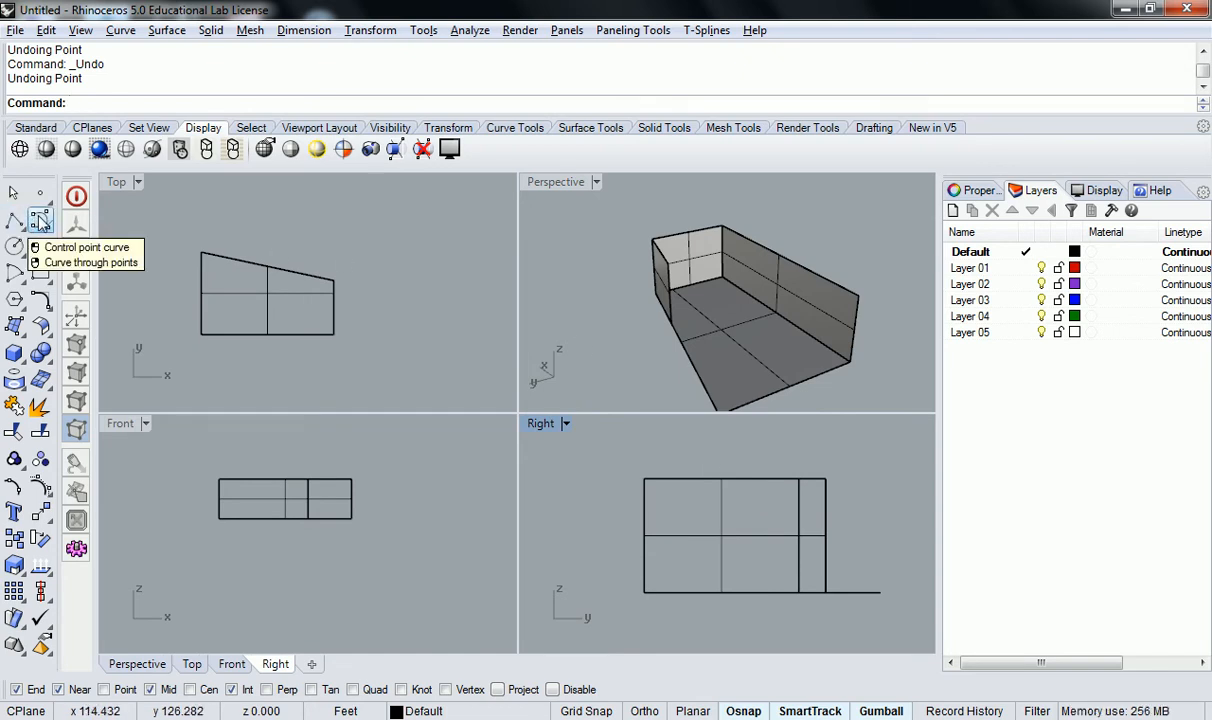
{"action": "left_click", "coordinate": [40, 221]}
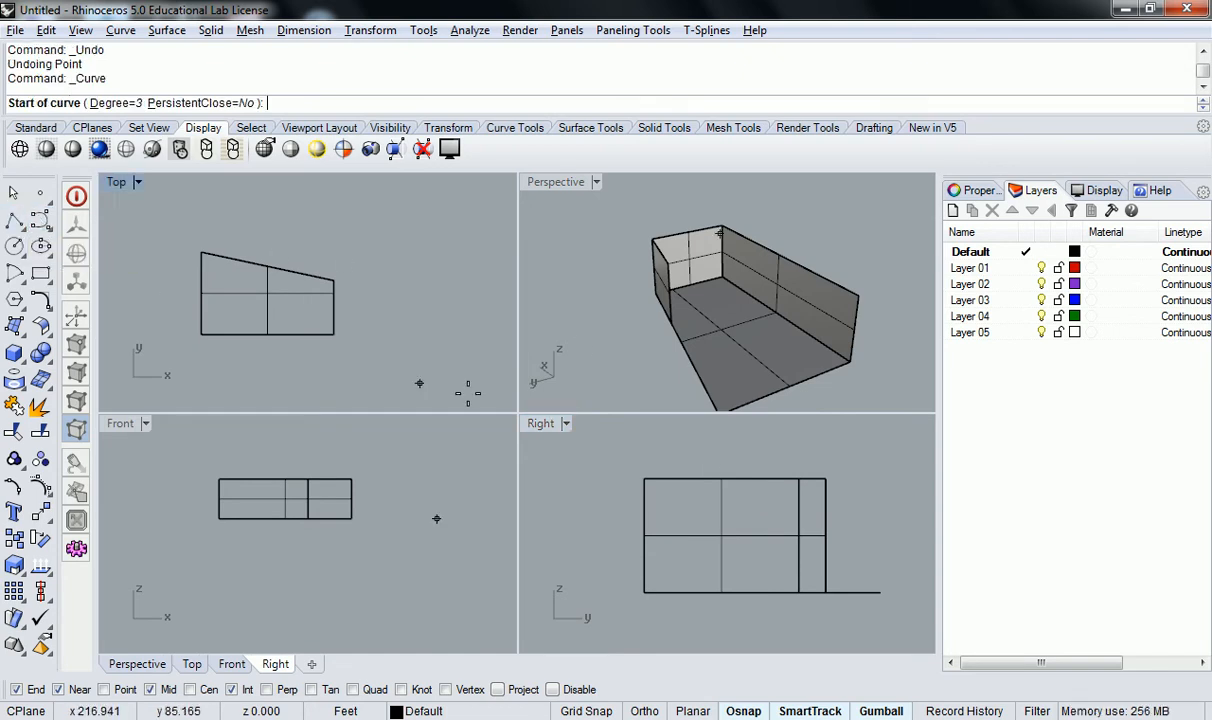
{"action": "left_click", "coordinate": [607, 478]}
{"action": "left_click", "coordinate": [644, 479]}
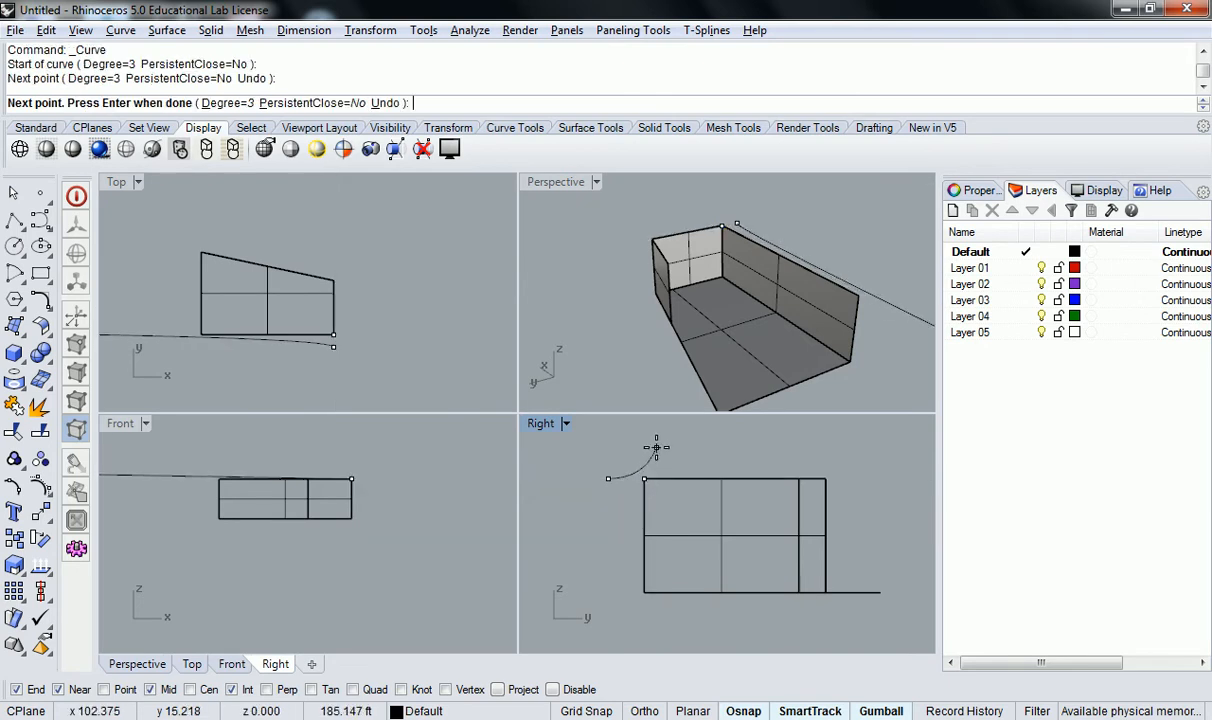
{"action": "scroll", "coordinate": [672, 440], "scroll_direction": "down", "scroll_amount": 2}
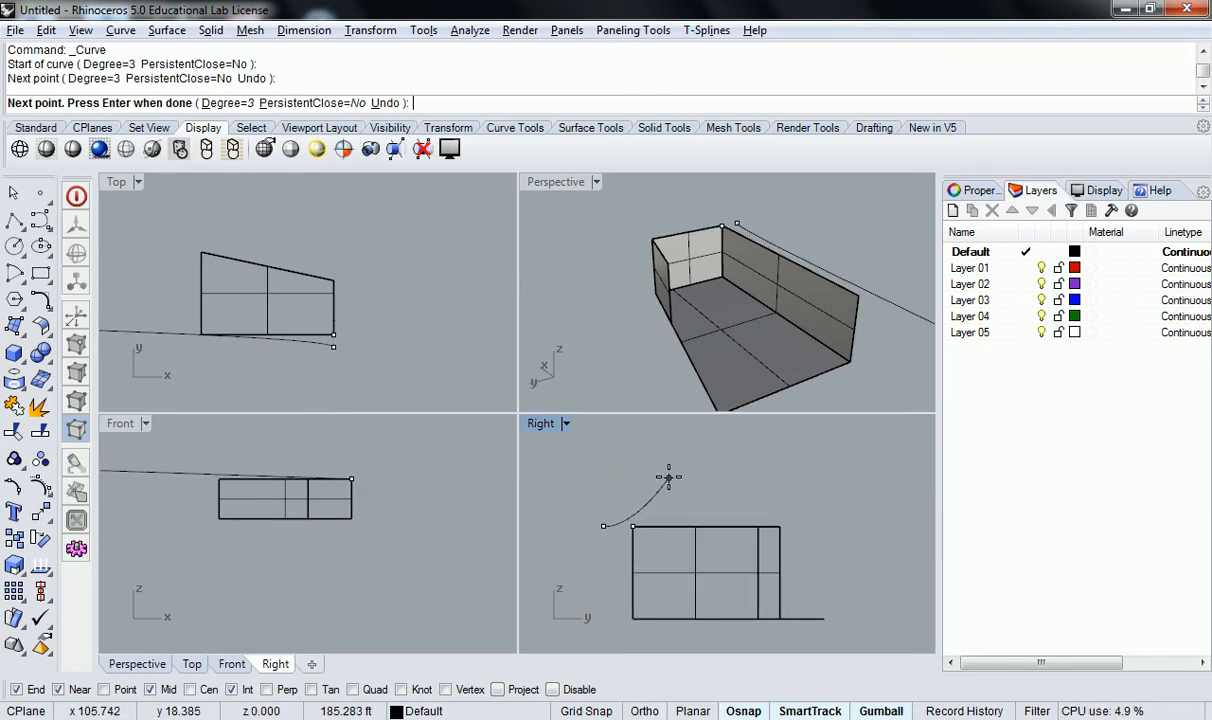
{"action": "left_click", "coordinate": [668, 480]}
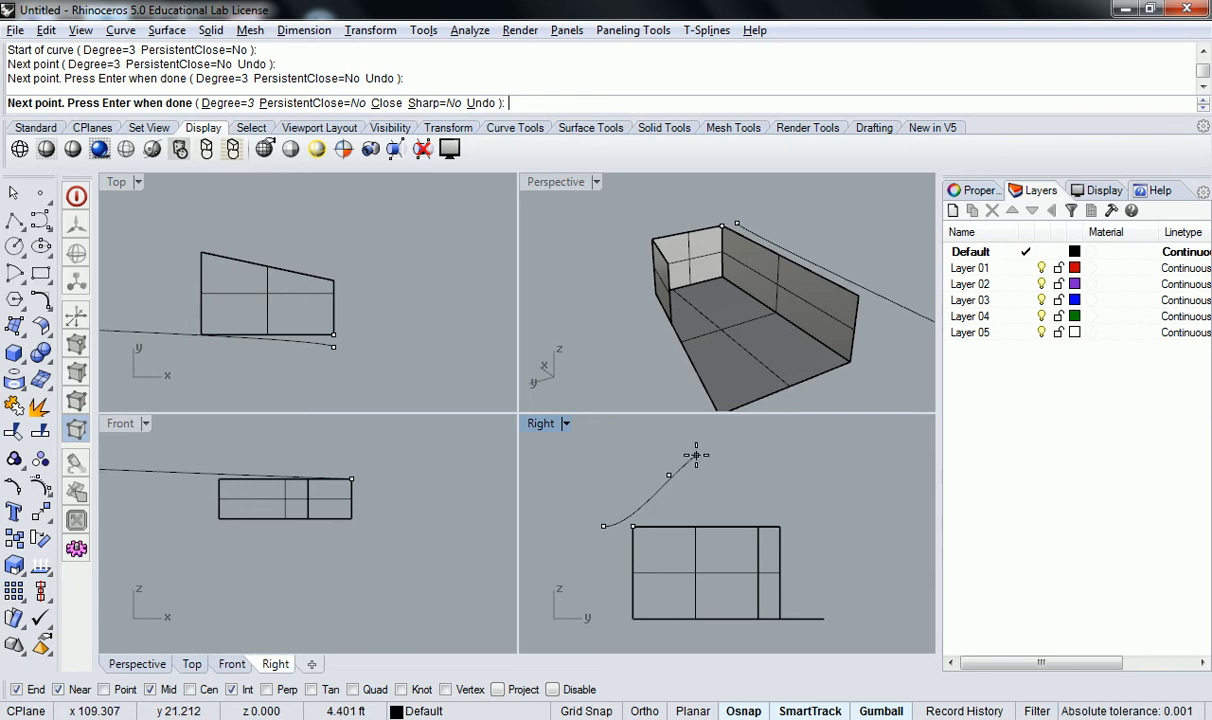
{"action": "left_click", "coordinate": [792, 477]}
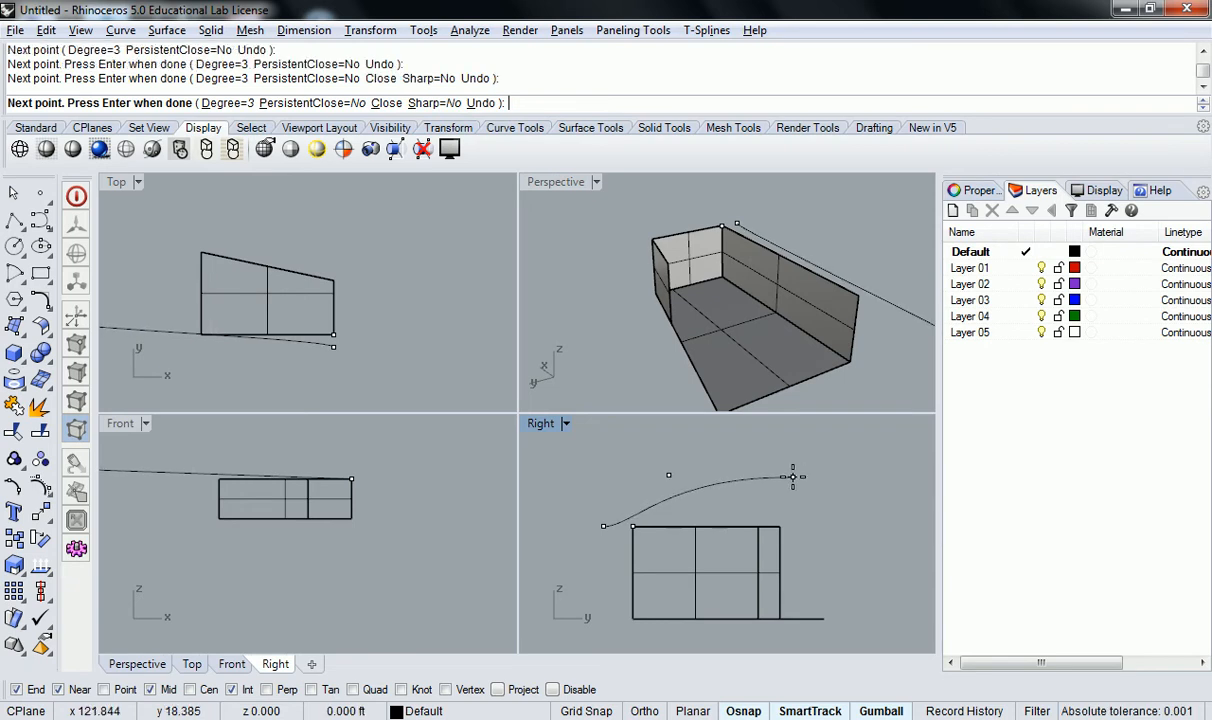
{"action": "key", "text": "Return"}
{"action": "left_click", "coordinate": [711, 476]}
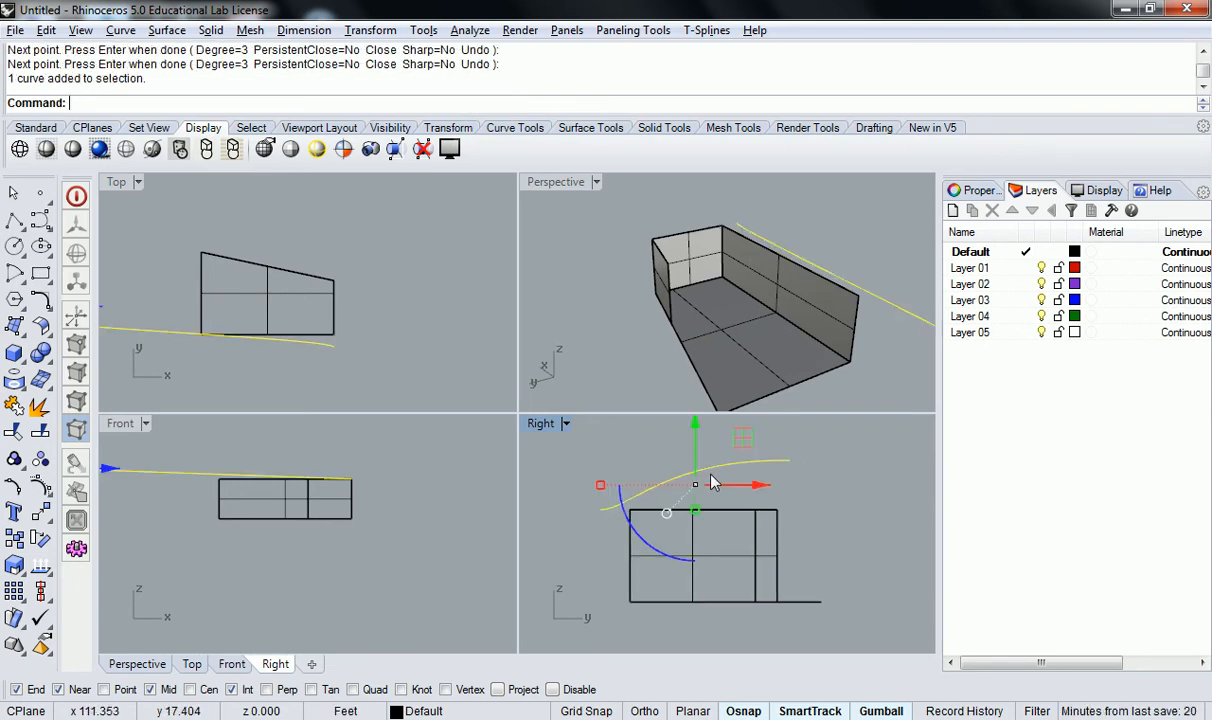
Undo the control point curve drawn over the walls
{"action": "right_click_drag", "start_coordinate": [779, 397], "coordinate": [716, 287]}
{"action": "scroll", "coordinate": [716, 288], "scroll_direction": "down", "scroll_amount": 2}
{"action": "key", "text": "ctrl+z"}
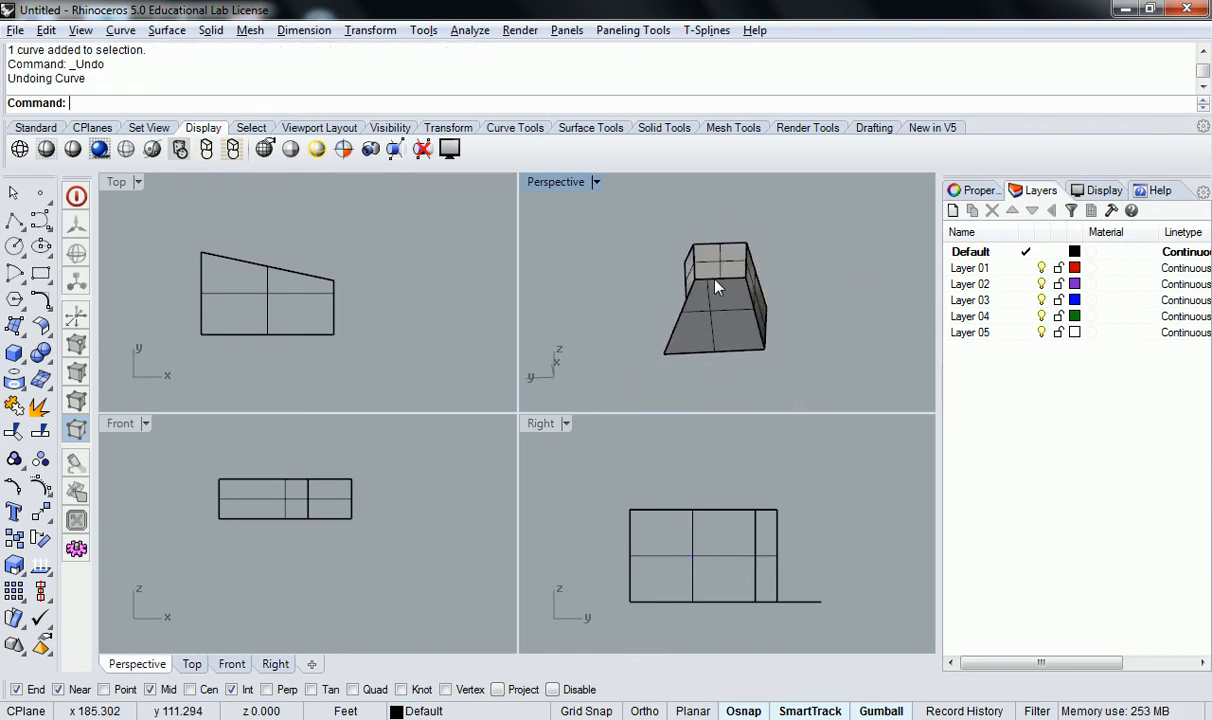
Move the floor and wall surfaces together close to the world origin in the Top view
{"action": "scroll", "coordinate": [425, 300], "scroll_direction": "down", "scroll_amount": 10}
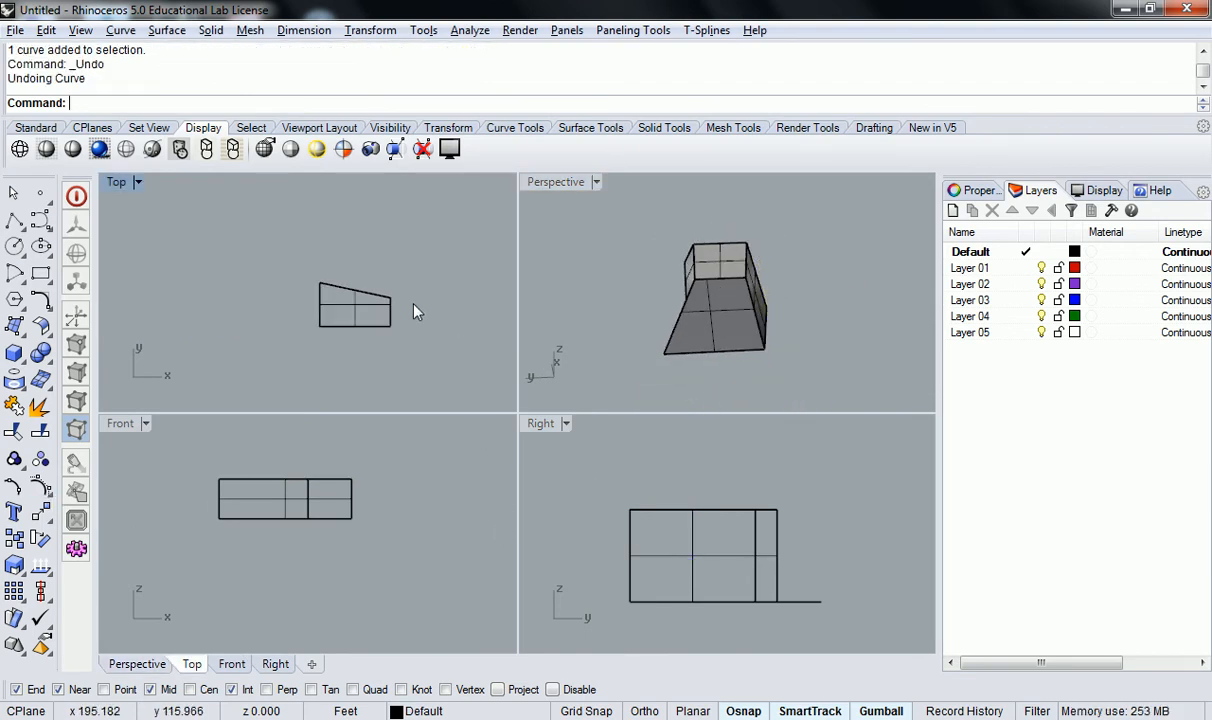
{"action": "left_click_drag", "start_coordinate": [413, 244], "coordinate": [308, 350]}
{"action": "type", "text": "ve"}
{"action": "key", "text": "Return"}
{"action": "left_click", "coordinate": [367, 310]}
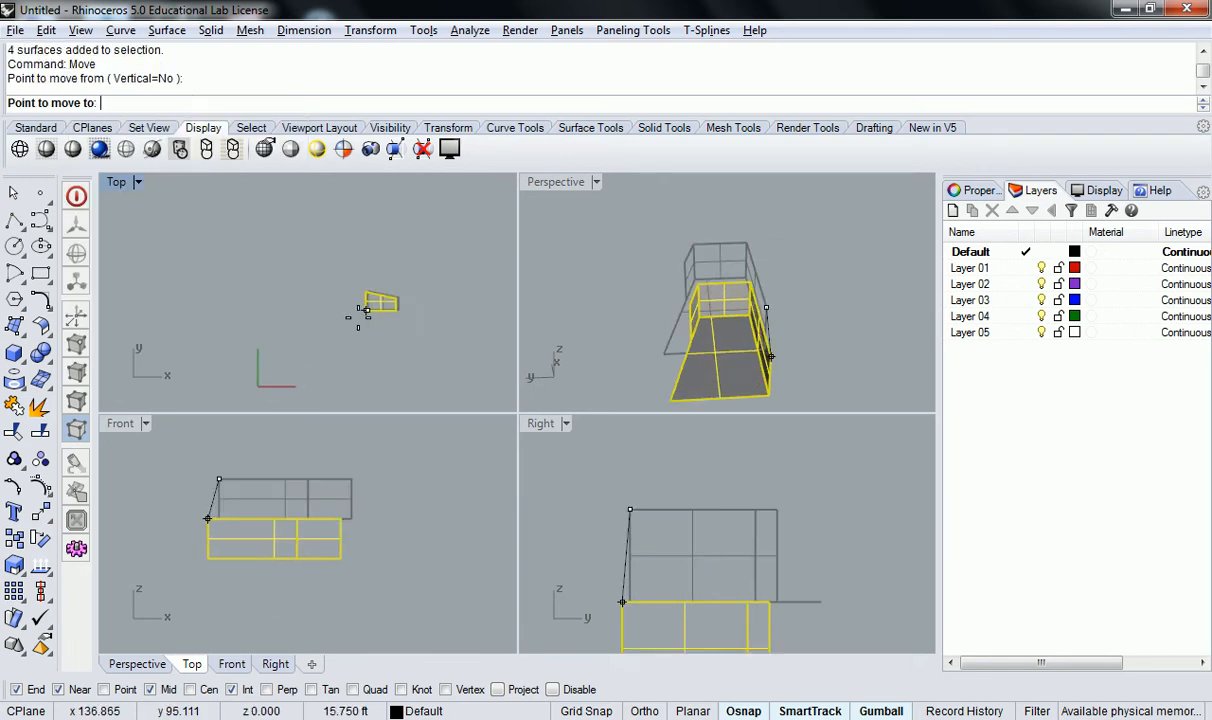
{"action": "left_click", "coordinate": [259, 377]}
Move the floor and walls 12 ft straight up so the floor's base corner rests on the ground axis in the Right view
{"action": "right_click_drag", "start_coordinate": [354, 347], "coordinate": [424, 300]}
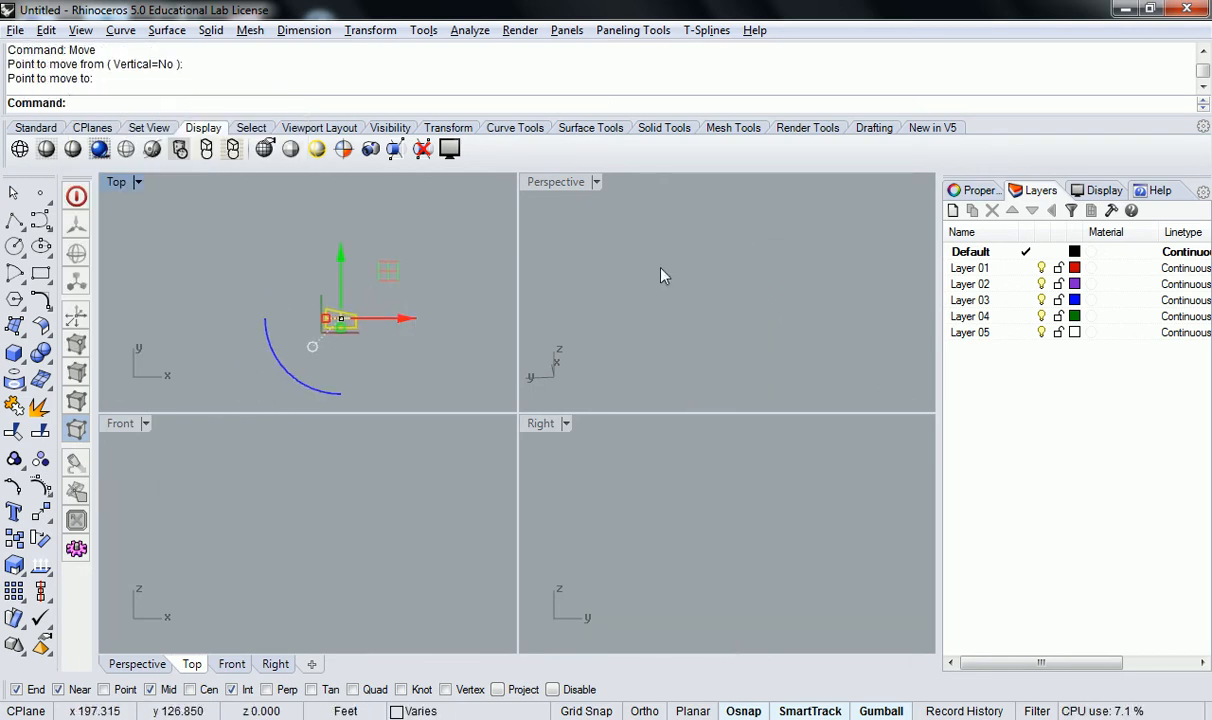
{"action": "right_click_drag", "start_coordinate": [644, 306], "coordinate": [668, 398]}
{"action": "type", "text": "ZS"}
{"action": "key", "text": "Return"}
{"action": "left_click", "coordinate": [673, 490]}
{"action": "right_click", "coordinate": [676, 494]}
{"action": "right_click_drag", "start_coordinate": [570, 507], "coordinate": [626, 530]}
{"action": "scroll", "coordinate": [626, 530], "scroll_direction": "up", "scroll_amount": 4}
{"action": "scroll", "coordinate": [664, 538], "scroll_direction": "up", "scroll_amount": 3}
{"action": "scroll", "coordinate": [673, 516], "scroll_direction": "up", "scroll_amount": 1}
{"action": "scroll", "coordinate": [671, 514], "scroll_direction": "down", "scroll_amount": 1}
{"action": "scroll", "coordinate": [690, 462], "scroll_direction": "down", "scroll_amount": 3}
{"action": "type", "text": "m"}
{"action": "key", "text": "Return"}
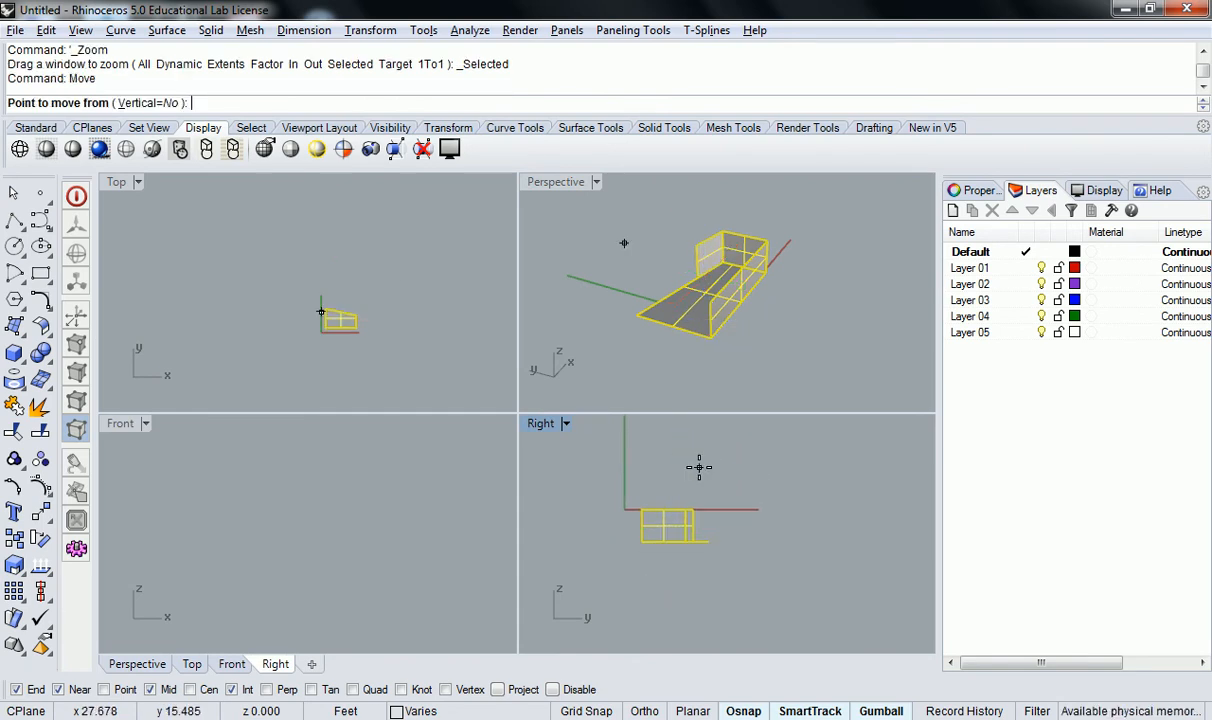
{"action": "left_click", "coordinate": [641, 541]}
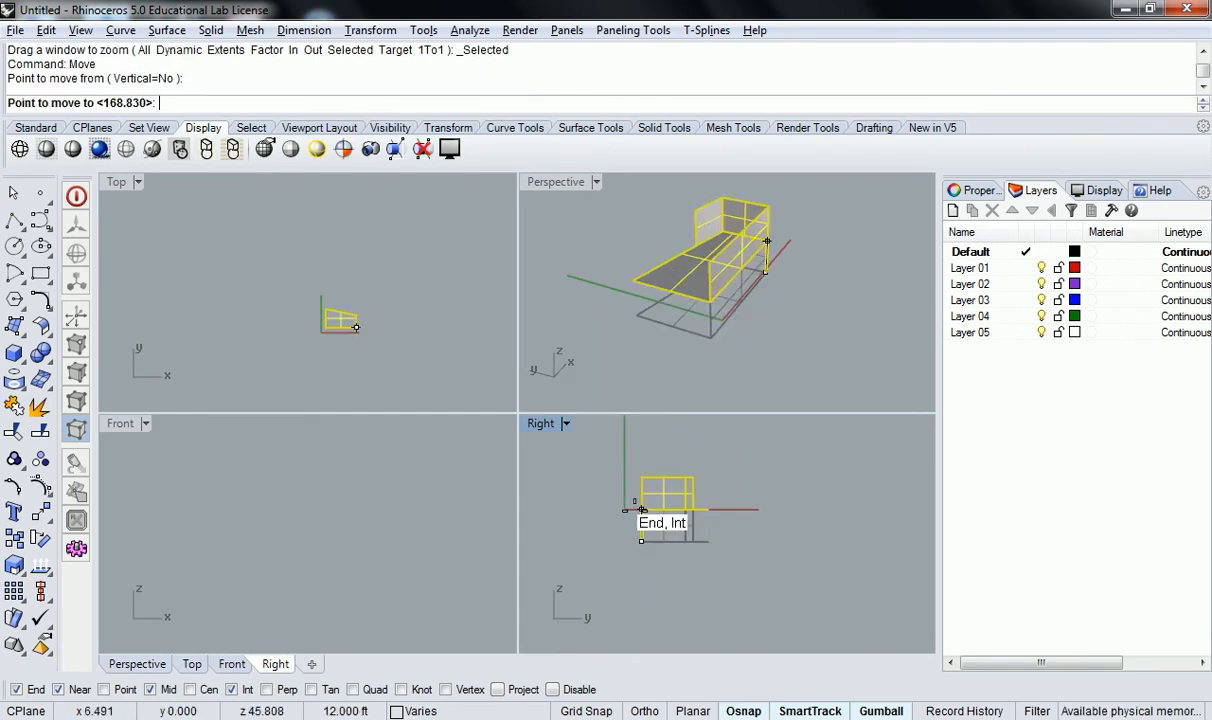
{"action": "left_click", "coordinate": [641, 510]}
{"action": "key", "text": "Escape"}
Place single point objects on the four top corners of the walls
{"action": "left_click", "coordinate": [328, 463]}
{"action": "scroll", "coordinate": [320, 460], "scroll_direction": "down", "scroll_amount": 3}
{"action": "scroll", "coordinate": [320, 460], "scroll_direction": "up", "scroll_amount": 3}
{"action": "right_click_drag", "start_coordinate": [644, 360], "coordinate": [728, 277]}
{"action": "scroll", "coordinate": [700, 272], "scroll_direction": "up", "scroll_amount": 2}
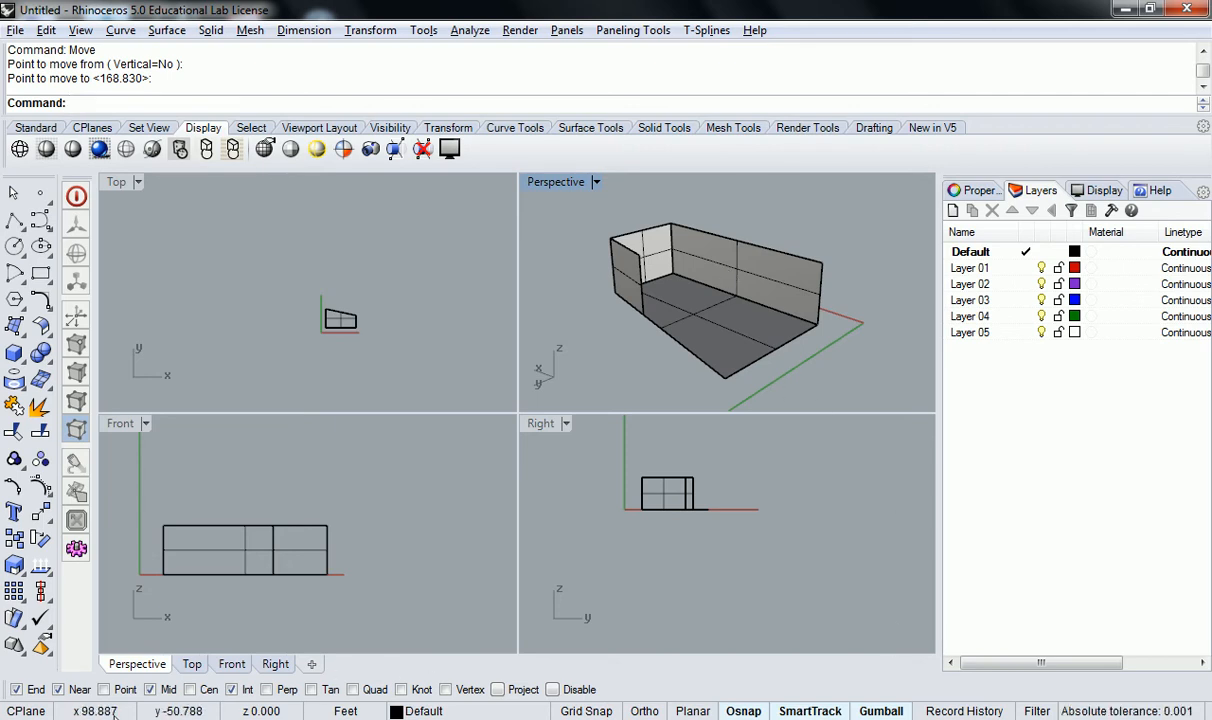
{"action": "right_click_drag", "start_coordinate": [700, 285], "coordinate": [688, 253]}
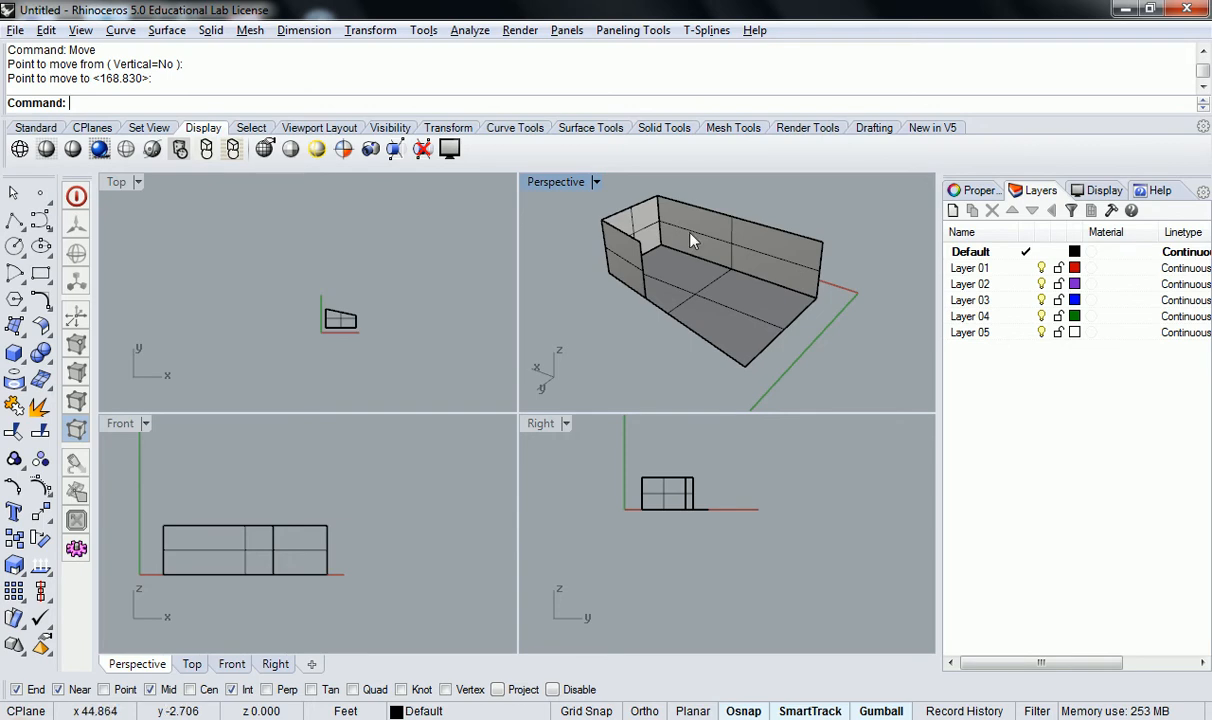
{"action": "right_click_drag", "start_coordinate": [740, 250], "coordinate": [726, 272]}
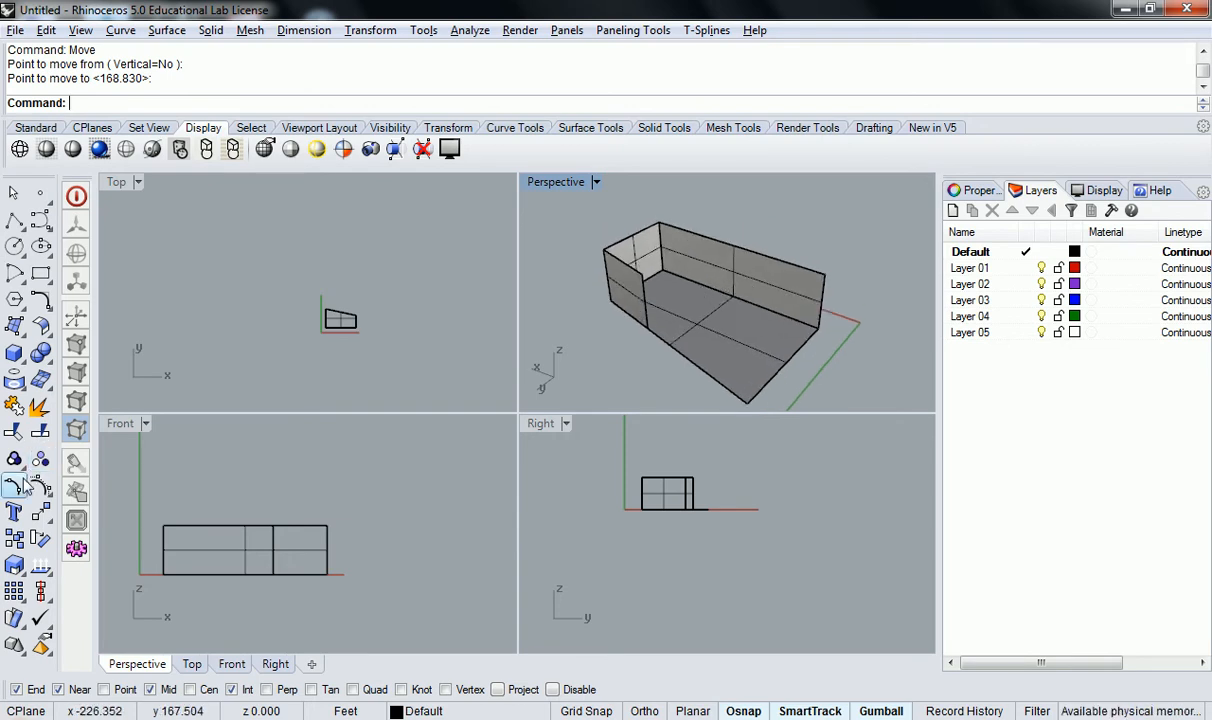
{"action": "left_click", "coordinate": [40, 192]}
{"action": "left_click", "coordinate": [601, 243]}
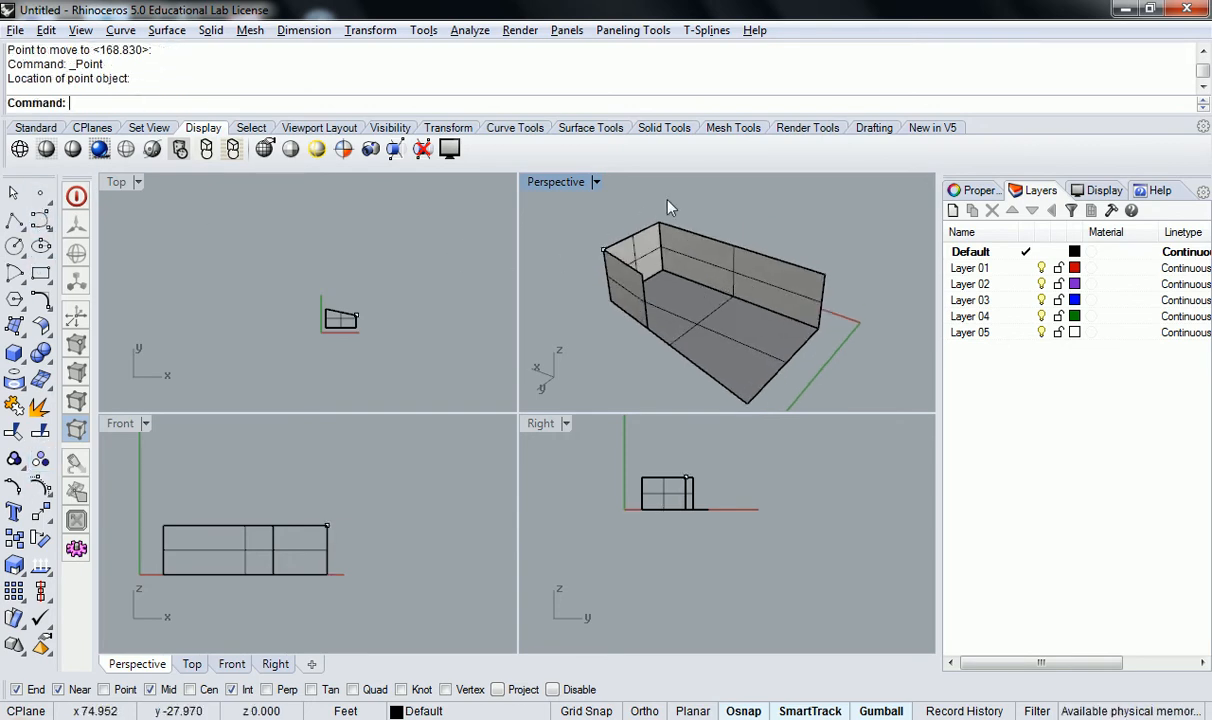
{"action": "key", "text": "Return"}
{"action": "left_click", "coordinate": [659, 222]}
{"action": "key", "text": "Return"}
{"action": "left_click", "coordinate": [825, 274]}
{"action": "key", "text": "Return"}
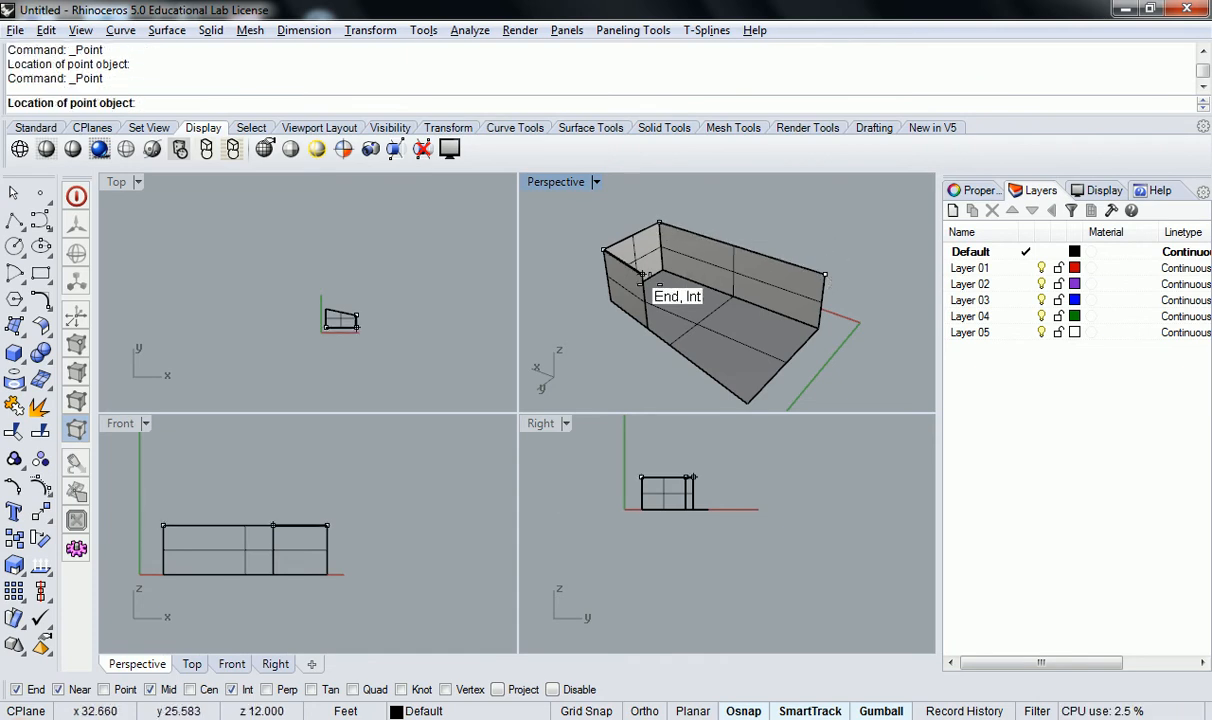
{"action": "left_click", "coordinate": [641, 272]}
Place point objects near the middle of the floor and on its open outer corner
{"action": "key", "text": "Return"}
{"action": "left_click", "coordinate": [715, 328]}
{"action": "key", "text": "Return"}
{"action": "left_click", "coordinate": [746, 401]}
Raise the mid-floor point and the outer floor corner point together above the height of the walls
{"action": "left_click", "coordinate": [748, 405]}
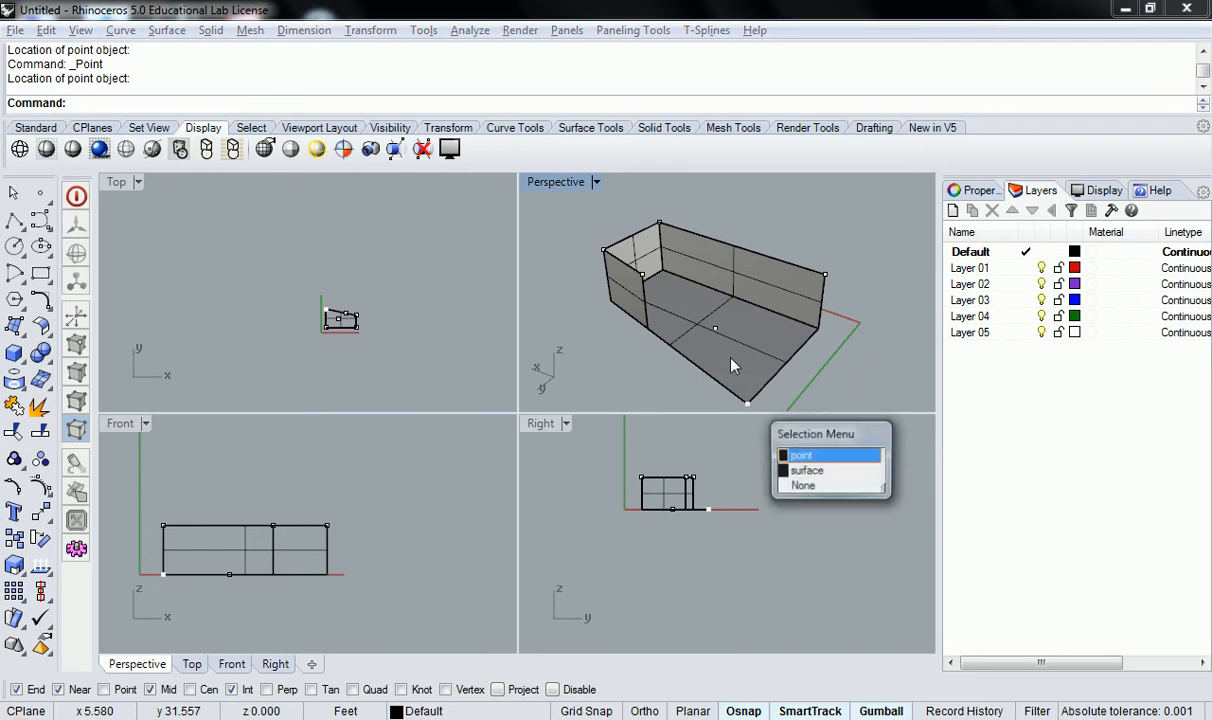
{"action": "left_click", "coordinate": [809, 455]}
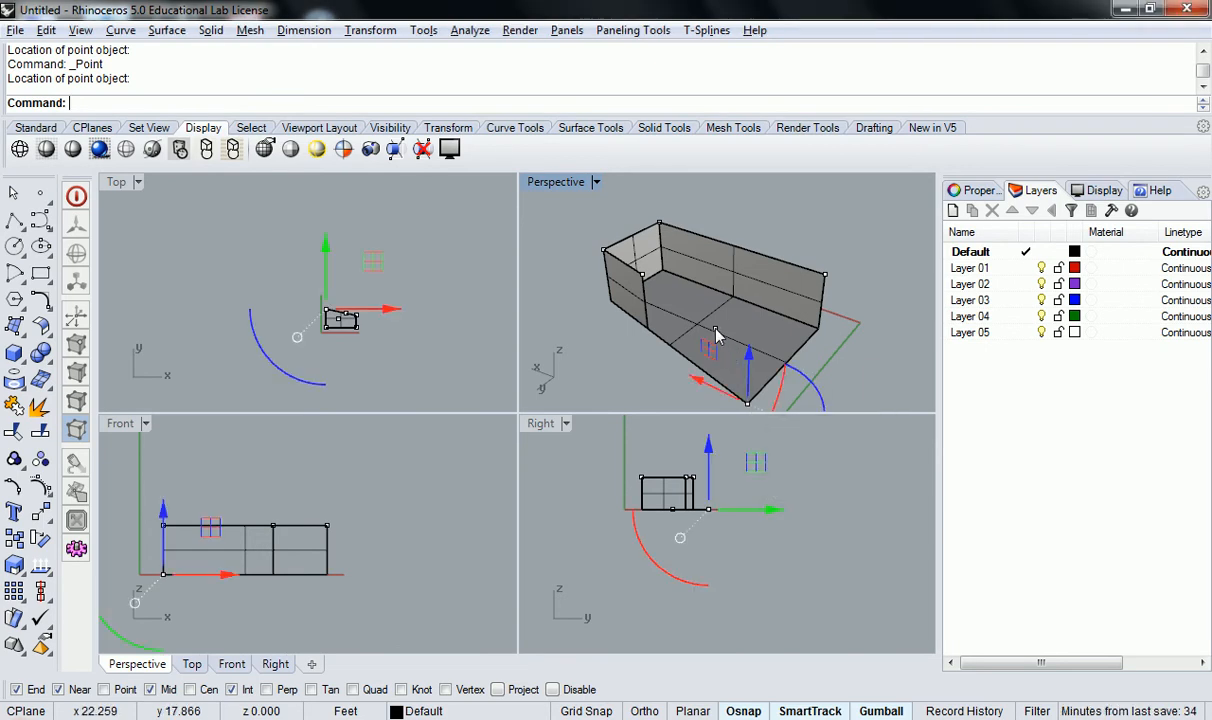
{"action": "left_click", "coordinate": [715, 330], "text": "shift"}
{"action": "left_click_drag", "start_coordinate": [730, 312], "coordinate": [733, 216]}
Lower only the point over the floor's outer corner slightly, keeping it above wall height
{"action": "right_click_drag", "start_coordinate": [733, 216], "coordinate": [697, 219]}
{"action": "left_click", "coordinate": [797, 228], "text": "shift"}
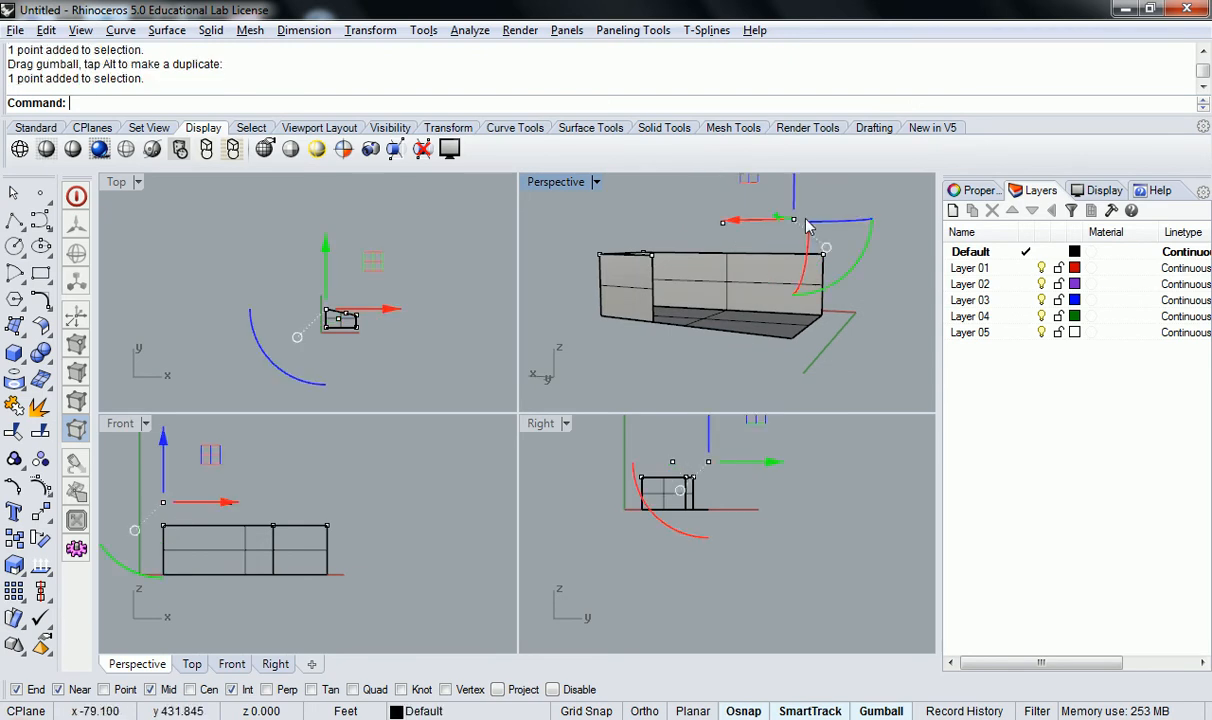
{"action": "right_click_drag", "start_coordinate": [797, 228], "coordinate": [806, 273]}
{"action": "left_click_drag", "start_coordinate": [776, 268], "coordinate": [716, 248]}
{"action": "left_click", "coordinate": [656, 212]}
Select all point objects and build a Patch surface from them with the default options
{"action": "right_click_drag", "start_coordinate": [656, 212], "coordinate": [740, 235]}
{"action": "type", "text": "SelPt"}
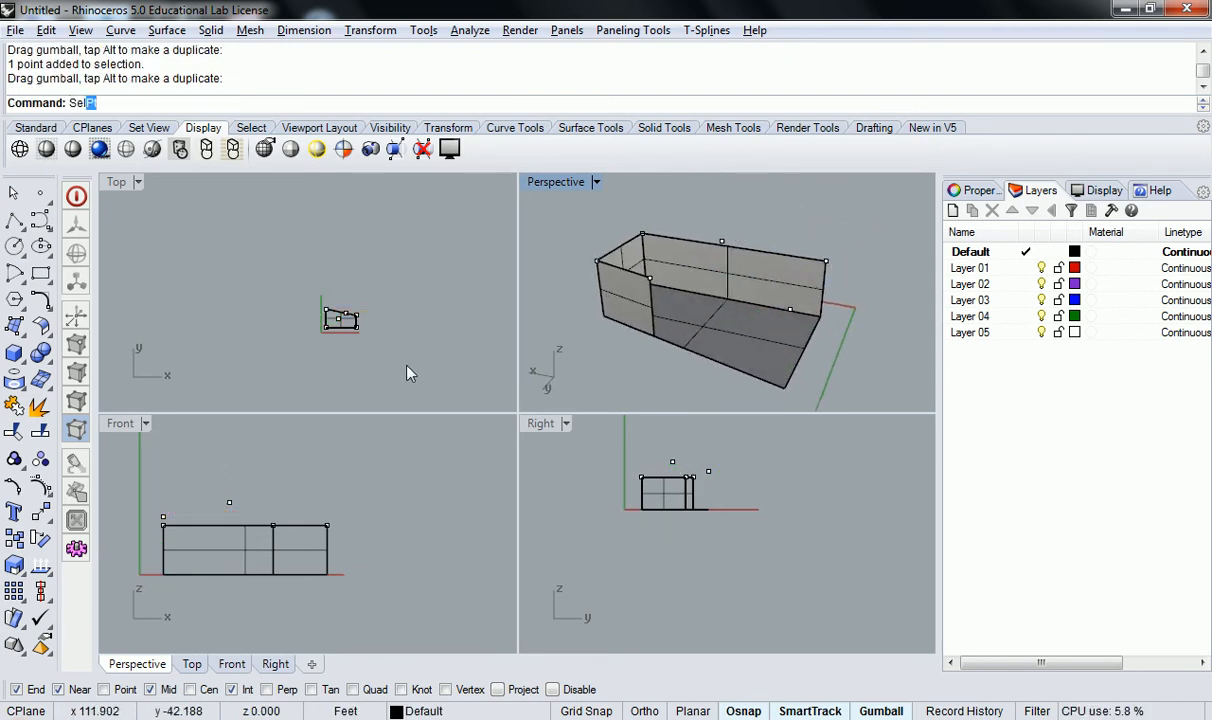
{"action": "key", "text": "Return"}
{"action": "type", "text": "Patch"}
{"action": "key", "text": "Return"}
{"action": "key", "text": "Return"}
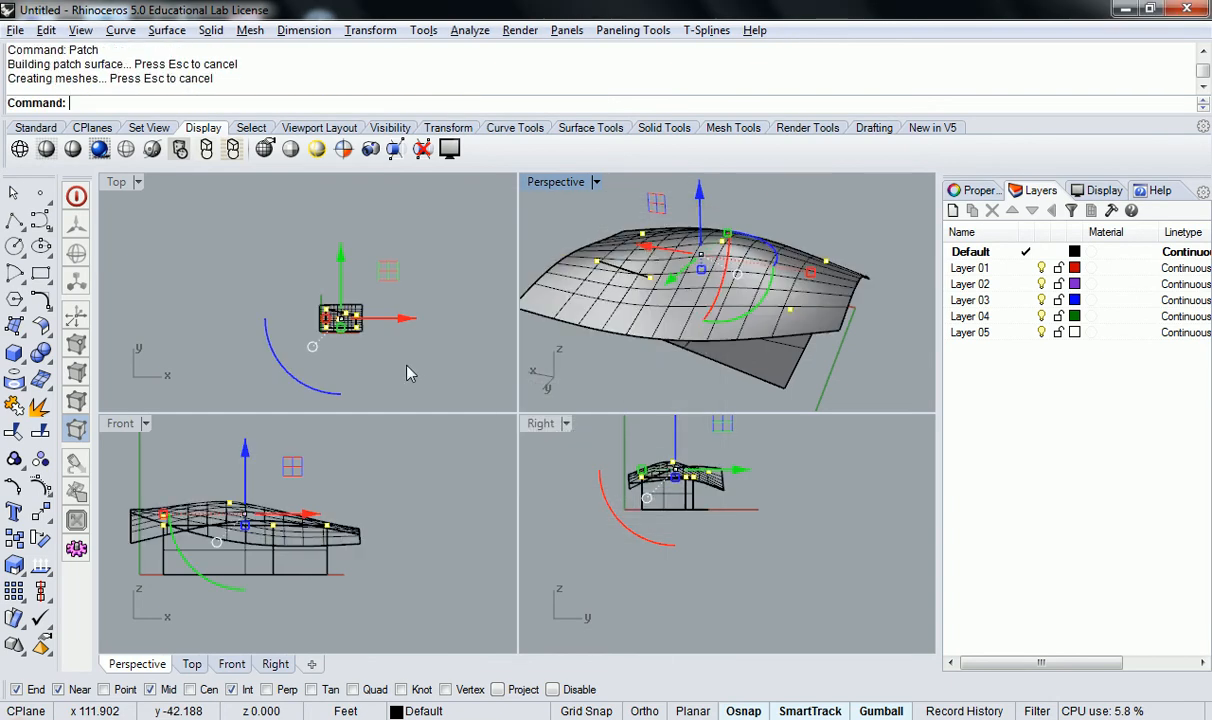
Raise the top edges of the three walls together so the walls pass up through the patch roof
{"action": "right_click_drag", "start_coordinate": [874, 330], "coordinate": [776, 272]}
{"action": "scroll", "coordinate": [774, 243], "scroll_direction": "up", "scroll_amount": 5}
{"action": "scroll", "coordinate": [800, 241], "scroll_direction": "down", "scroll_amount": 3}
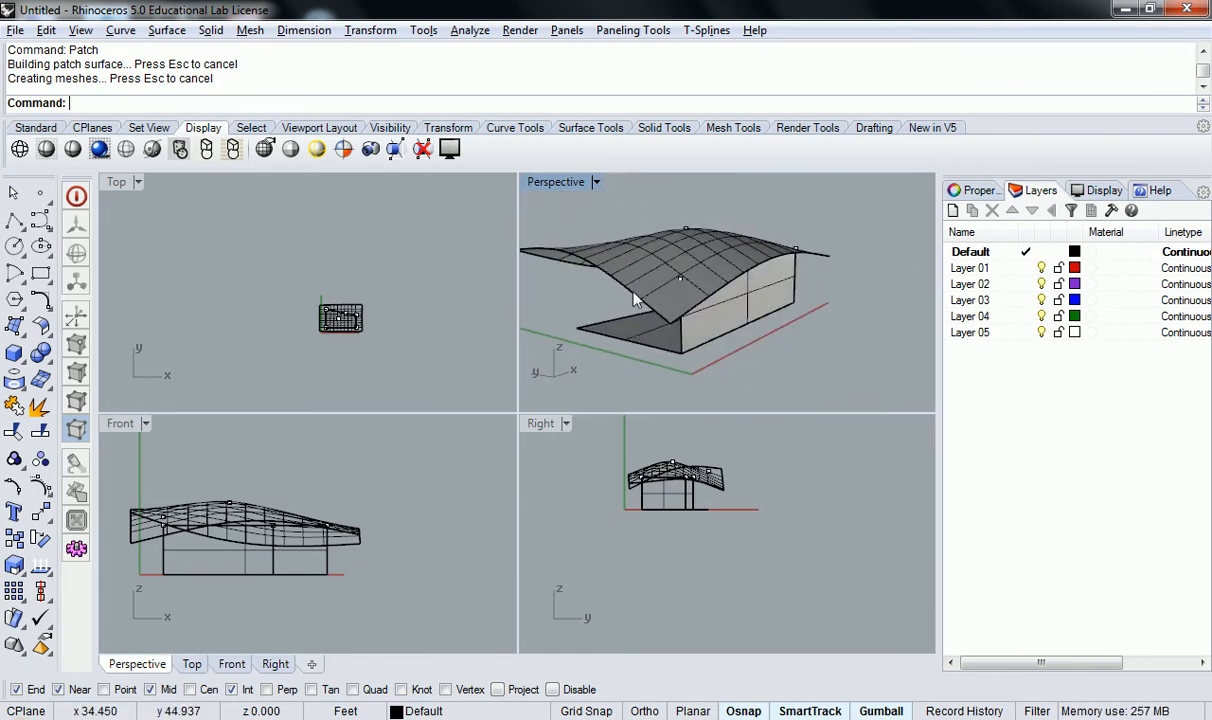
{"action": "left_click", "coordinate": [417, 348]}
{"action": "scroll", "coordinate": [343, 338], "scroll_direction": "up", "scroll_amount": 8}
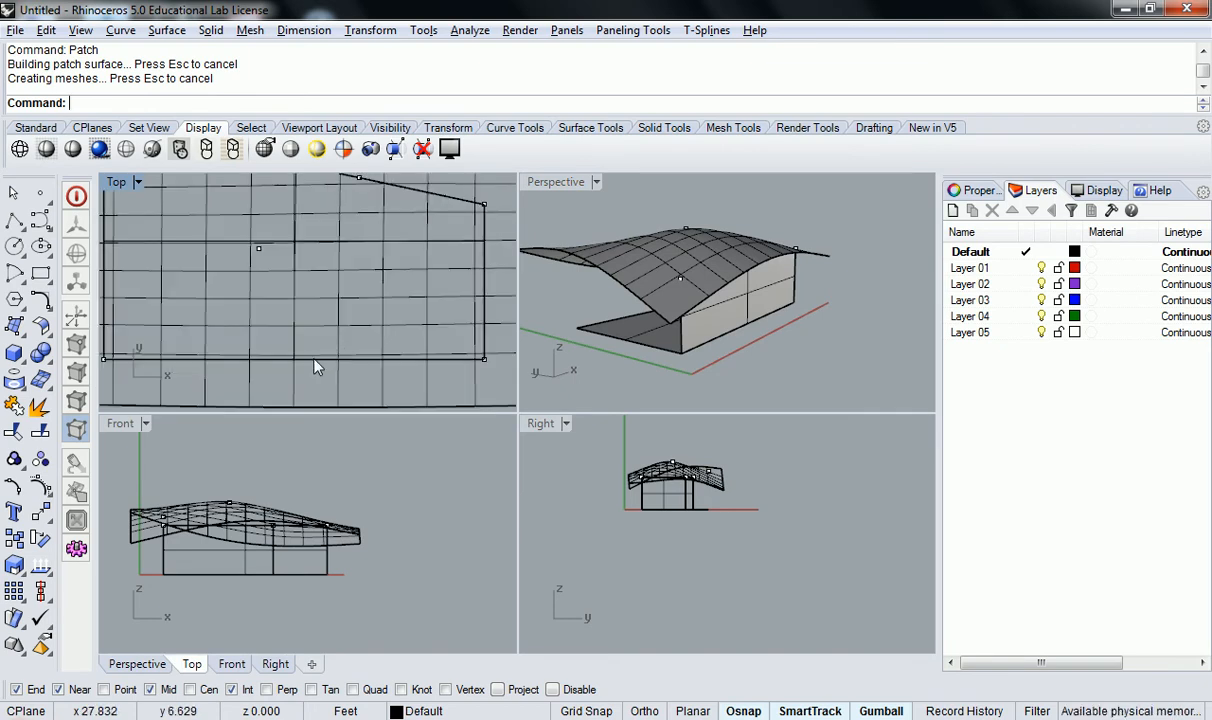
{"action": "left_click", "coordinate": [313, 370]}
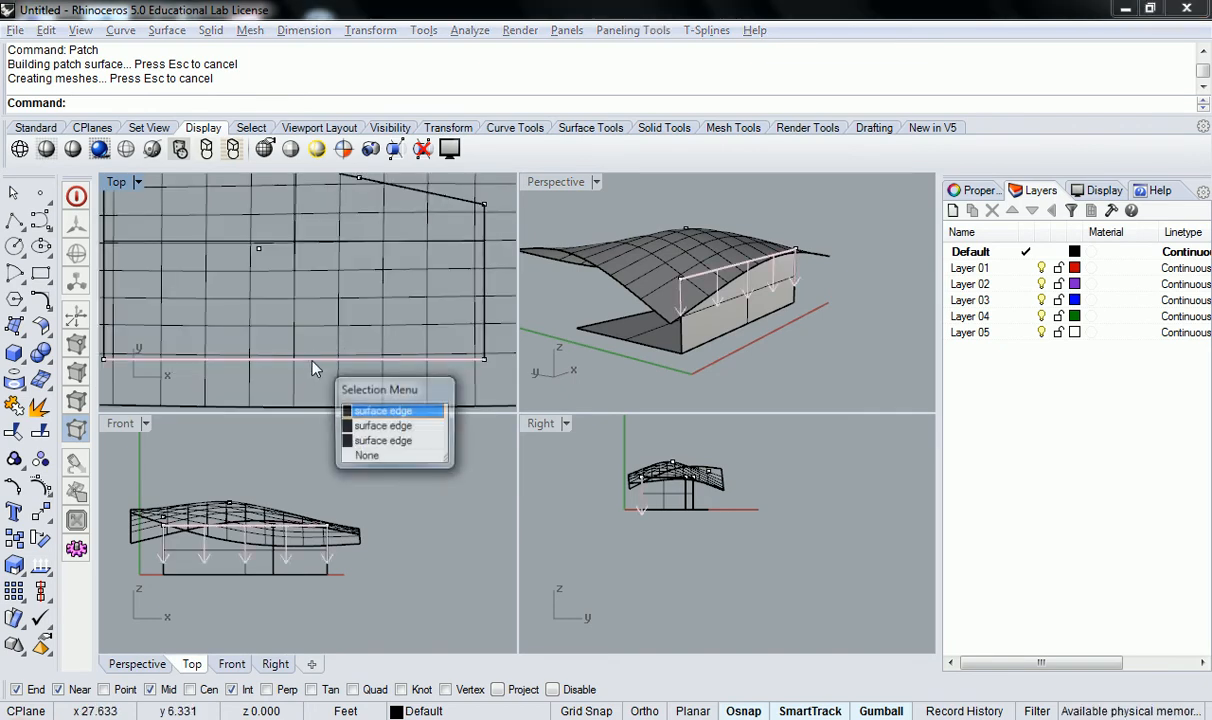
{"action": "left_click", "coordinate": [390, 410]}
{"action": "left_click", "coordinate": [485, 307], "text": "shift"}
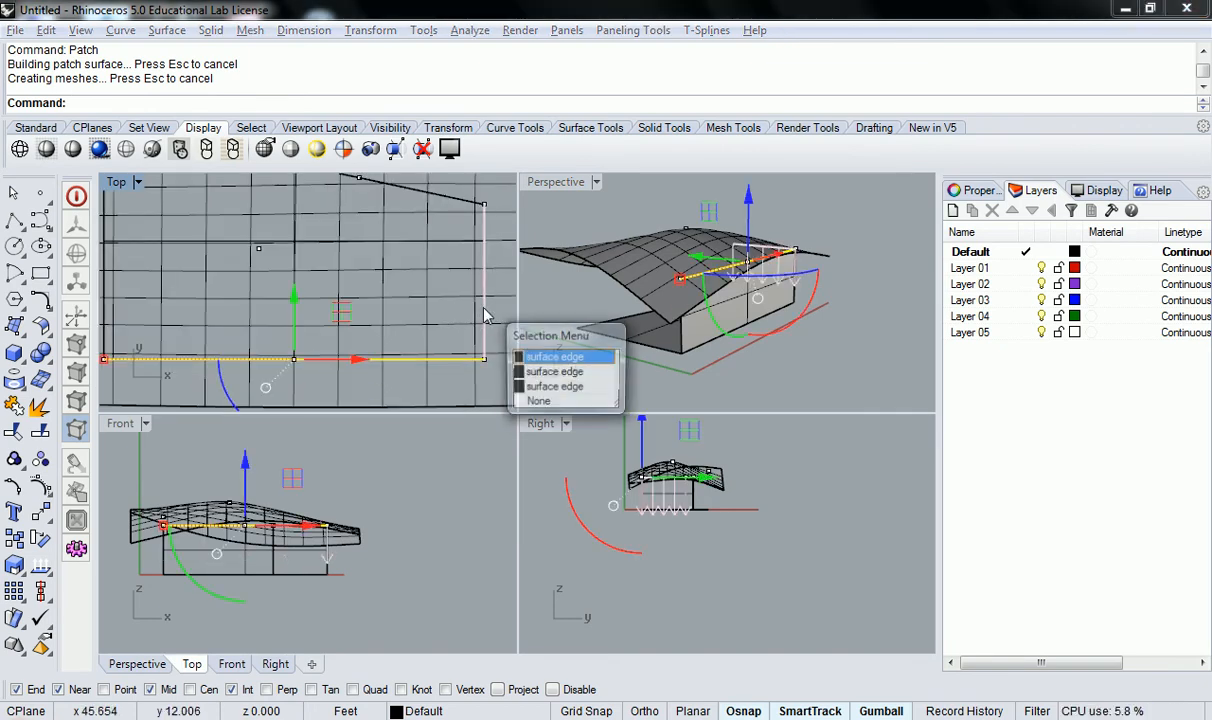
{"action": "left_click", "coordinate": [532, 358]}
{"action": "left_click", "coordinate": [432, 197], "text": "shift"}
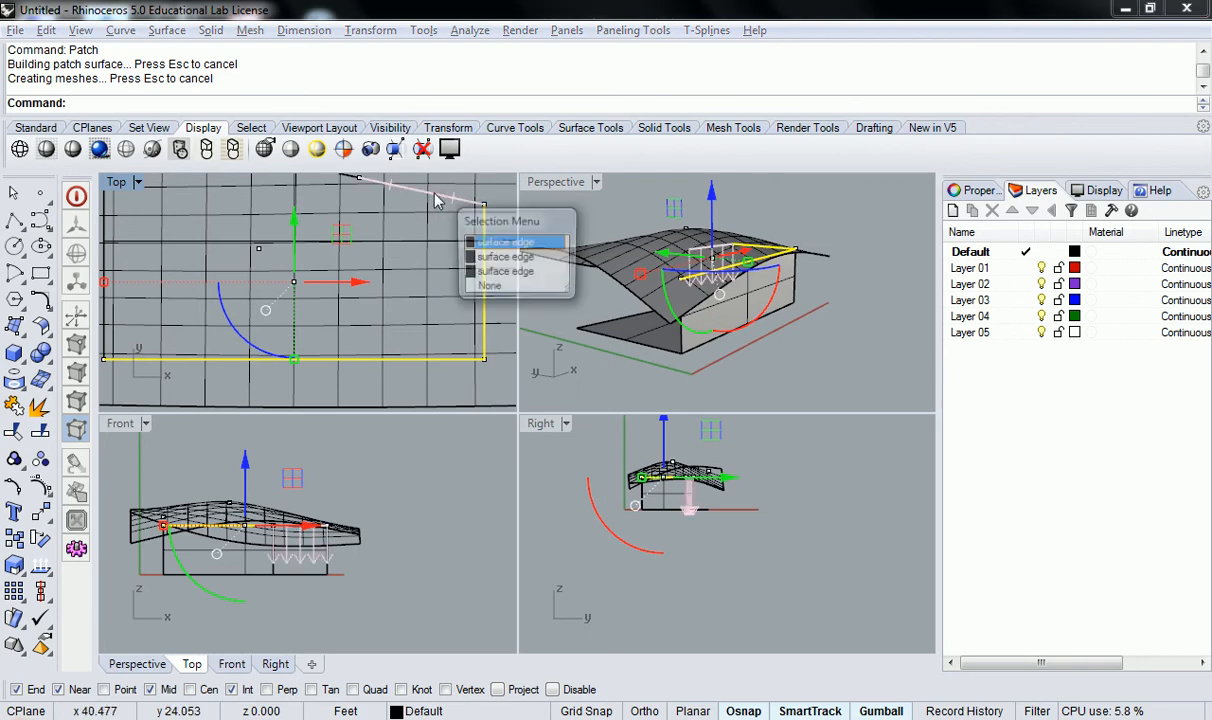
{"action": "left_click", "coordinate": [497, 240]}
{"action": "scroll", "coordinate": [500, 252], "scroll_direction": "down", "scroll_amount": 4}
{"action": "scroll", "coordinate": [335, 258], "scroll_direction": "up", "scroll_amount": 2}
{"action": "scroll", "coordinate": [365, 279], "scroll_direction": "down", "scroll_amount": 3}
{"action": "right_click_drag", "start_coordinate": [759, 234], "coordinate": [680, 246]}
{"action": "left_click_drag", "start_coordinate": [706, 245], "coordinate": [713, 205]}
{"action": "right_click_drag", "start_coordinate": [807, 257], "coordinate": [750, 277]}
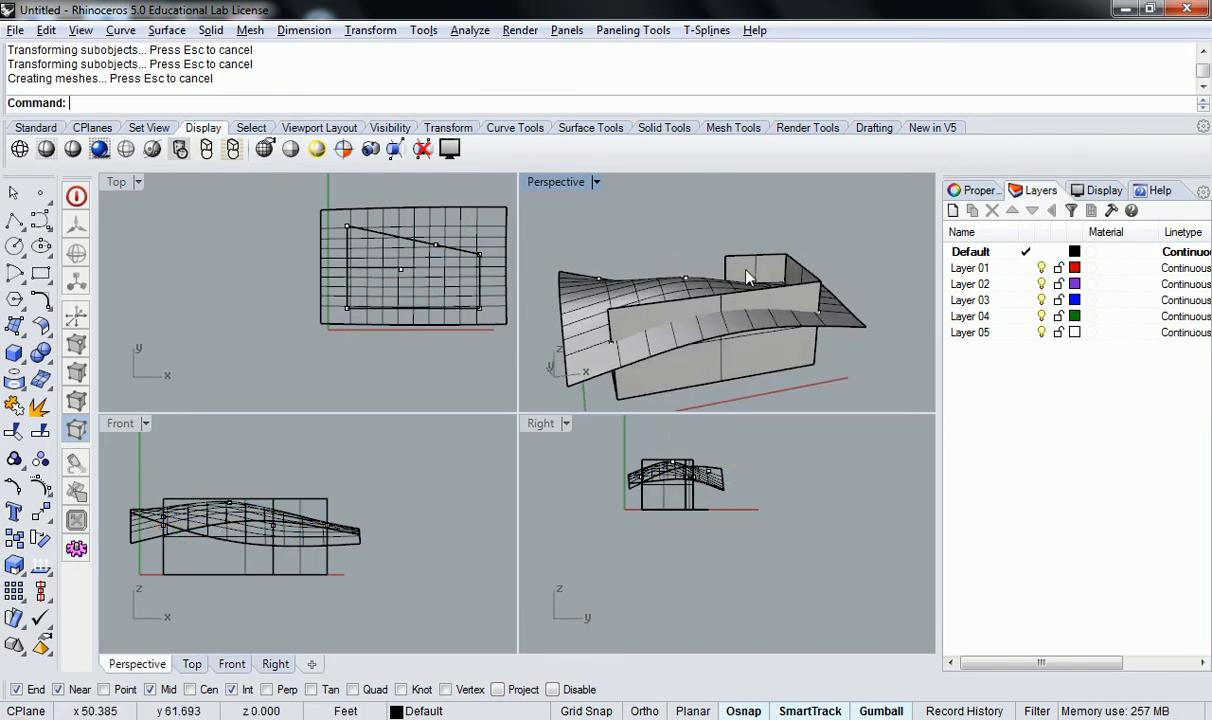
Trim off the parts of the walls above the roof, using the patch surface as the cutting object
{"action": "type", "text": "Trim"}
{"action": "key", "text": "Return"}
{"action": "left_click", "coordinate": [846, 318]}
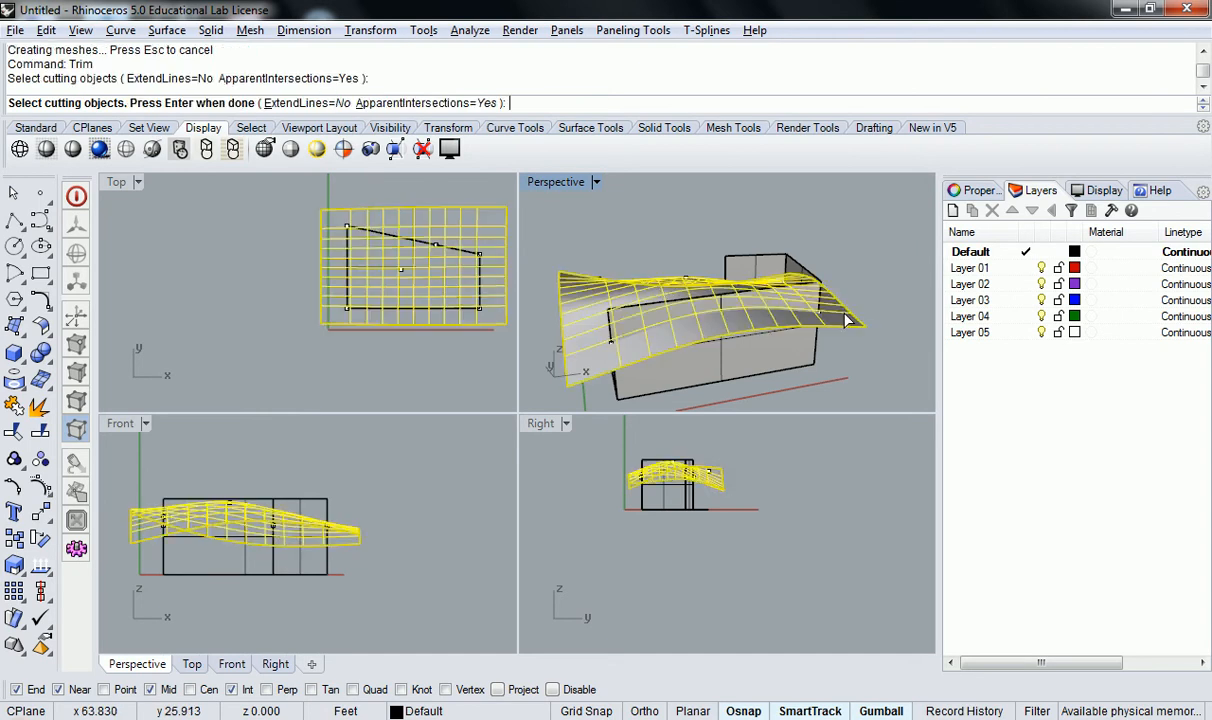
{"action": "key", "text": "Return"}
{"action": "scroll", "coordinate": [794, 261], "scroll_direction": "up", "scroll_amount": 4}
{"action": "left_click", "coordinate": [768, 252]}
{"action": "left_click", "coordinate": [781, 252]}
{"action": "right_click_drag", "start_coordinate": [781, 252], "coordinate": [752, 262]}
{"action": "left_click", "coordinate": [752, 262]}
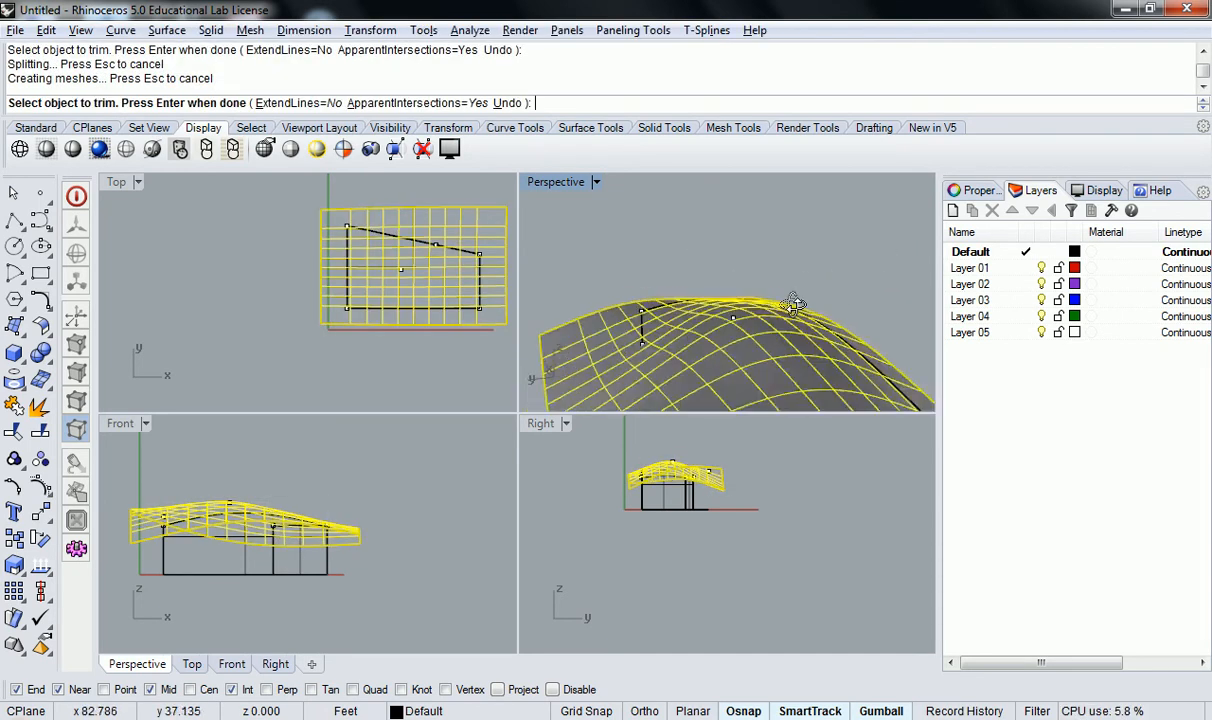
{"action": "scroll", "coordinate": [755, 307], "scroll_direction": "up", "scroll_amount": 2}
{"action": "key", "text": "Return"}
Make Layer 01 the current layer
{"action": "scroll", "coordinate": [755, 307], "scroll_direction": "down", "scroll_amount": 2}
{"action": "mouse_move", "coordinate": [755, 307]}
{"action": "right_mouse_down"}
{"action": "mouse_move", "coordinate": [754, 345]}
{"action": "mouse_move", "coordinate": [767, 297]}
{"action": "right_mouse_up"}
{"action": "scroll", "coordinate": [754, 350], "scroll_direction": "up", "scroll_amount": 3}
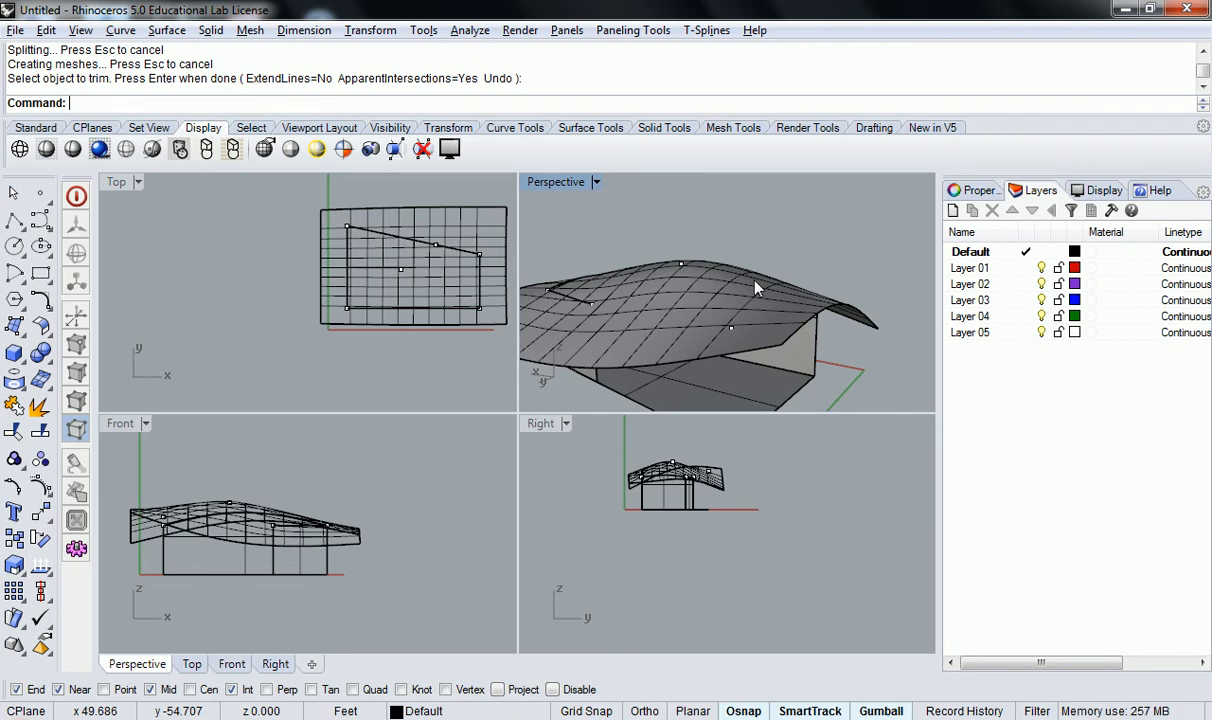
{"action": "right_click_drag", "start_coordinate": [755, 289], "coordinate": [641, 254]}
{"action": "right_click_drag", "start_coordinate": [741, 271], "coordinate": [727, 231]}
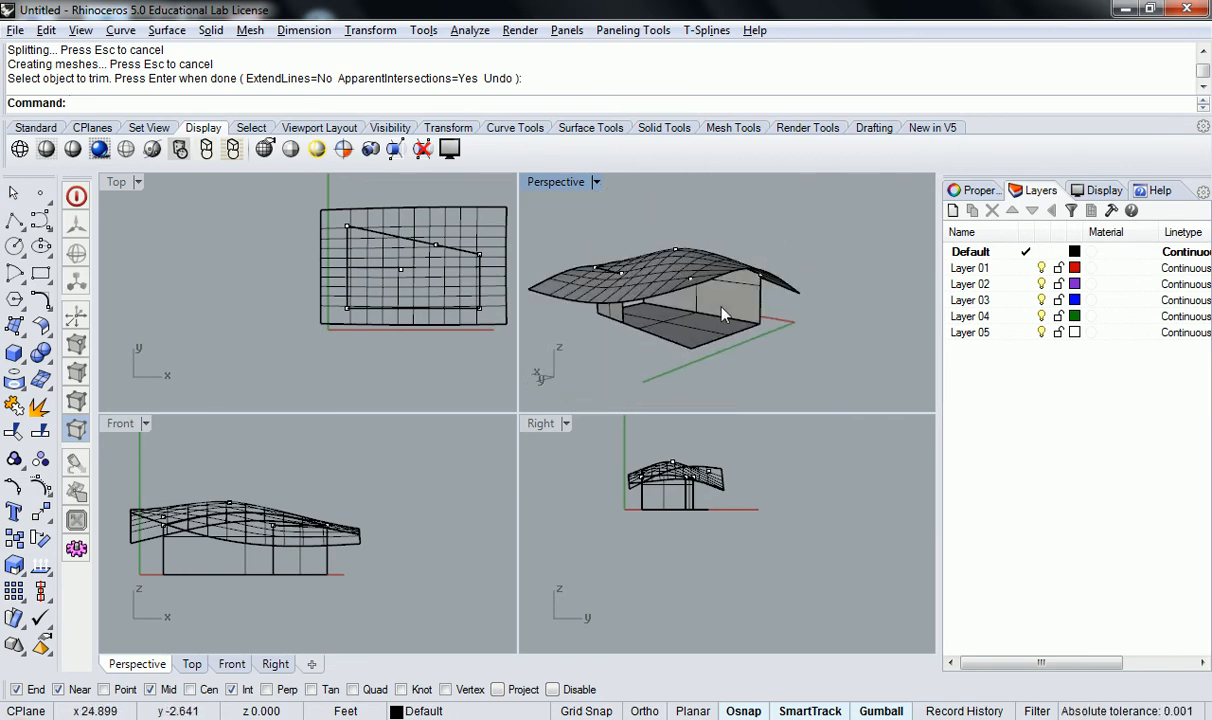
{"action": "right_click_drag", "start_coordinate": [430, 262], "coordinate": [367, 273]}
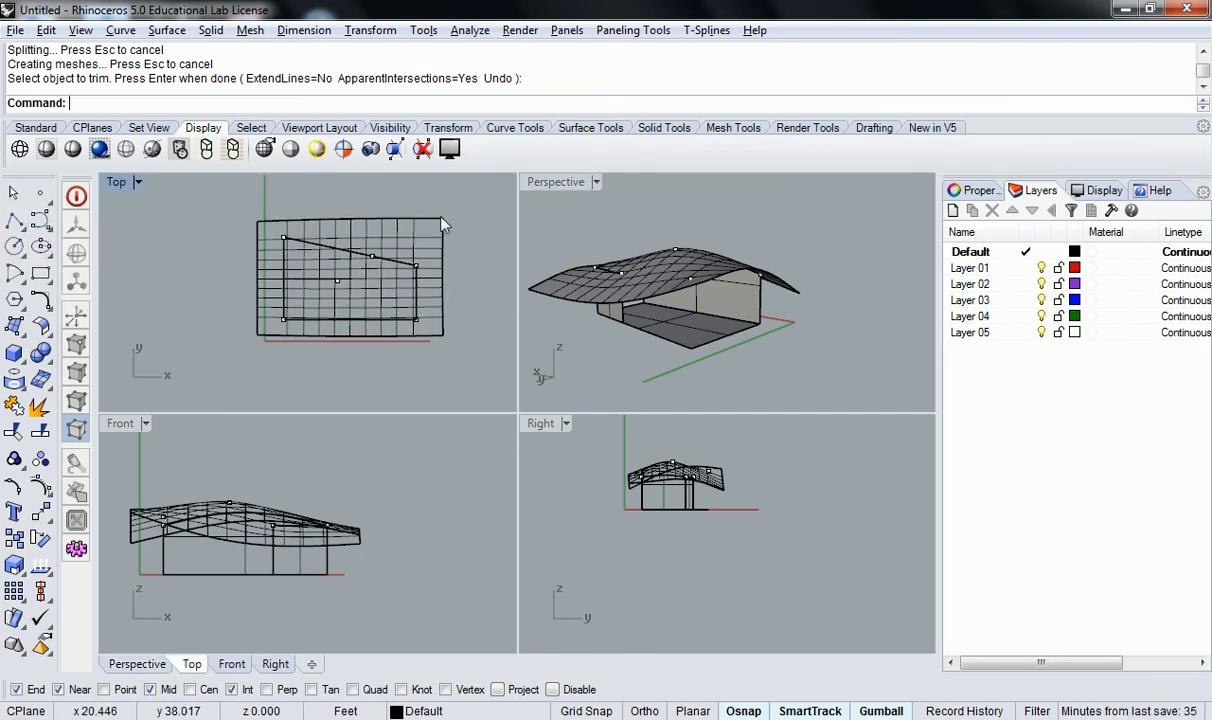
{"action": "double_click", "coordinate": [960, 268]}
{"action": "right_click_drag", "start_coordinate": [660, 300], "coordinate": [595, 283]}
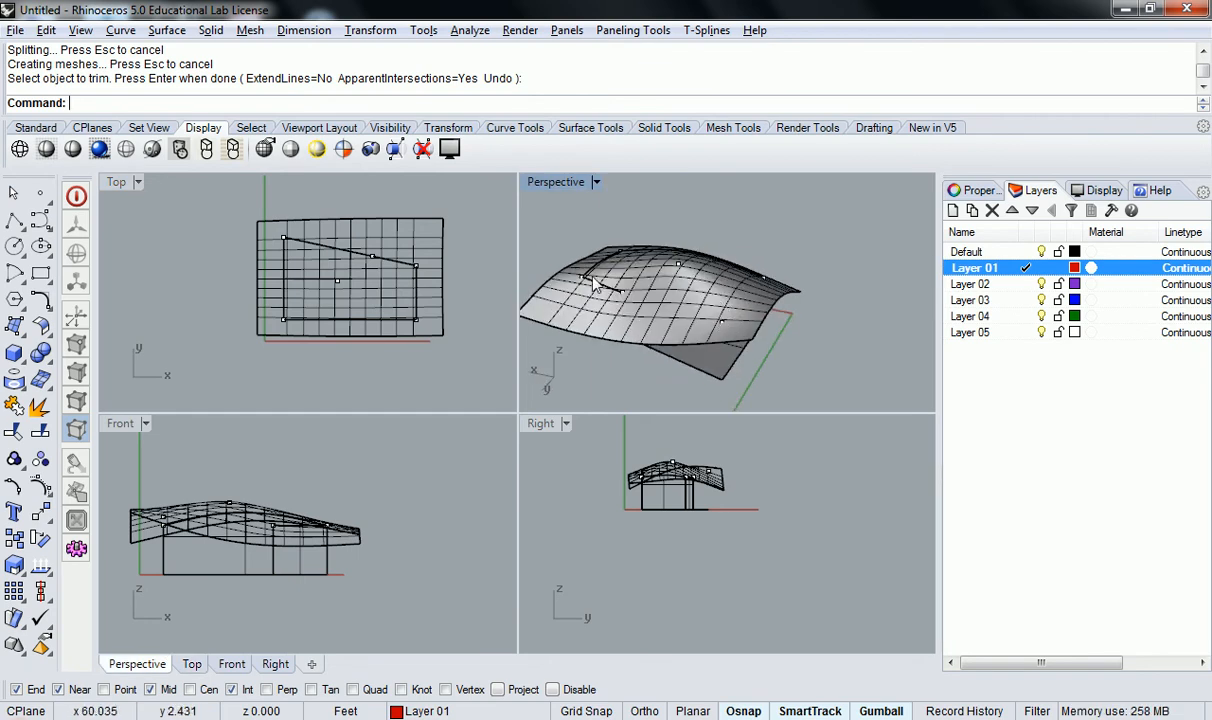
Draw a closed four-sided polyline in the Top view over the corners of the floor outline
{"action": "right_click_drag", "start_coordinate": [417, 292], "coordinate": [358, 290]}
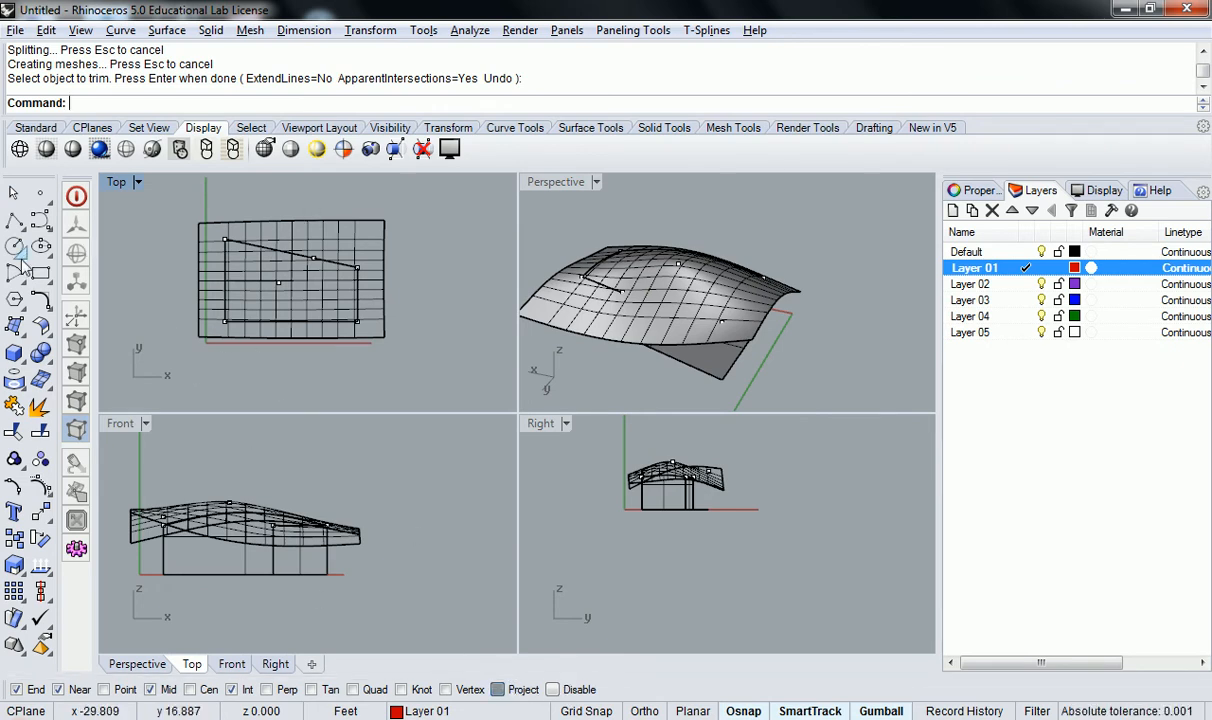
{"action": "left_click", "coordinate": [15, 220]}
{"action": "scroll", "coordinate": [238, 298], "scroll_direction": "up", "scroll_amount": 3}
{"action": "left_click", "coordinate": [226, 352]}
{"action": "left_click", "coordinate": [227, 203]}
{"action": "left_click", "coordinate": [474, 250]}
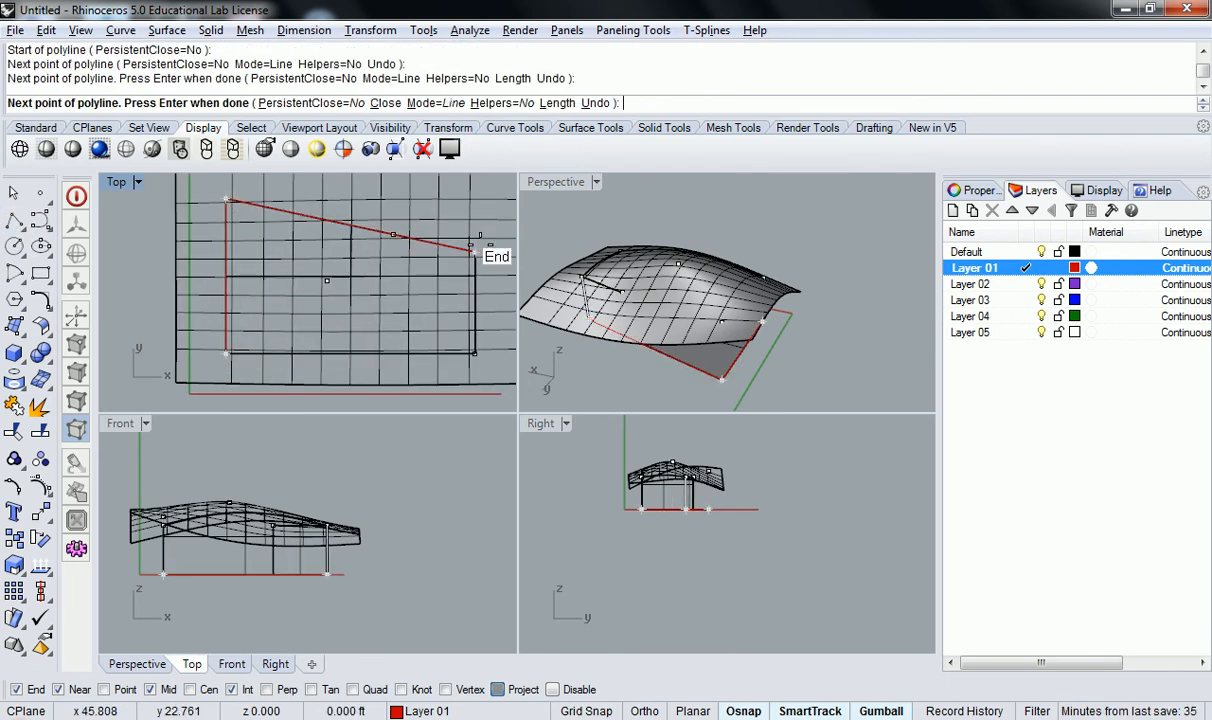
{"action": "left_click", "coordinate": [474, 352]}
{"action": "left_click", "coordinate": [226, 352]}
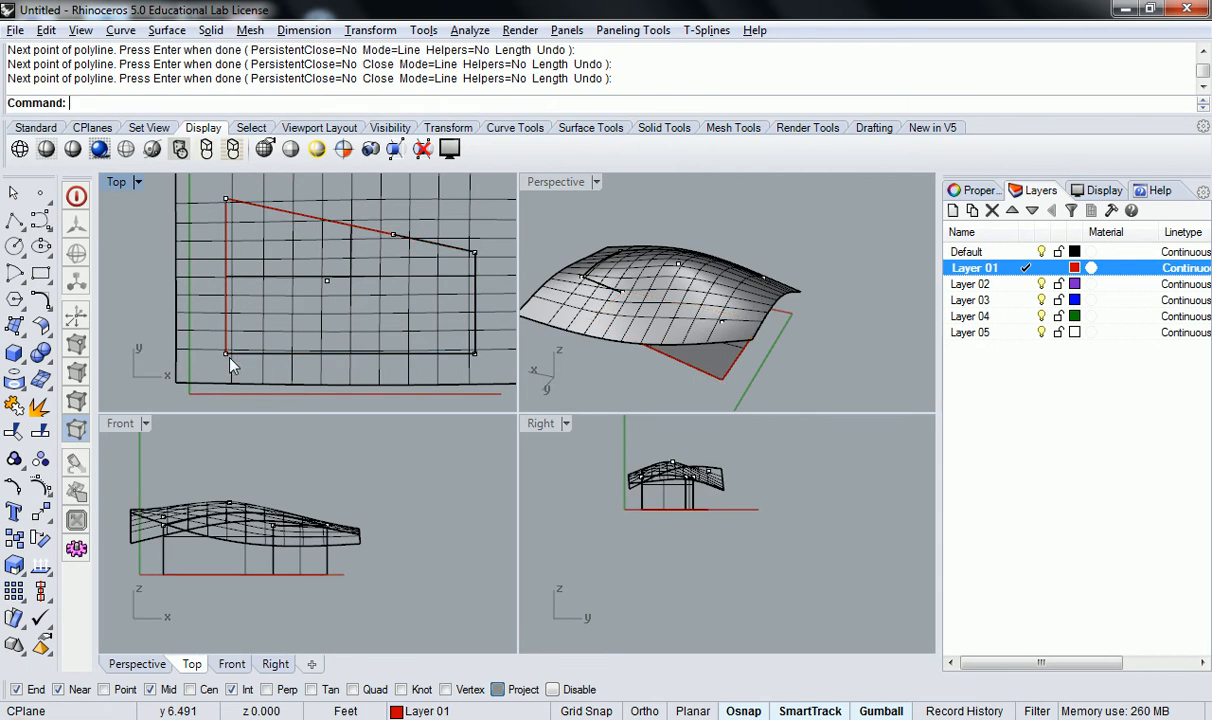
{"action": "scroll", "coordinate": [307, 344], "scroll_direction": "down", "scroll_amount": 2}
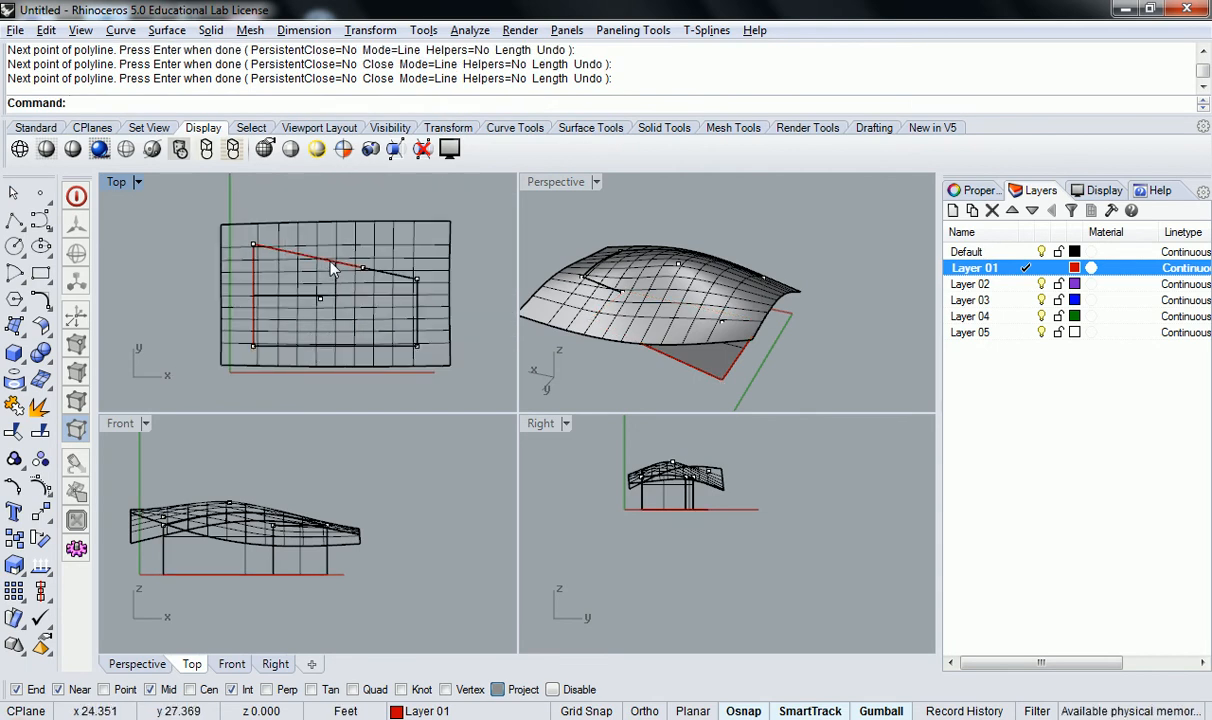
Trim away the roof overhang outside the floor outline, using the closed polyline as the cutting object
{"action": "left_click", "coordinate": [330, 263]}
{"action": "left_click", "coordinate": [392, 311]}
{"action": "type", "text": "Tri"}
{"action": "key", "text": "Return"}
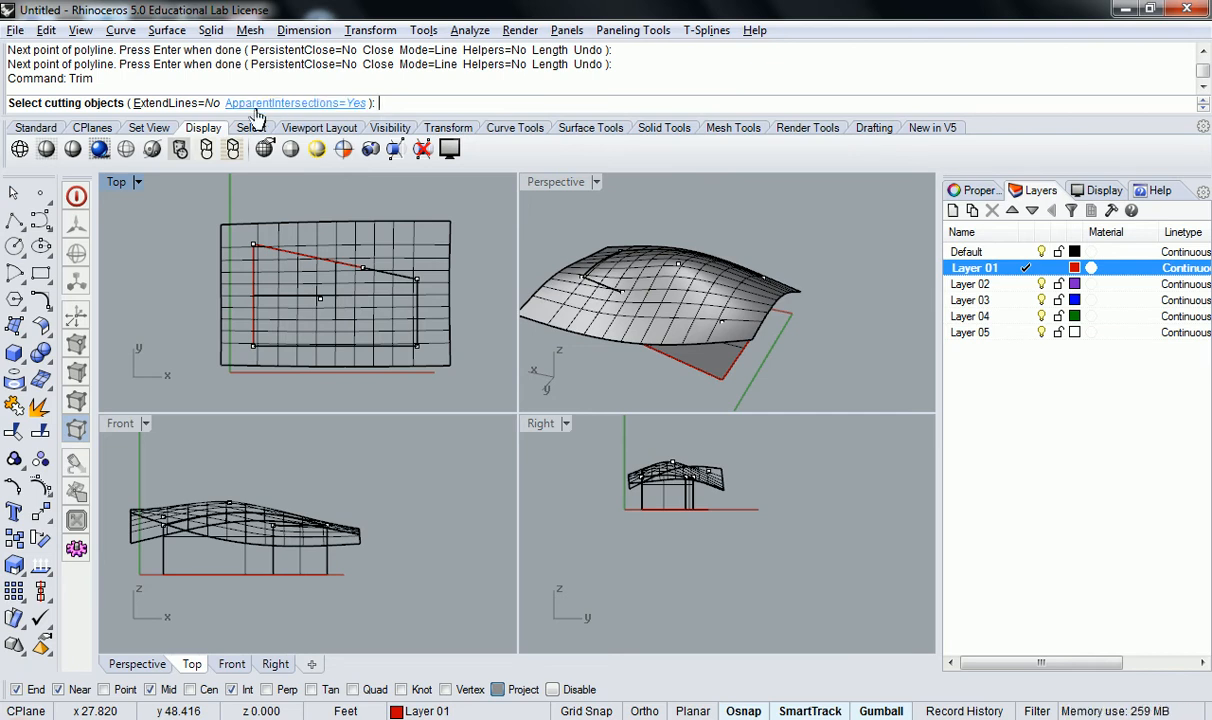
{"action": "left_click", "coordinate": [305, 260]}
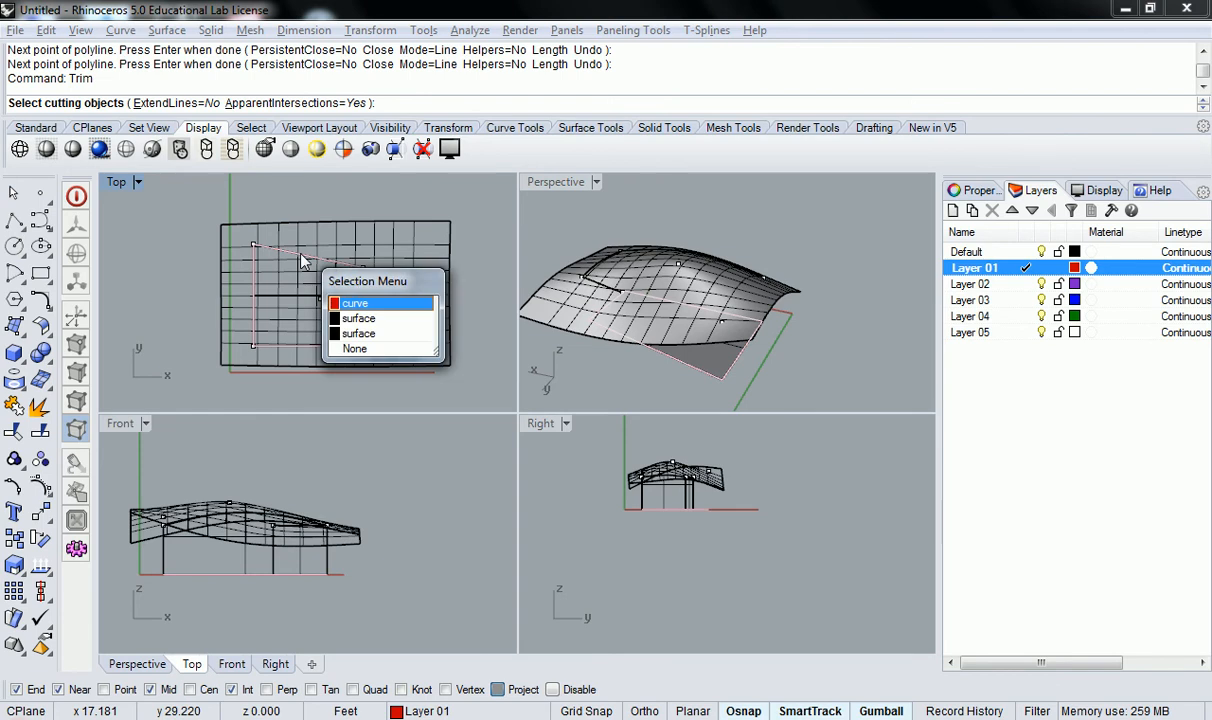
{"action": "left_click", "coordinate": [360, 302]}
{"action": "right_click_drag", "start_coordinate": [876, 327], "coordinate": [729, 247]}
{"action": "right_click_drag", "start_coordinate": [413, 299], "coordinate": [373, 270]}
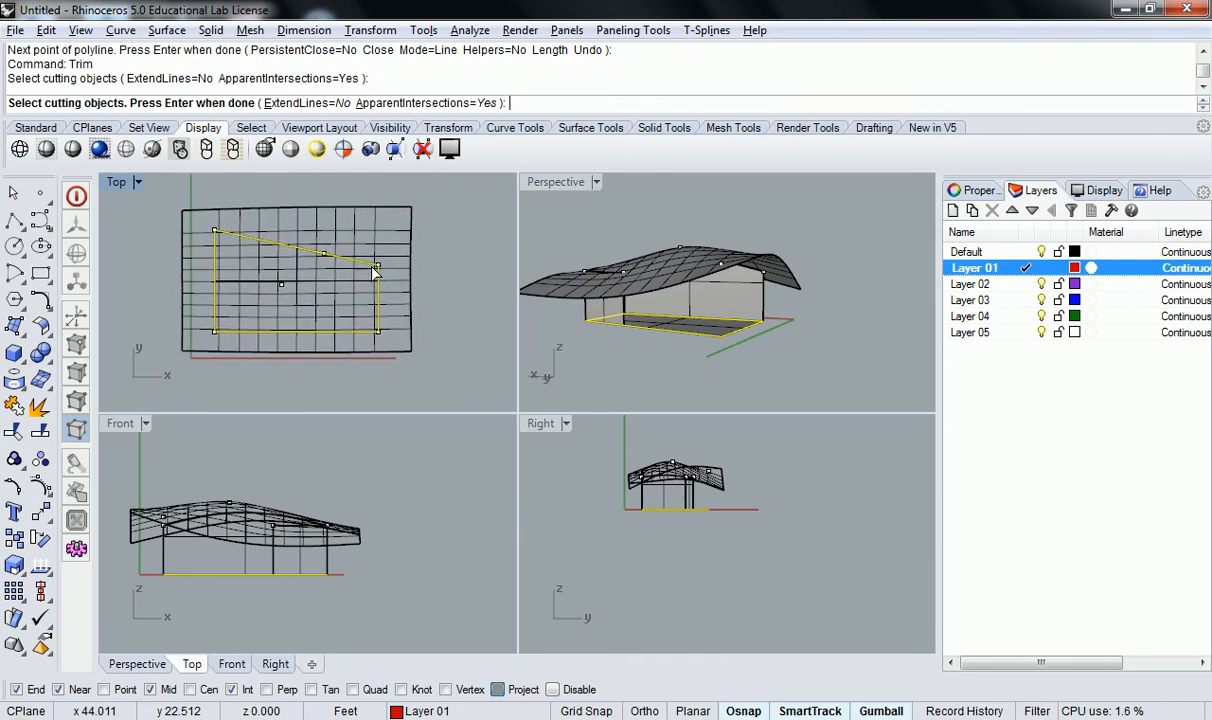
{"action": "key", "text": "Return"}
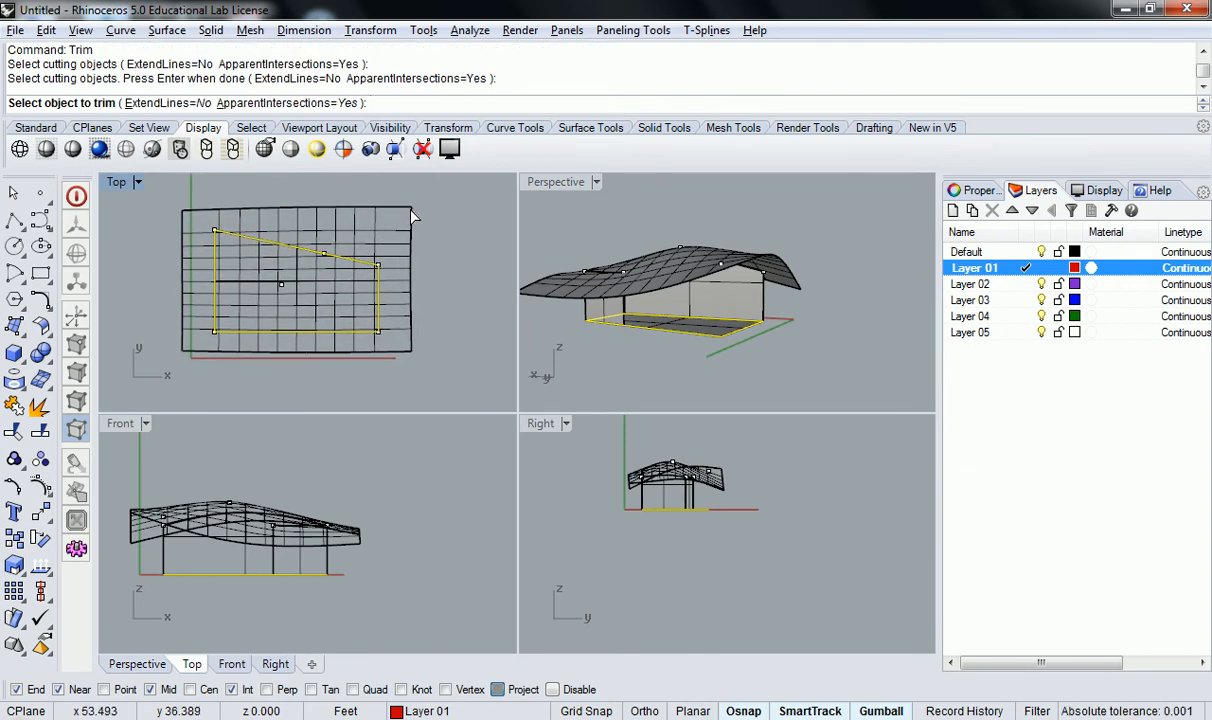
{"action": "left_click", "coordinate": [387, 203]}
{"action": "right_click_drag", "start_coordinate": [675, 262], "coordinate": [817, 323]}
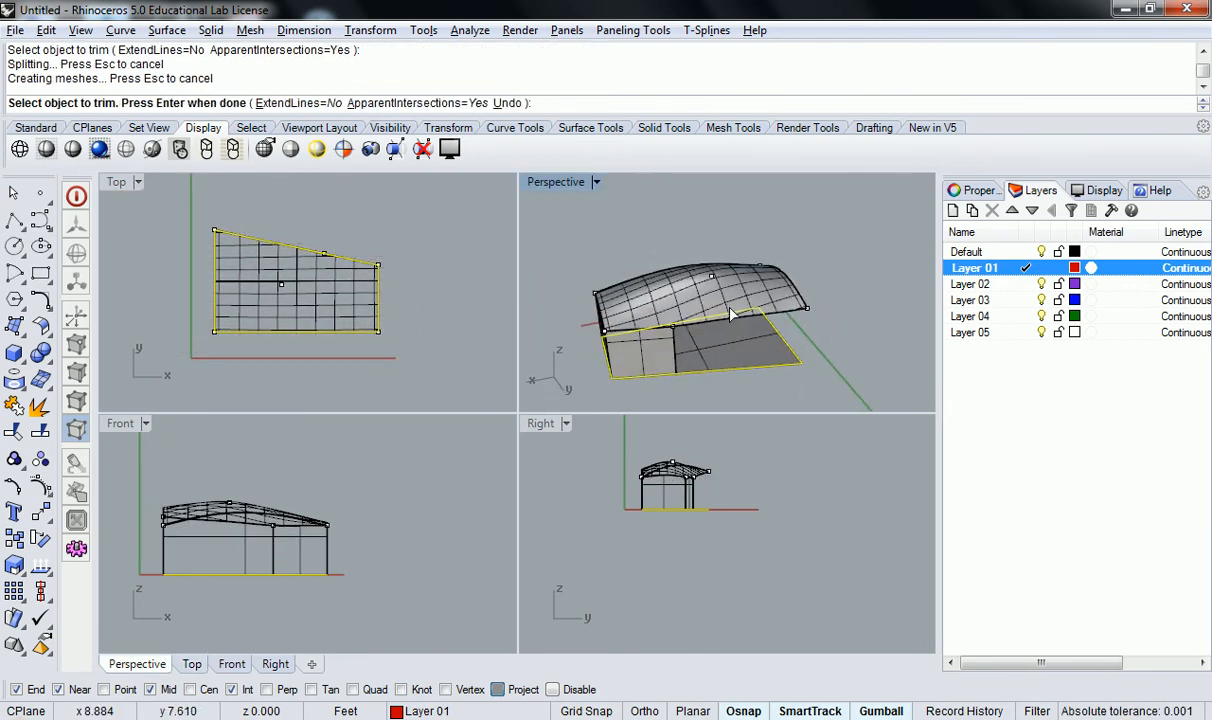
{"action": "key", "text": "Return"}
Inspect the roof cut flush with the walls, undo that trim and clear the selection
{"action": "right_click_drag", "start_coordinate": [656, 313], "coordinate": [680, 278]}
{"action": "scroll", "coordinate": [742, 270], "scroll_direction": "up", "scroll_amount": 5}
{"action": "scroll", "coordinate": [686, 280], "scroll_direction": "up", "scroll_amount": 3}
{"action": "scroll", "coordinate": [700, 280], "scroll_direction": "down", "scroll_amount": 6}
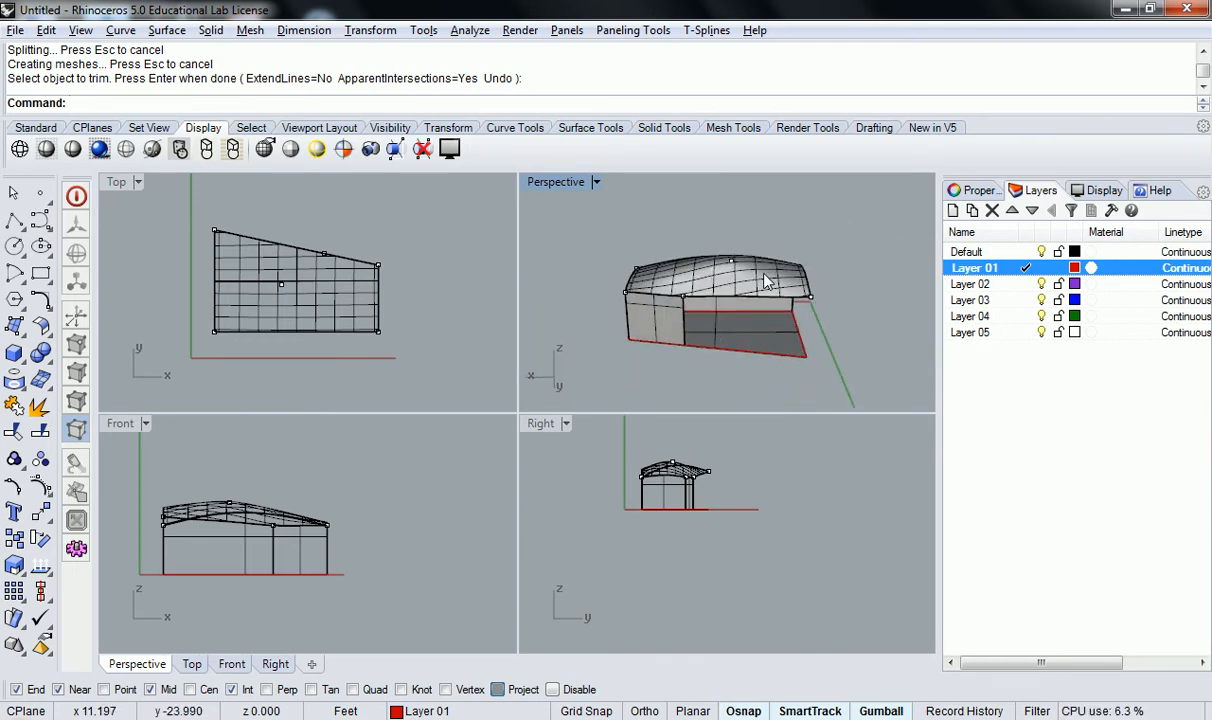
{"action": "key", "text": "ctrl+z"}
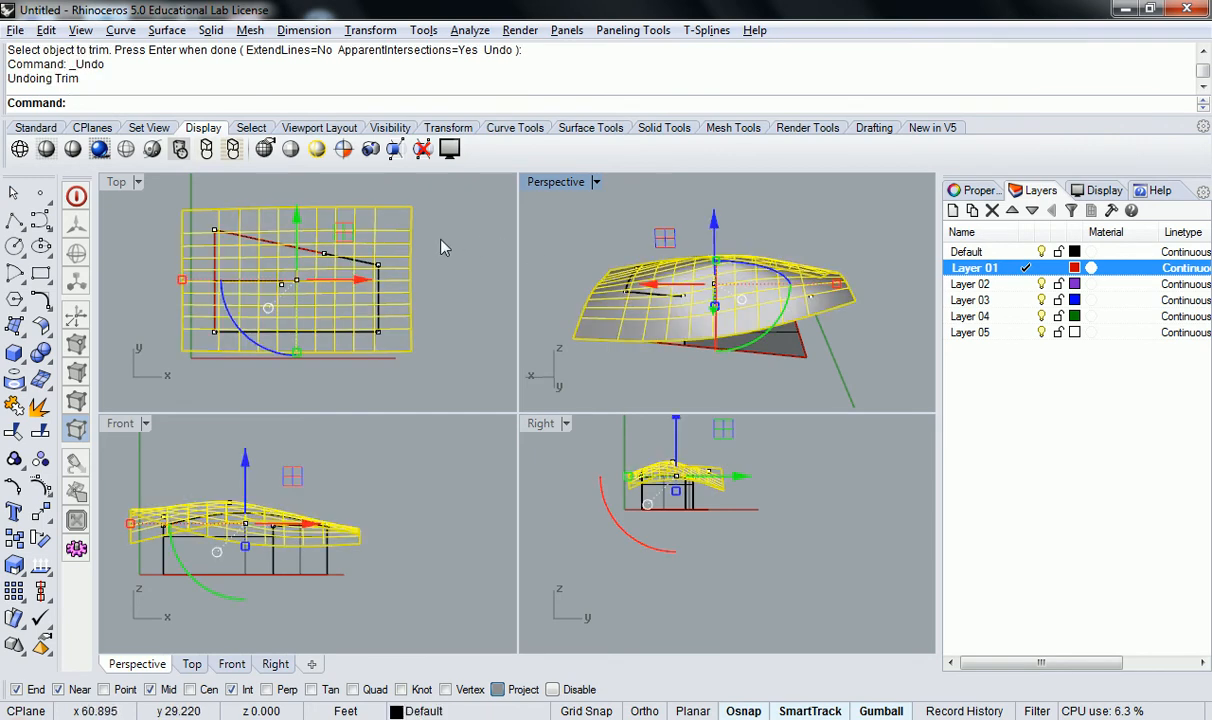
{"action": "key", "text": "Escape"}
{"action": "left_click", "coordinate": [308, 257]}
{"action": "key", "text": "Escape"}
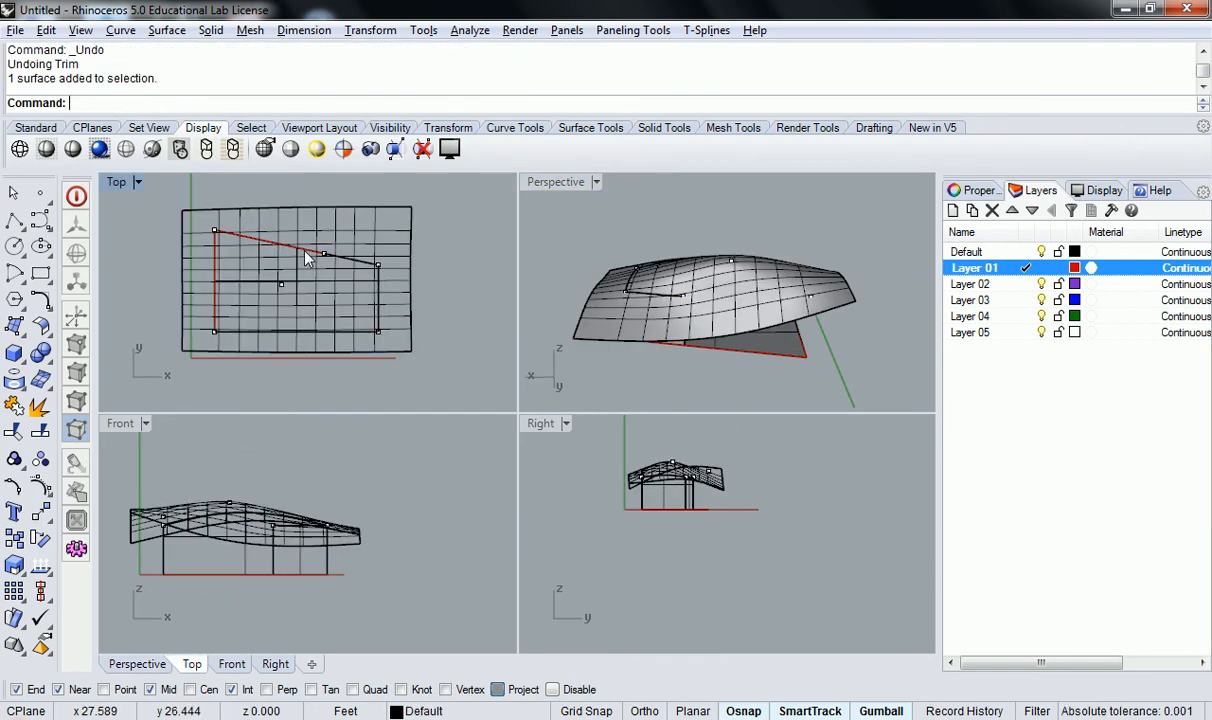
Delete the closed polyline over the floor outline and restore it with an undo
{"action": "left_click", "coordinate": [305, 253]}
{"action": "left_click", "coordinate": [358, 290]}
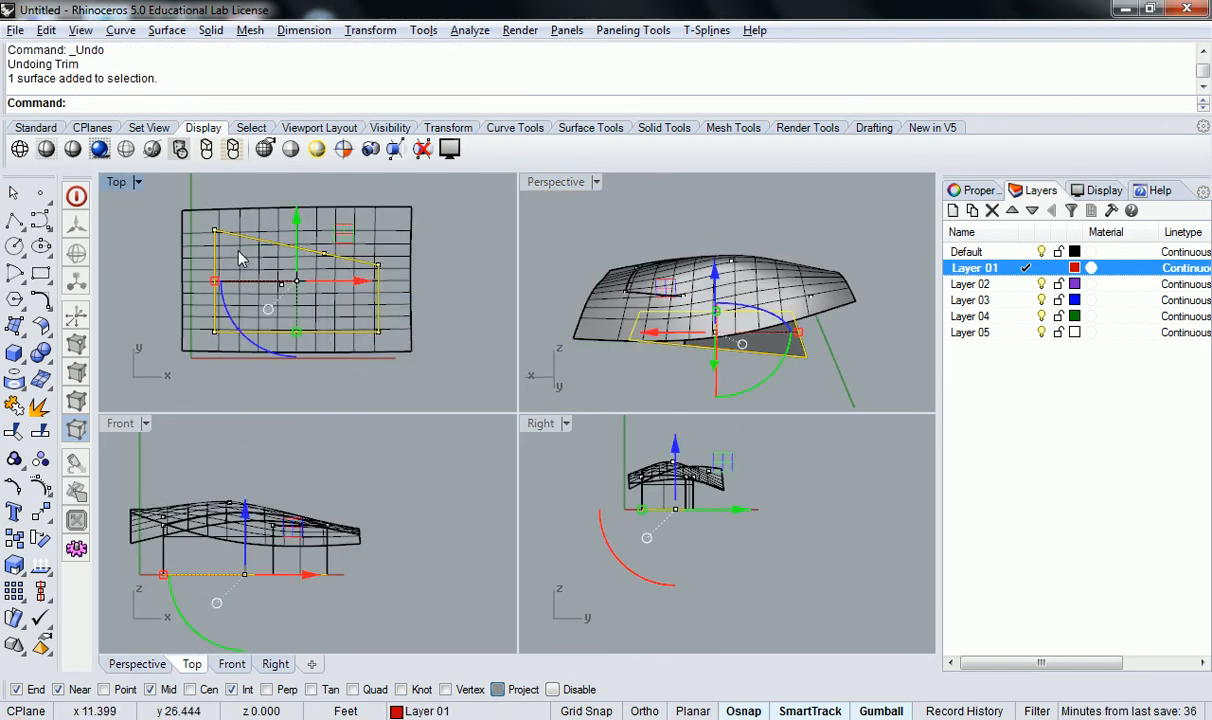
{"action": "key", "text": "Delete"}
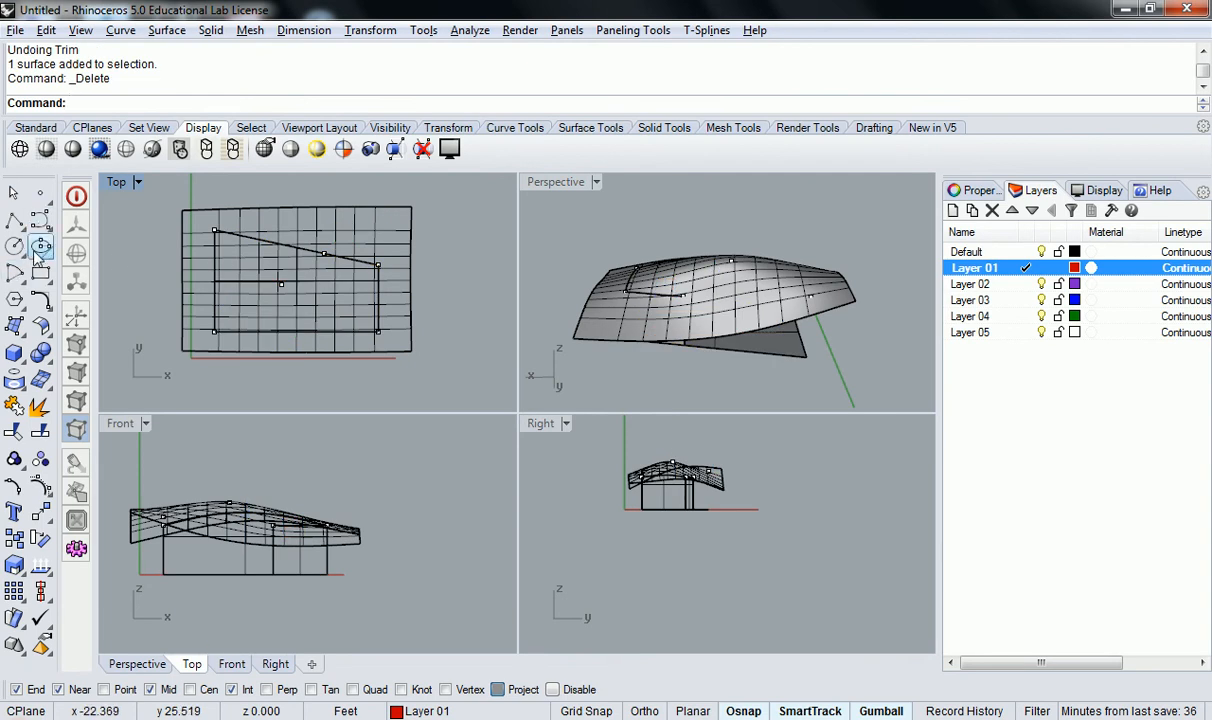
{"action": "key", "text": "ctrl+z"}
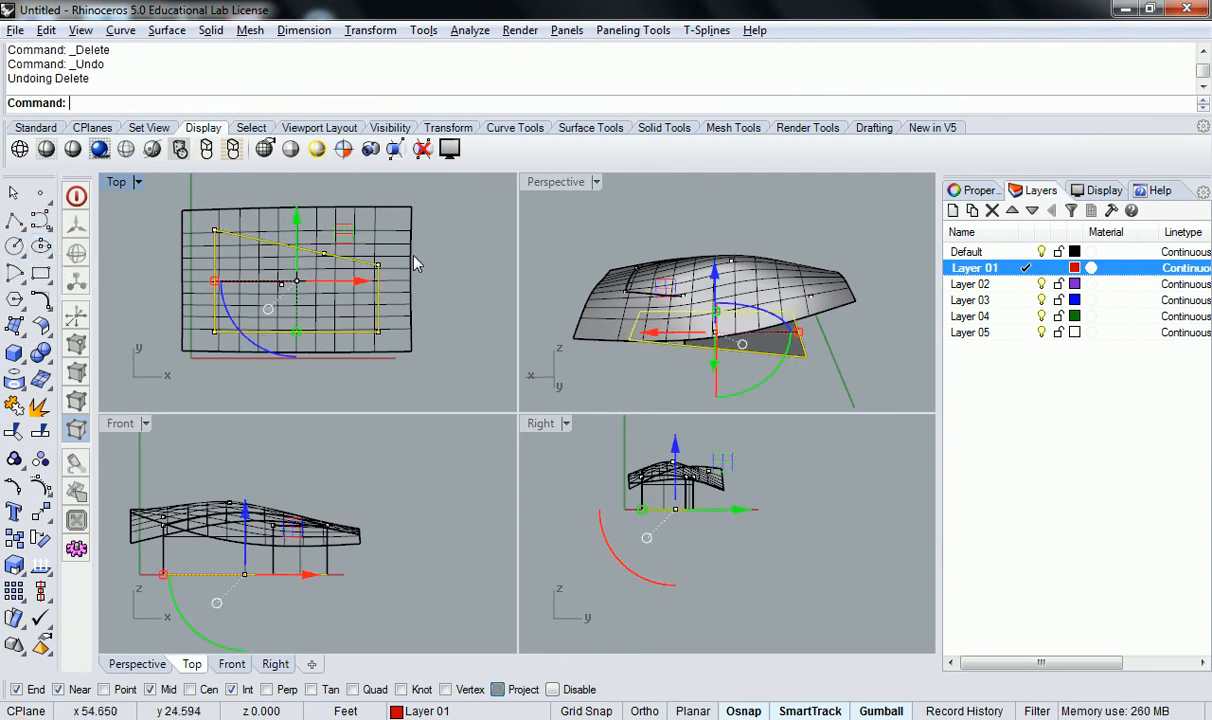
{"action": "key", "text": "Escape"}
Select all point objects with SelPt and delete them
{"action": "scroll", "coordinate": [254, 247], "scroll_direction": "up", "scroll_amount": 2}
{"action": "left_click", "coordinate": [197, 252]}
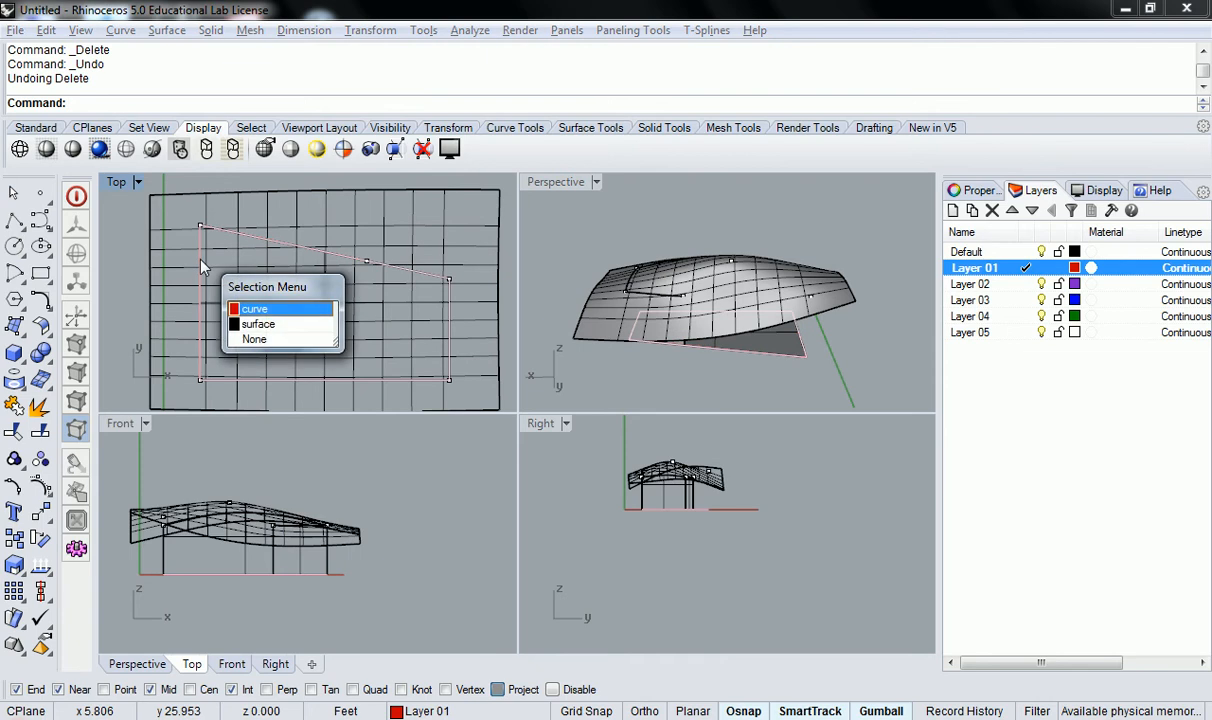
{"action": "left_click", "coordinate": [258, 310]}
{"action": "type", "text": "SelPt"}
{"action": "key", "text": "Return"}
{"action": "key", "text": "Delete"}
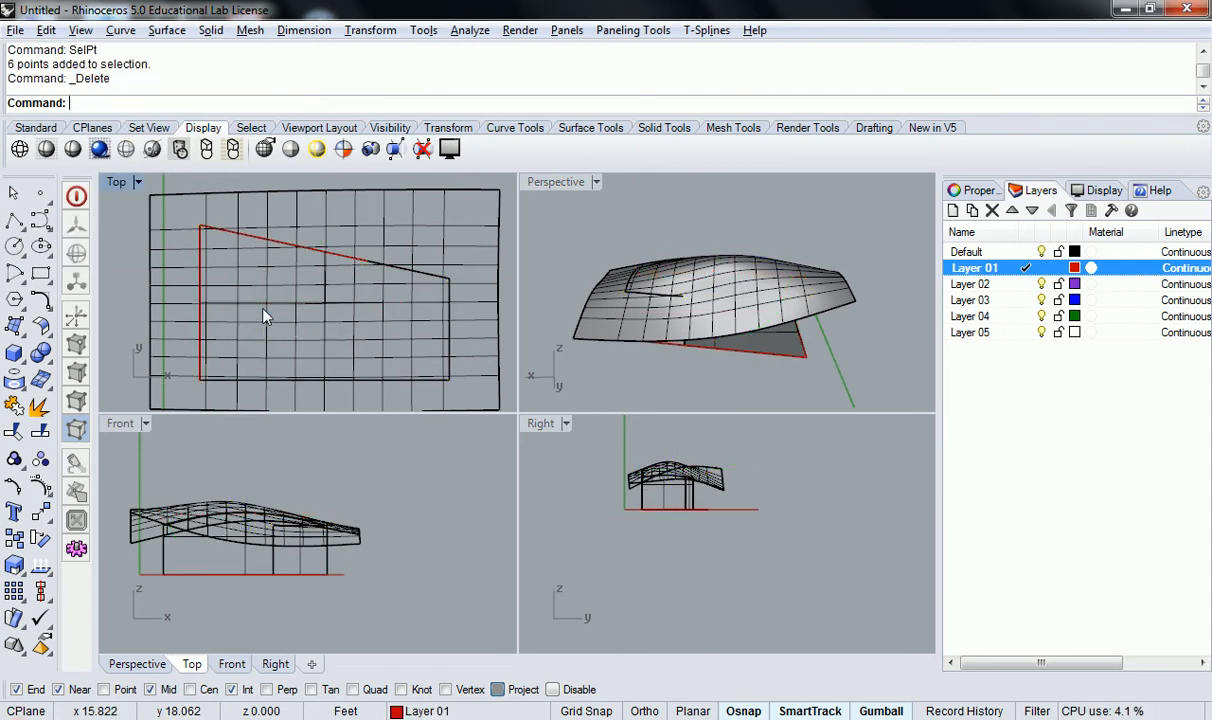
Show the polyline's edit points and move its upper-left corner in plan outward beyond the walls
{"action": "left_click", "coordinate": [255, 240]}
{"action": "left_click", "coordinate": [290, 277]}
{"action": "left_click", "coordinate": [14, 487]}
{"action": "right_click_drag", "start_coordinate": [189, 243], "coordinate": [227, 227]}
{"action": "left_click", "coordinate": [228, 240]}
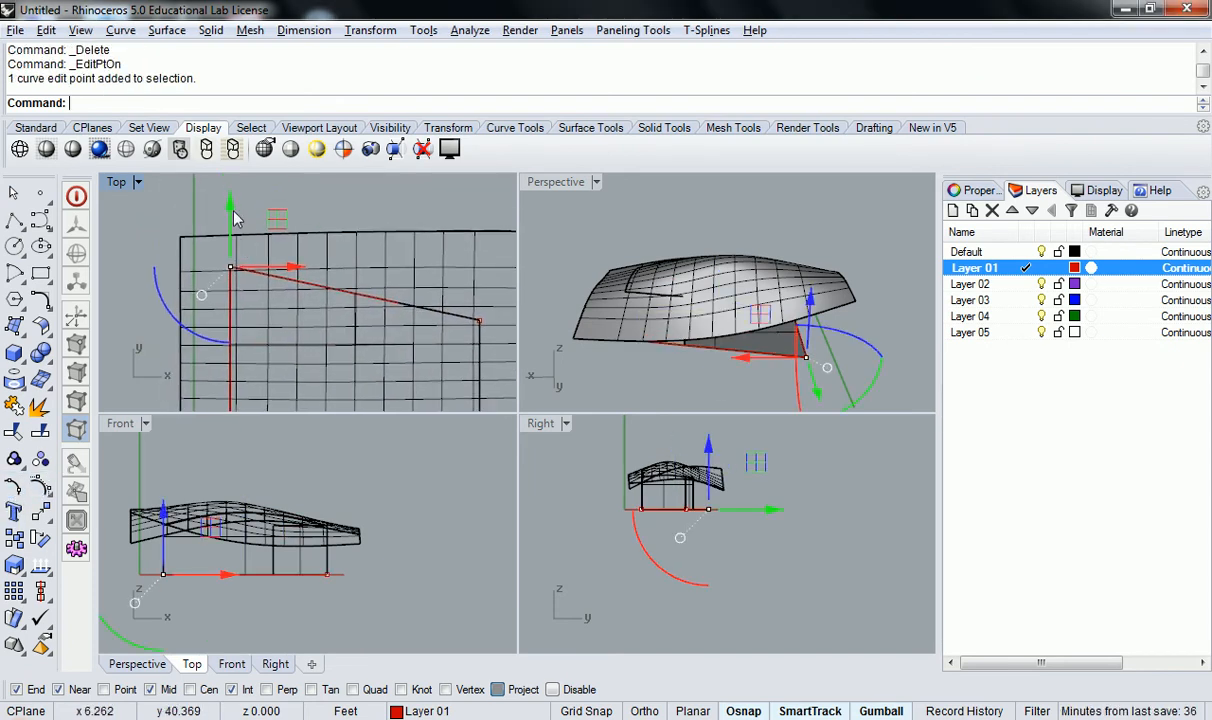
{"action": "left_click_drag", "start_coordinate": [227, 227], "coordinate": [249, 222]}
{"action": "left_click_drag", "start_coordinate": [290, 258], "coordinate": [270, 254]}
{"action": "right_click_drag", "start_coordinate": [272, 306], "coordinate": [290, 256]}
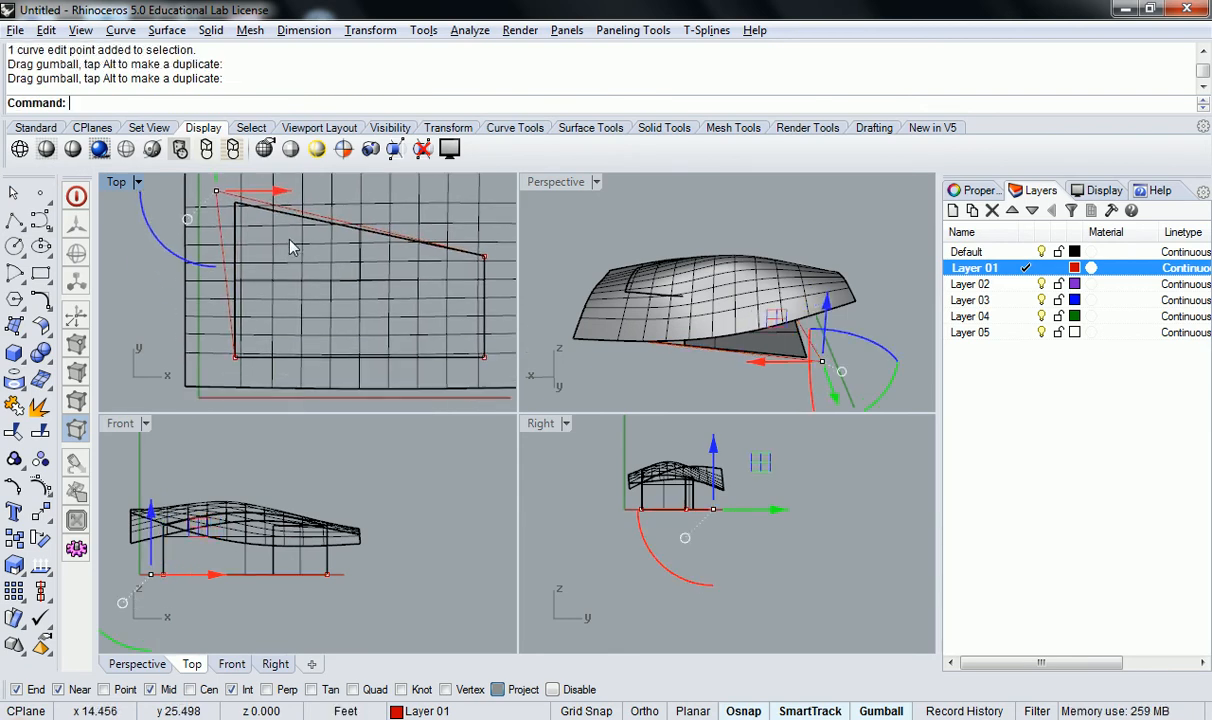
Move the polyline's two lower corners in plan outward beyond the floor outline
{"action": "left_click", "coordinate": [237, 355]}
{"action": "left_click_drag", "start_coordinate": [230, 297], "coordinate": [230, 318]}
{"action": "left_click_drag", "start_coordinate": [297, 384], "coordinate": [280, 385]}
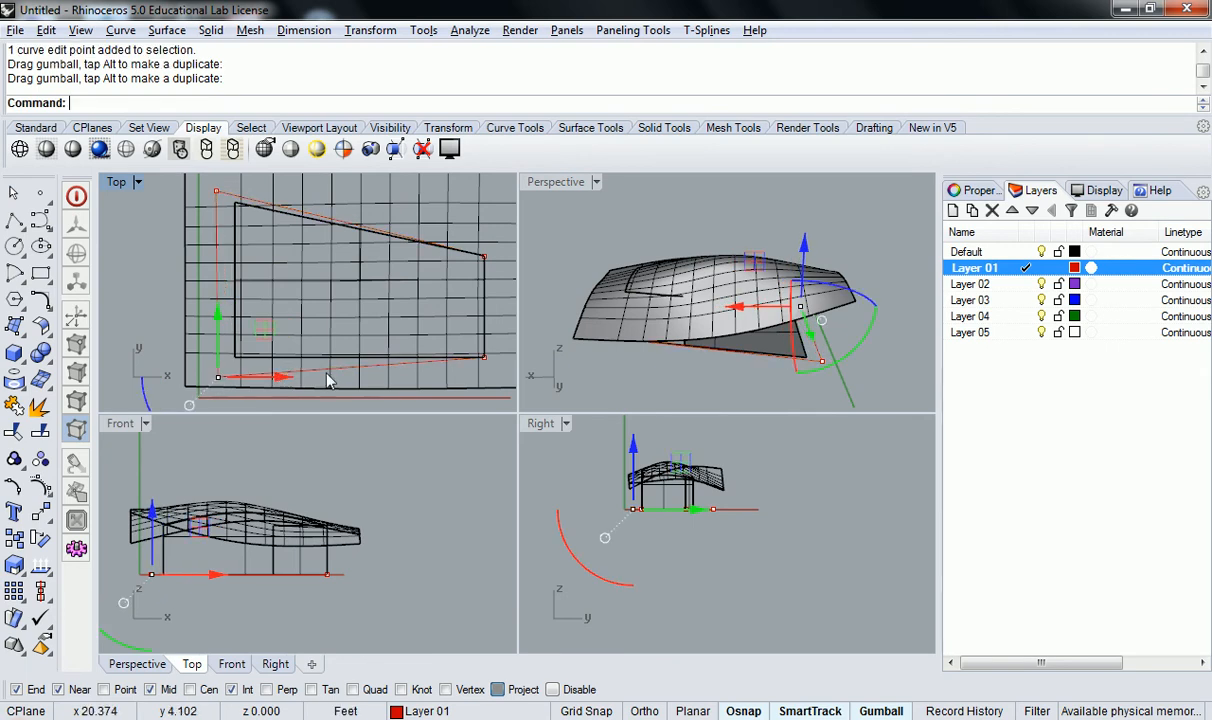
{"action": "right_click_drag", "start_coordinate": [440, 345], "coordinate": [355, 345]}
{"action": "left_click", "coordinate": [401, 358]}
{"action": "left_click_drag", "start_coordinate": [446, 360], "coordinate": [474, 361]}
{"action": "mouse_move", "coordinate": [441, 311]}
{"action": "left_mouse_down"}
{"action": "mouse_move", "coordinate": [436, 324]}
{"action": "mouse_move", "coordinate": [430, 312]}
{"action": "left_mouse_up"}
{"action": "left_click", "coordinate": [406, 249]}
{"action": "left_click_drag", "start_coordinate": [406, 249], "coordinate": [412, 265]}
{"action": "key", "text": "ctrl+z"}
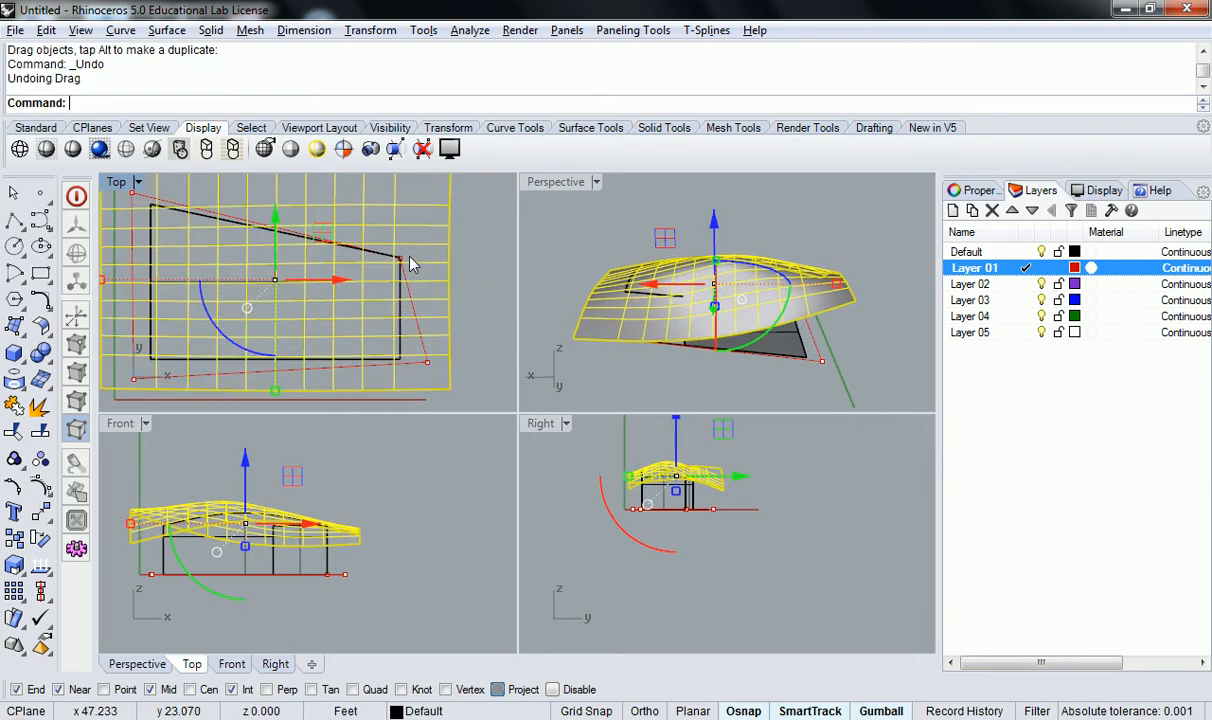
Move the polyline's upper-right corner up in plan, level with its upper-left corner, and hide the edit points
{"action": "left_click", "coordinate": [392, 243]}
{"action": "left_click", "coordinate": [400, 257]}
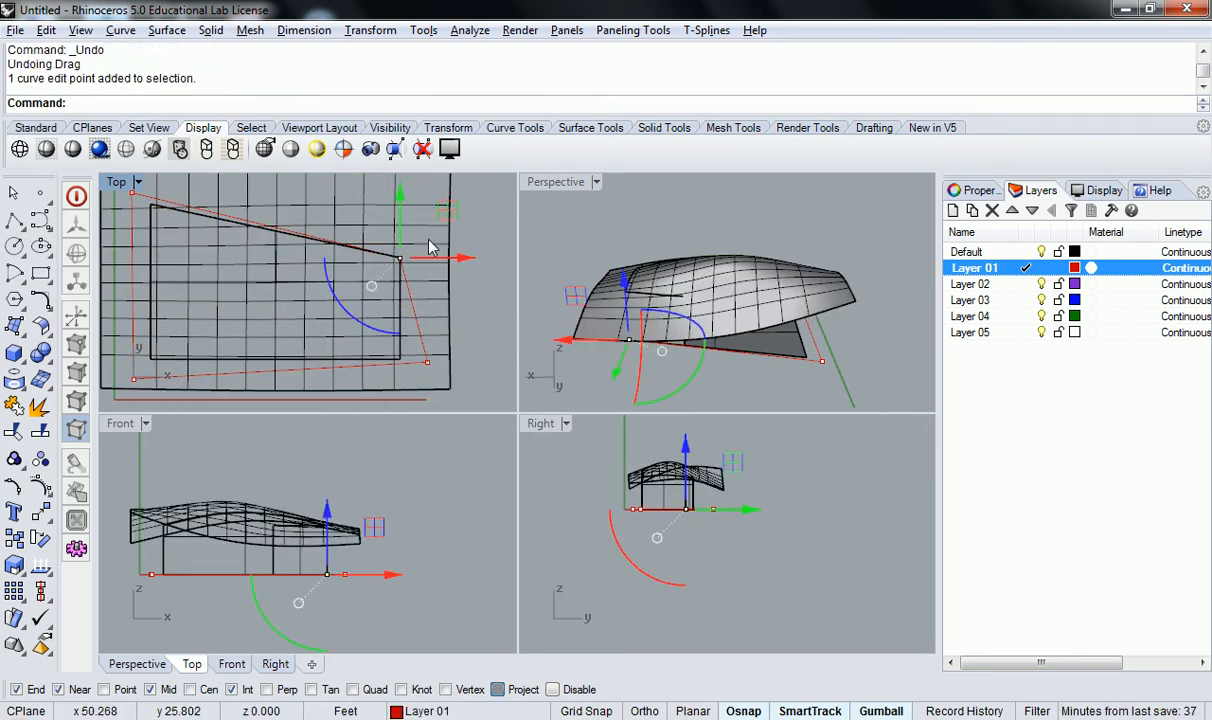
{"action": "right_click_drag", "start_coordinate": [419, 252], "coordinate": [418, 273]}
{"action": "left_click_drag", "start_coordinate": [400, 252], "coordinate": [399, 185]}
{"action": "scroll", "coordinate": [470, 260], "scroll_direction": "down", "scroll_amount": 4}
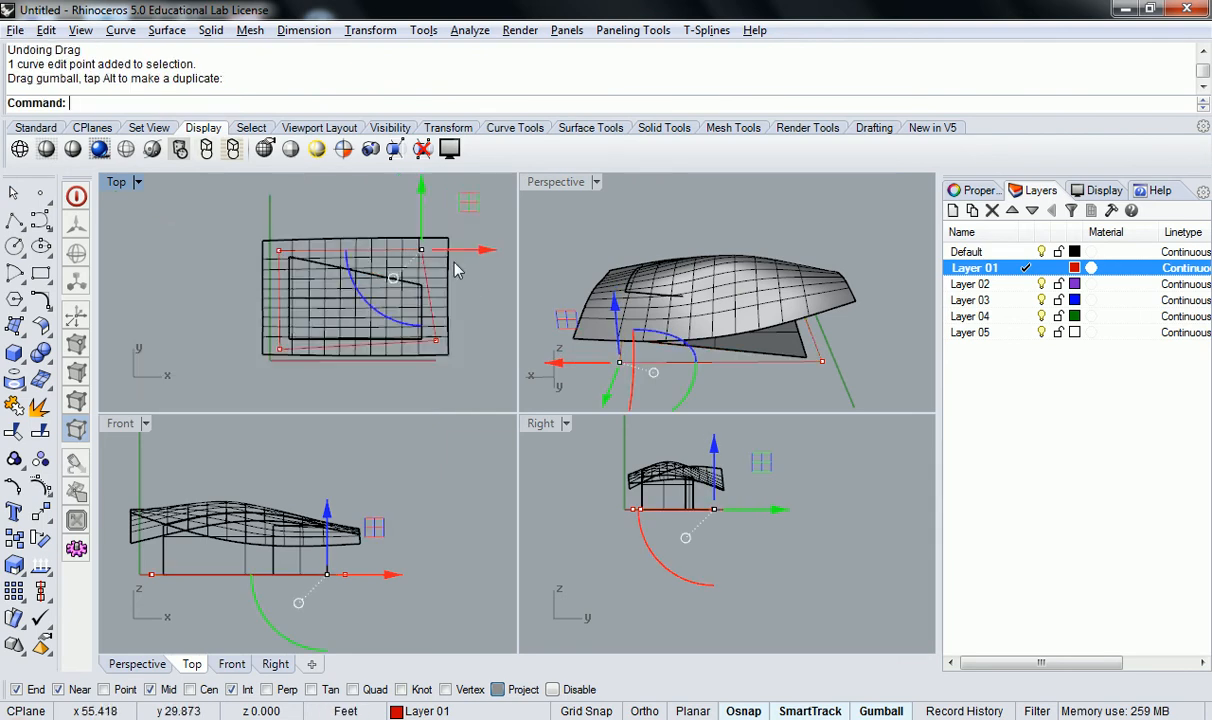
{"action": "key", "text": "Escape"}
Trim off the roof outside the enlarged polyline, using the polyline as the cutting object
{"action": "type", "text": "rim"}
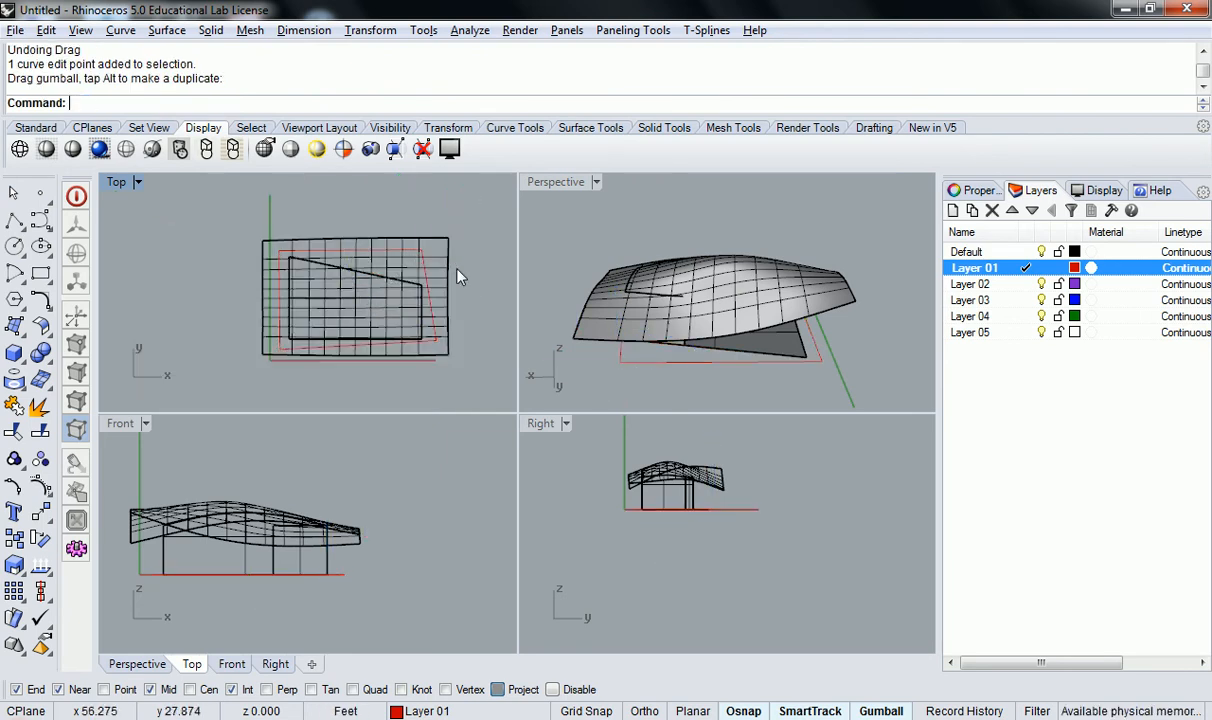
{"action": "key", "text": "Return"}
{"action": "scroll", "coordinate": [457, 276], "scroll_direction": "up", "scroll_amount": 3}
{"action": "left_click", "coordinate": [400, 258]}
{"action": "key", "text": "Return"}
{"action": "left_click", "coordinate": [435, 253]}
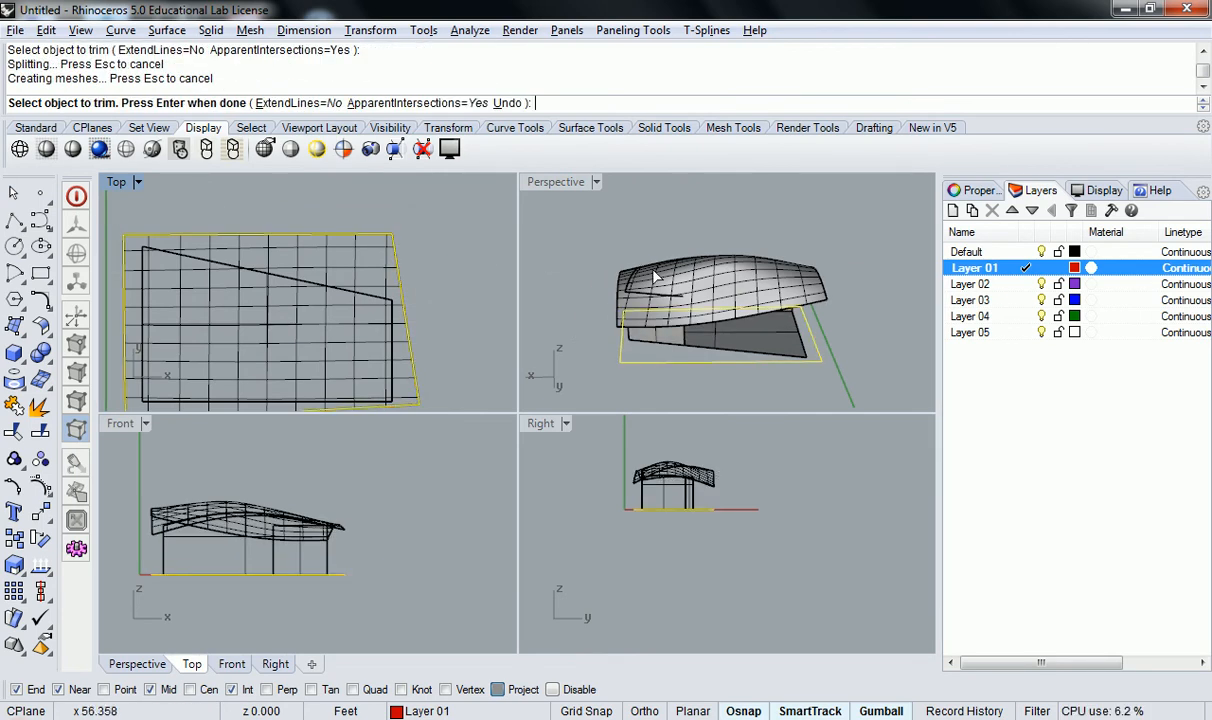
{"action": "key", "text": "Return"}
Examine the trimmed roof and its overhang around the walls from several angles in an enlarged Perspective view
{"action": "right_click_drag", "start_coordinate": [751, 291], "coordinate": [830, 295]}
{"action": "scroll", "coordinate": [706, 266], "scroll_direction": "up", "scroll_amount": 6}
{"action": "scroll", "coordinate": [304, 232], "scroll_direction": "up", "scroll_amount": 3}
{"action": "scroll", "coordinate": [306, 232], "scroll_direction": "down", "scroll_amount": 5}
{"action": "right_click_drag", "start_coordinate": [600, 262], "coordinate": [846, 292]}
{"action": "double_click", "coordinate": [555, 181]}
{"action": "right_click_drag", "start_coordinate": [590, 213], "coordinate": [548, 338]}
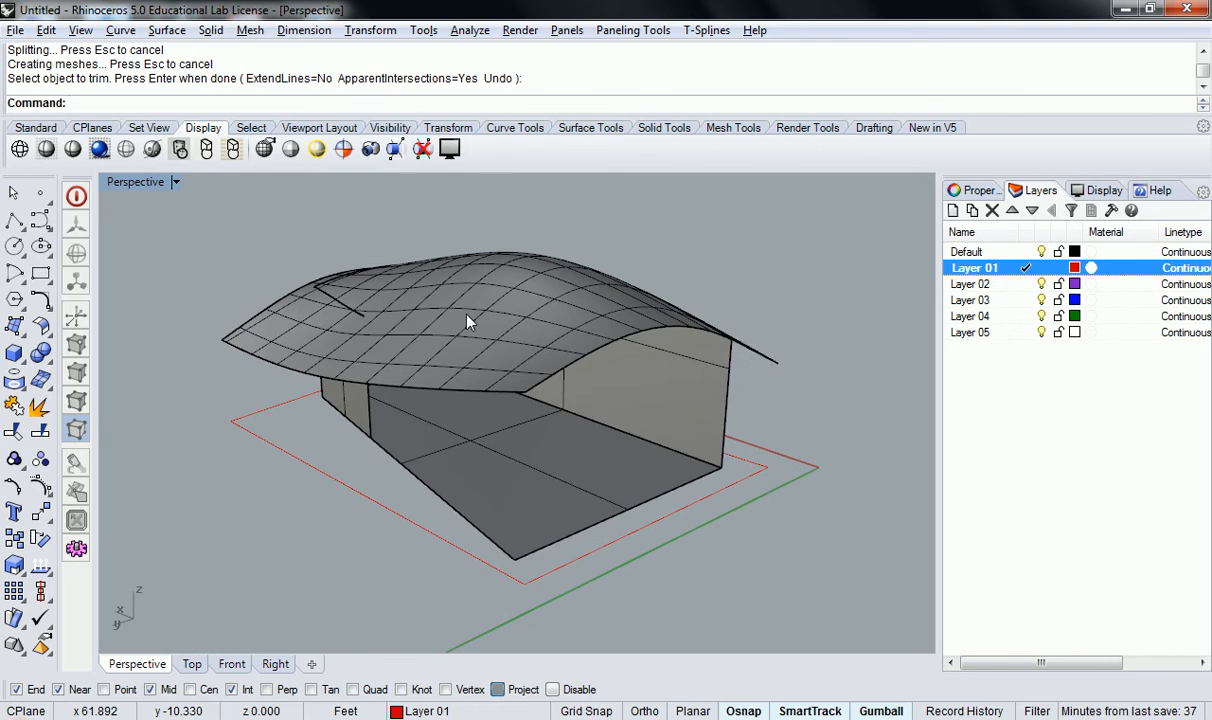
{"action": "right_click_drag", "start_coordinate": [360, 255], "coordinate": [476, 360]}
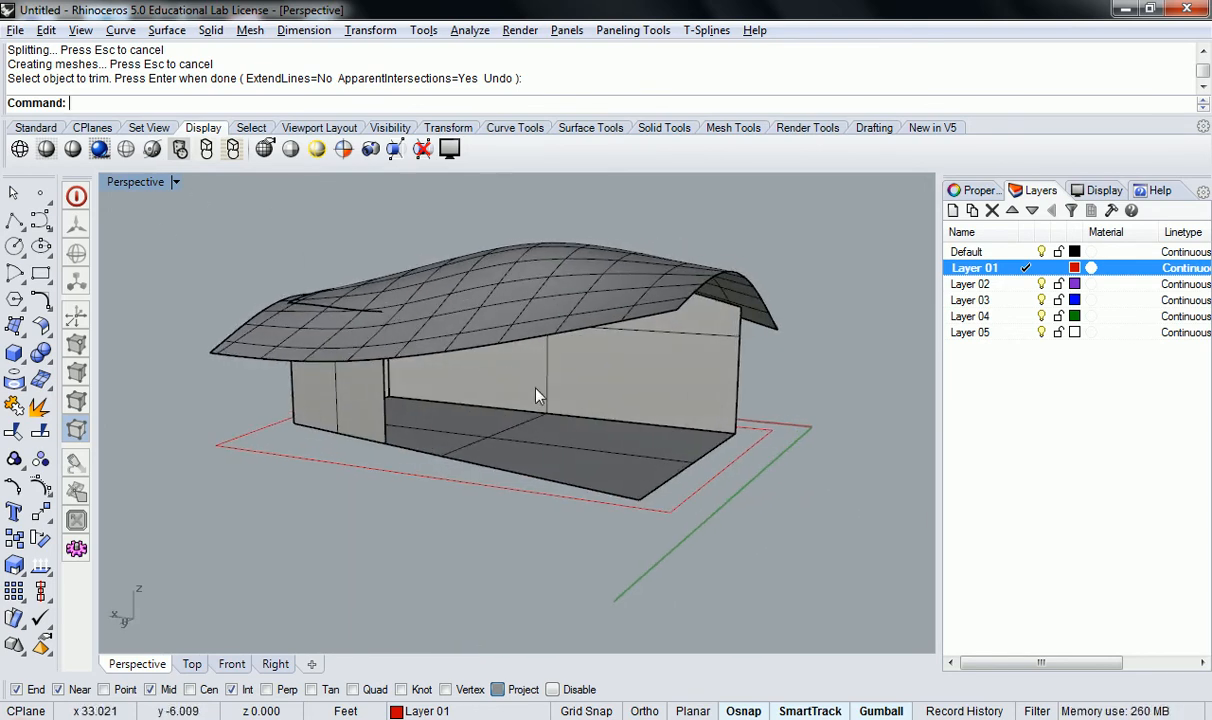
Extrude the short wall's free vertical edge with ExtrudeCrv, setting the direction from its base to the open floor corner
{"action": "left_click", "coordinate": [383, 400]}
{"action": "right_click_drag", "start_coordinate": [339, 430], "coordinate": [482, 406]}
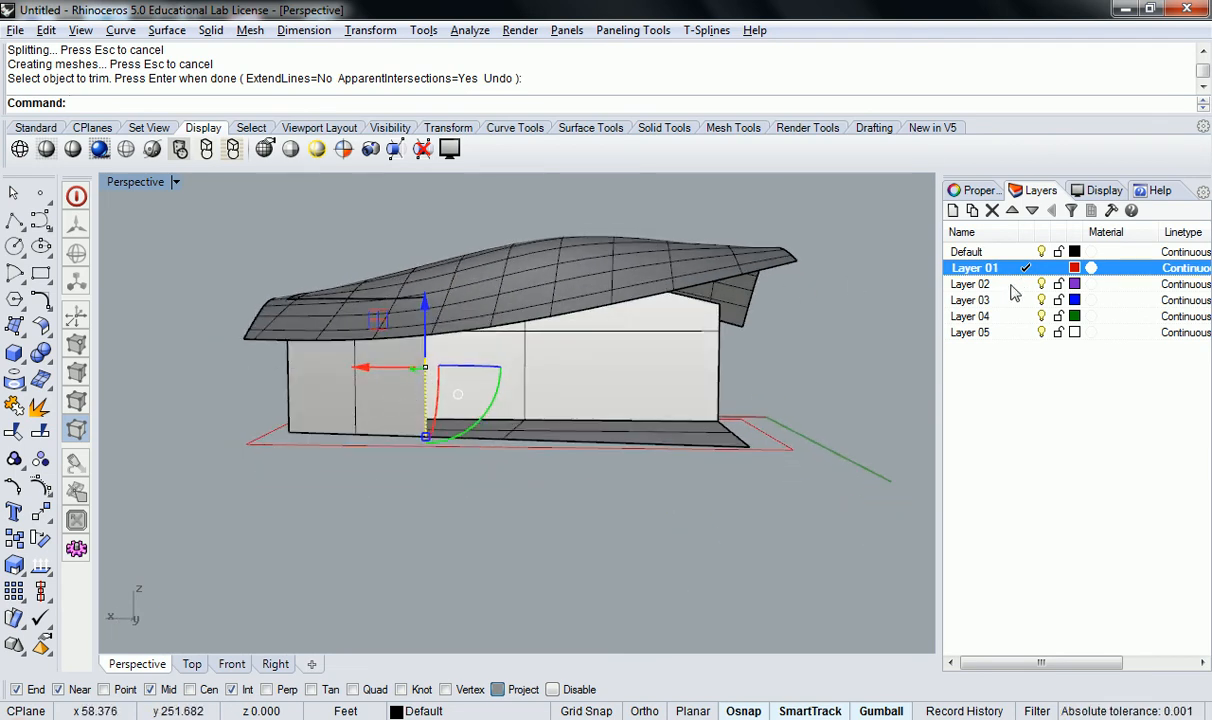
{"action": "key", "text": "Return"}
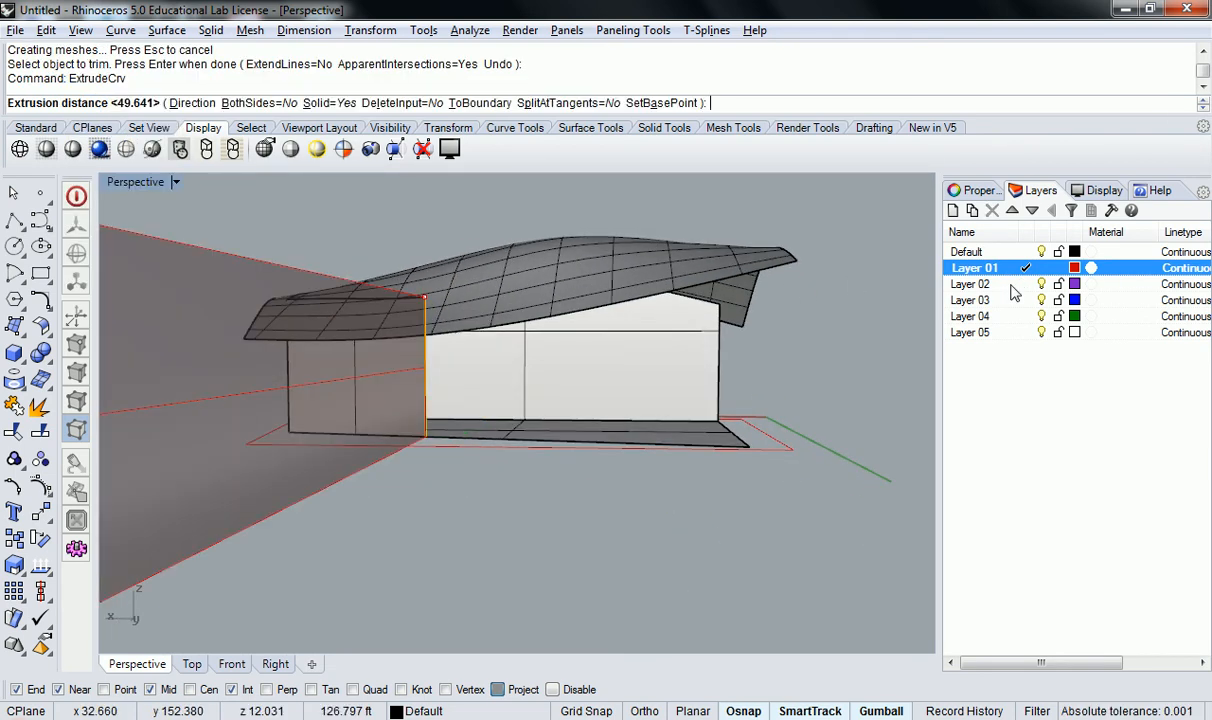
{"action": "left_click", "coordinate": [192, 103]}
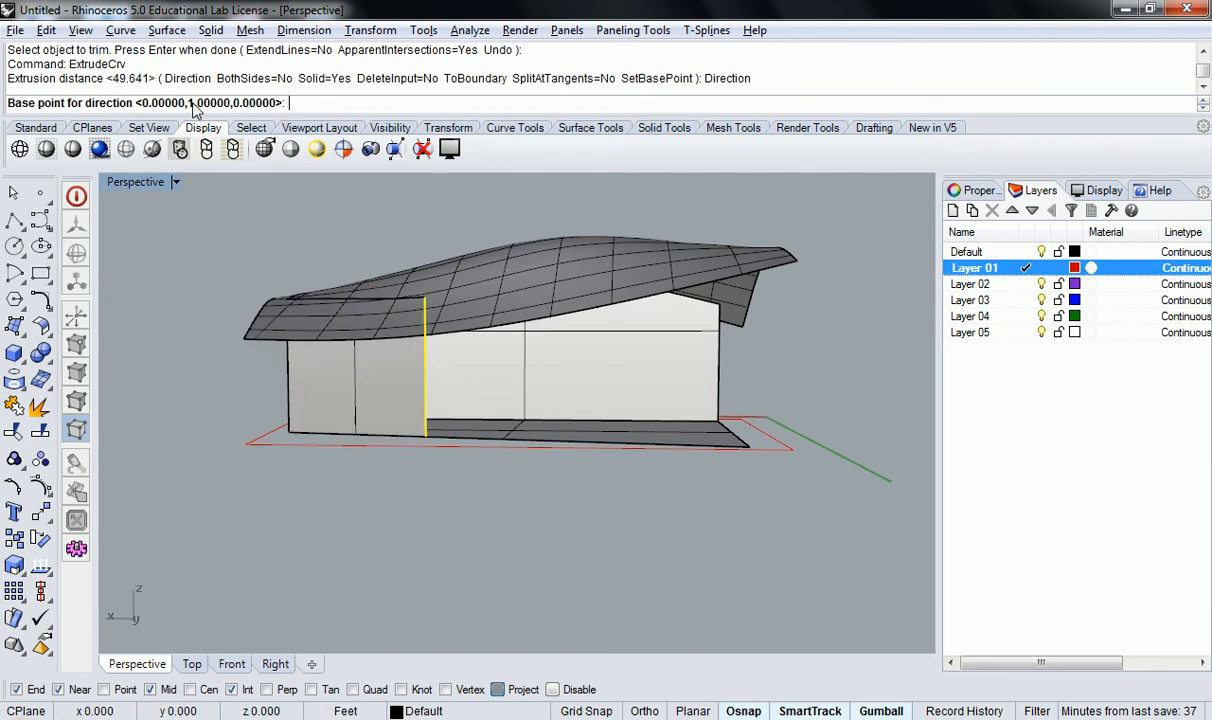
{"action": "left_click", "coordinate": [426, 436]}
{"action": "left_click", "coordinate": [748, 440]}
{"action": "left_click", "coordinate": [865, 433]}
{"action": "key", "text": "Escape"}
Delete the extruded wall surface on the open side of the building
{"action": "right_click_drag", "start_coordinate": [815, 295], "coordinate": [745, 350]}
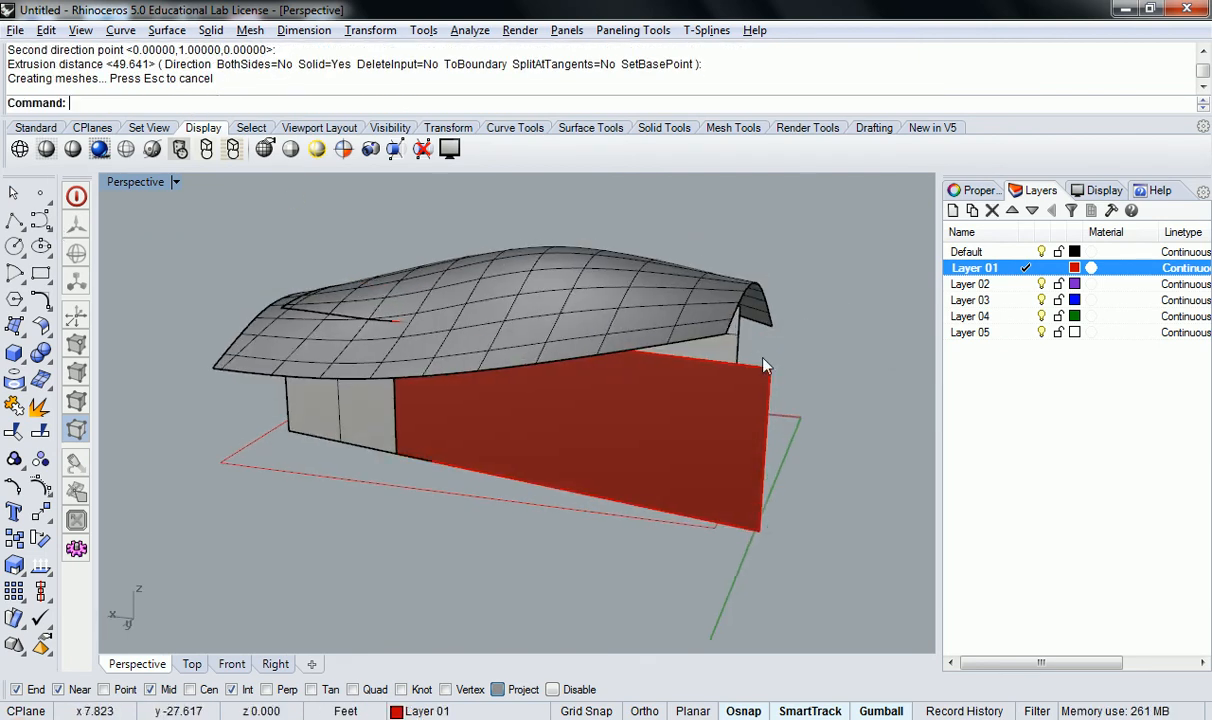
{"action": "left_click", "coordinate": [582, 338], "text": "ctrl+shift"}
{"action": "left_click_drag", "start_coordinate": [560, 290], "coordinate": [565, 225]}
{"action": "right_click_drag", "start_coordinate": [565, 225], "coordinate": [701, 383]}
{"action": "right_click_drag", "start_coordinate": [779, 420], "coordinate": [371, 425]}
{"action": "left_click", "coordinate": [348, 432]}
{"action": "key", "text": "Delete"}
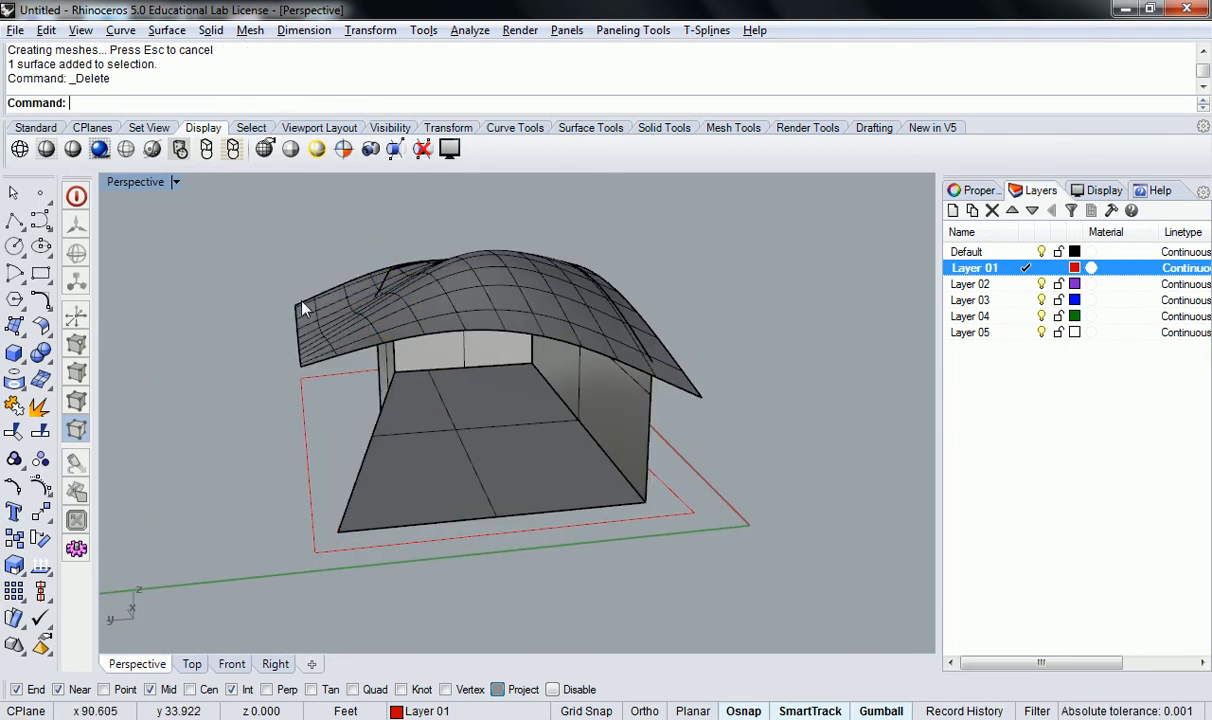
Return to the four-viewport layout and undo the edits back through the polyline and the trimming of the walls
{"action": "double_click", "coordinate": [140, 182]}
{"action": "left_click", "coordinate": [277, 283]}
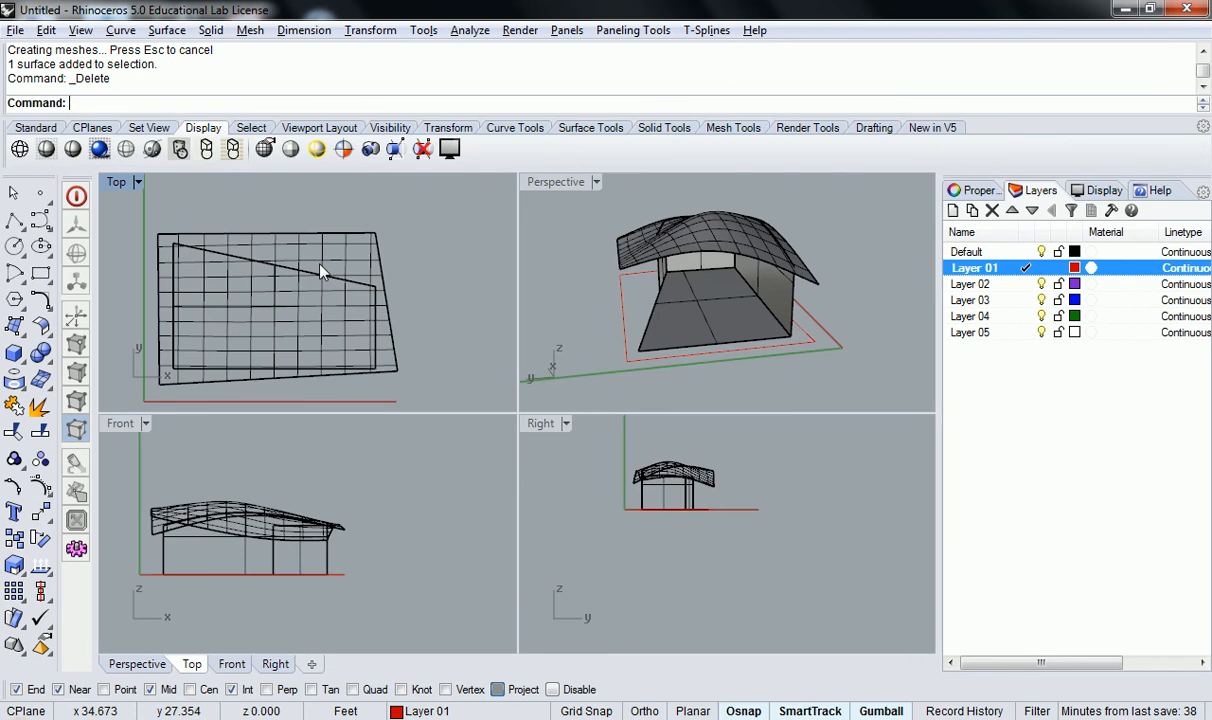
{"action": "key", "text": "ctrl+z"}
{"action": "key", "text": "ctrl+z"}
{"action": "key", "text": "ctrl+z"}
{"action": "key", "text": "ctrl+z"}
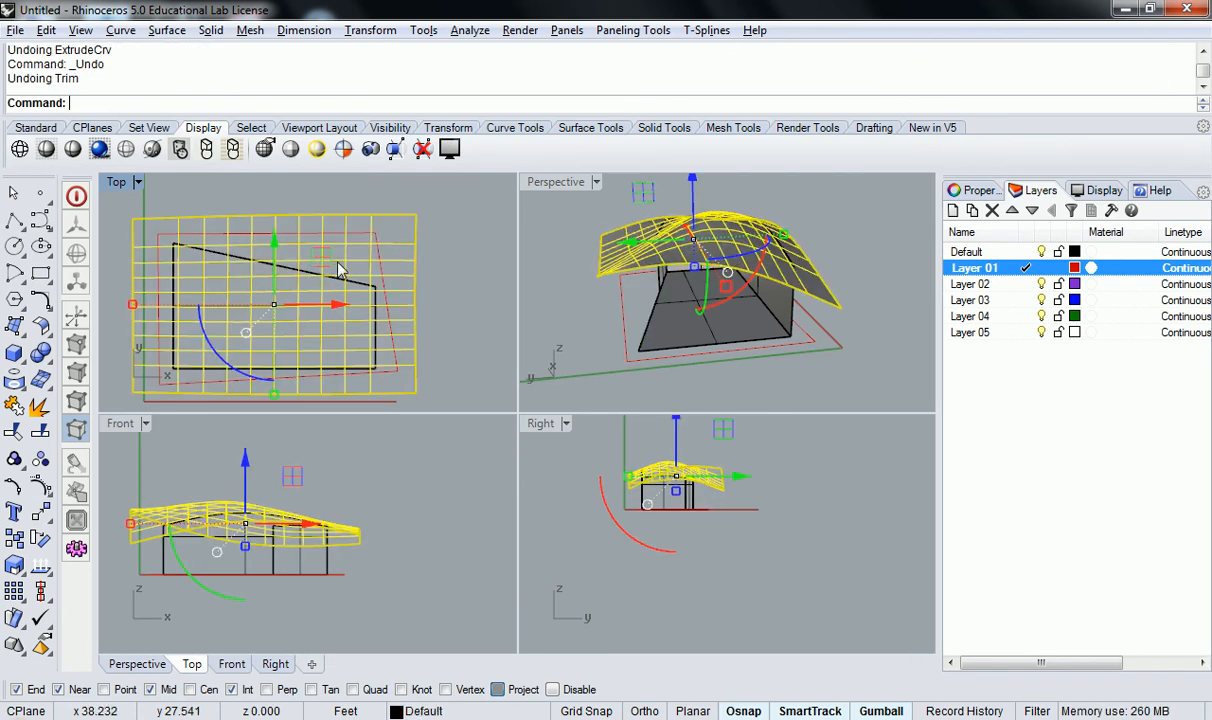
{"action": "key", "text": "ctrl+z"}
{"action": "key", "text": "ctrl+z"}
{"action": "key", "text": "ctrl+z"}
{"action": "key", "text": "ctrl+z"}
{"action": "key", "text": "ctrl+z"}
{"action": "key", "text": "ctrl+z"}
{"action": "key", "text": "ctrl+z"}
{"action": "key", "text": "ctrl+z"}
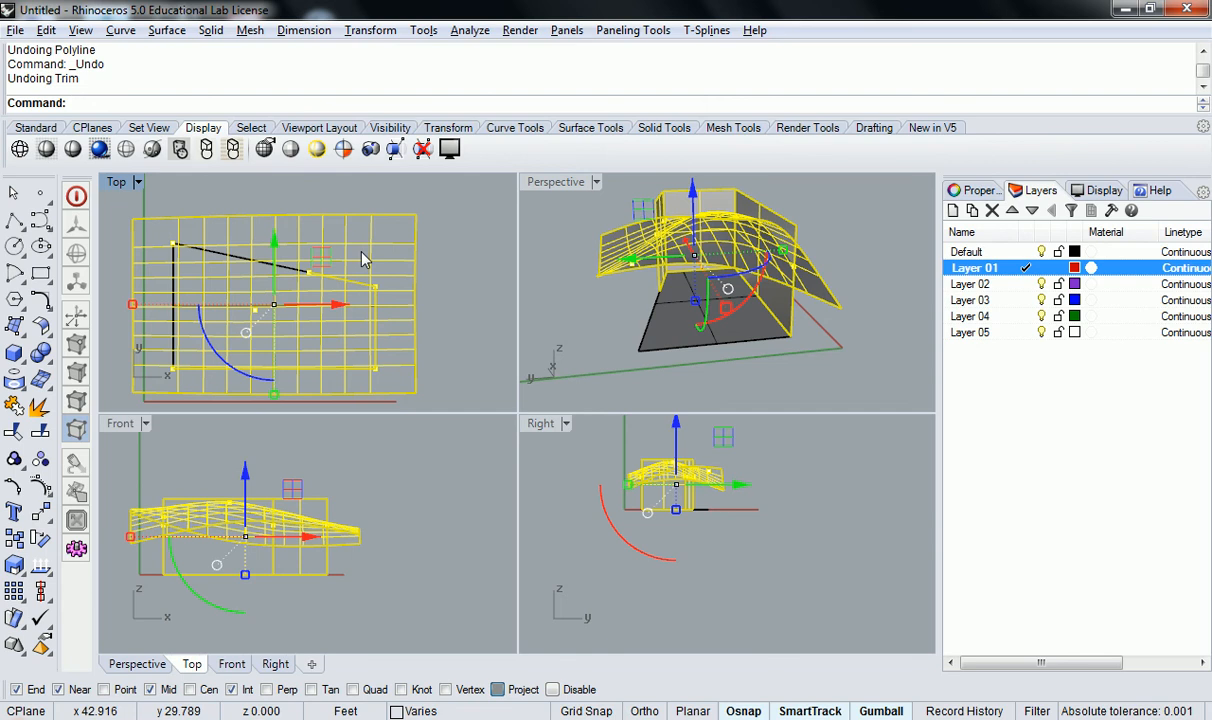
Redo the trimming of the walls and inspect the roof overhang in an enlarged Perspective view before returning to four viewports
{"action": "key", "text": "ctrl+y"}
{"action": "key", "text": "Escape"}
{"action": "right_click_drag", "start_coordinate": [806, 226], "coordinate": [720, 278]}
{"action": "double_click", "coordinate": [548, 182]}
{"action": "right_click_drag", "start_coordinate": [560, 185], "coordinate": [557, 291], "text": "shift"}
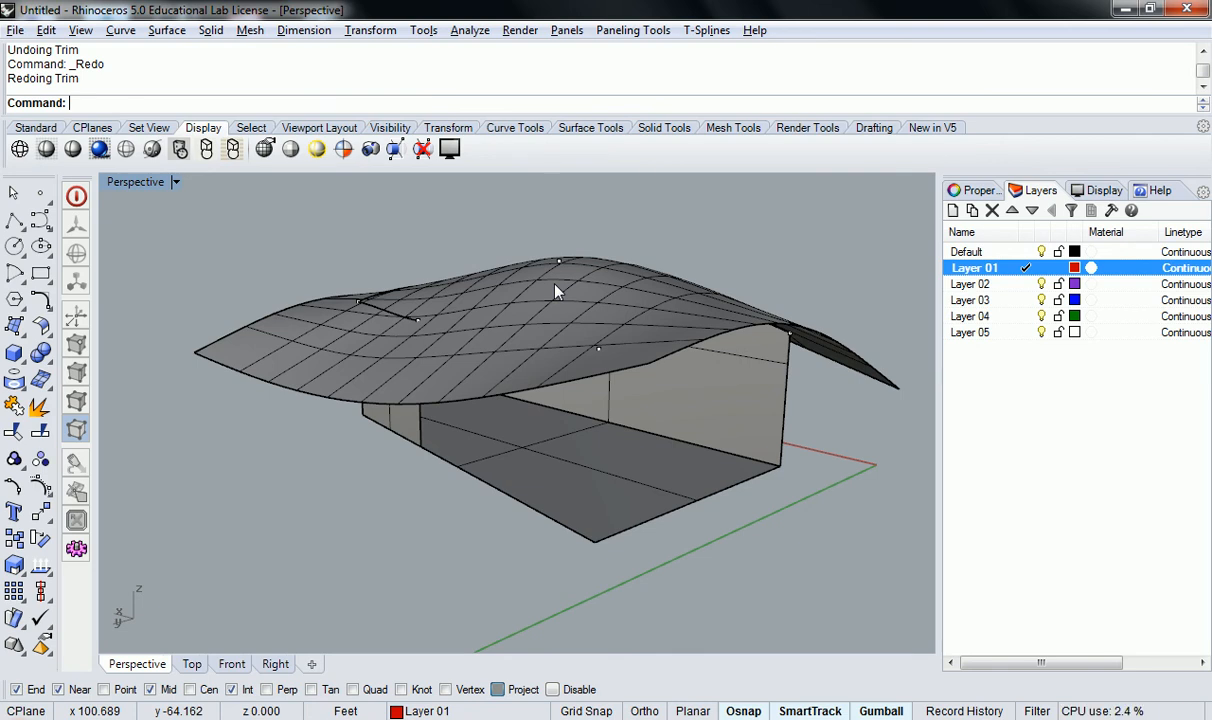
{"action": "double_click", "coordinate": [140, 181]}
{"action": "left_click", "coordinate": [333, 270]}
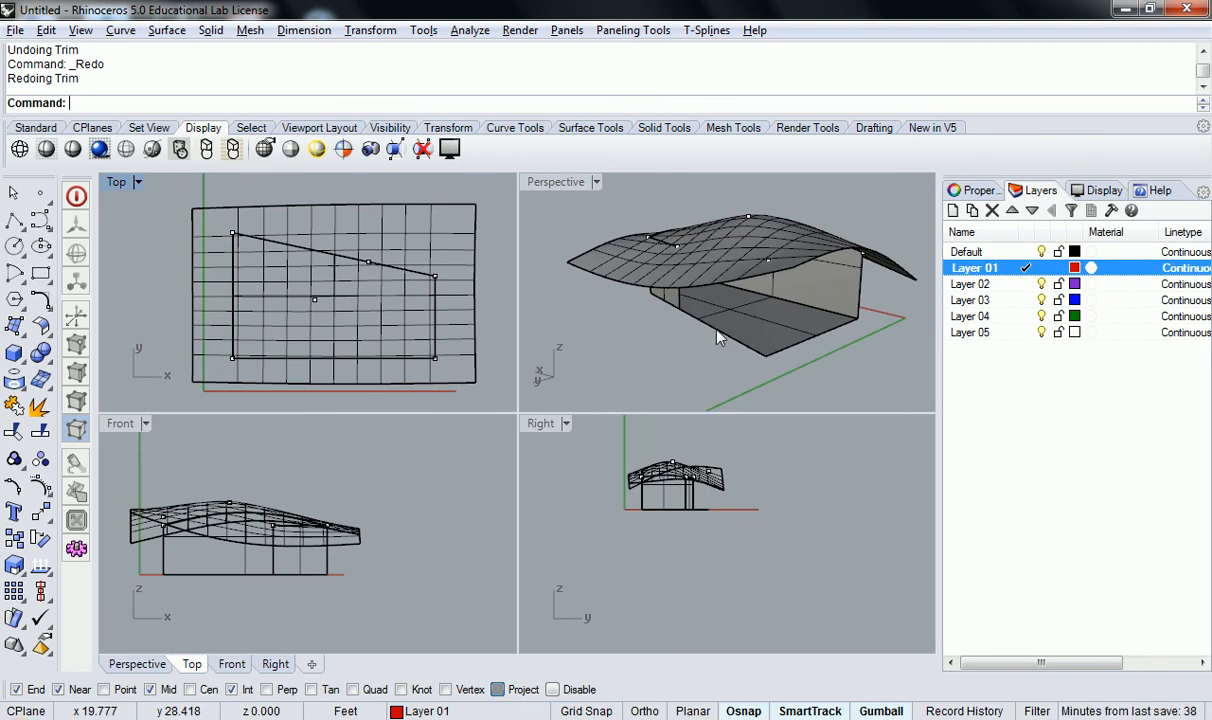
Redo the polyline around the open side of the building and clear the selection
{"action": "right_click_drag", "start_coordinate": [712, 330], "coordinate": [714, 325]}
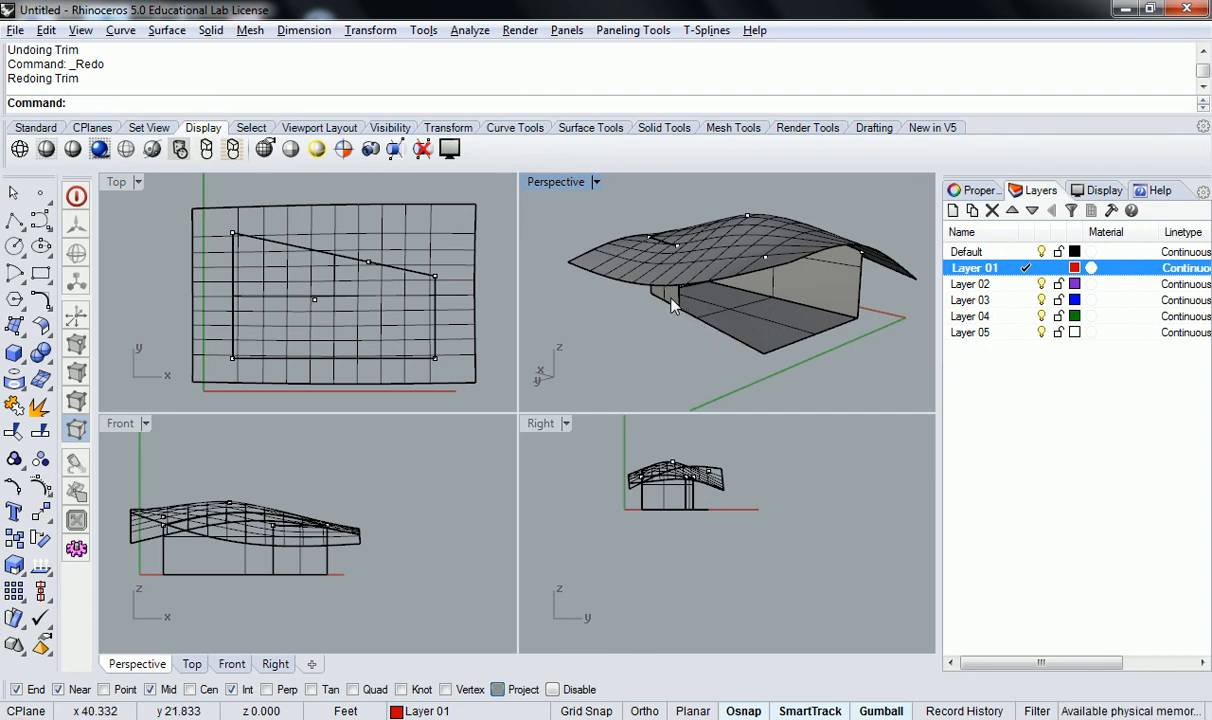
{"action": "scroll", "coordinate": [678, 311], "scroll_direction": "up", "scroll_amount": 1}
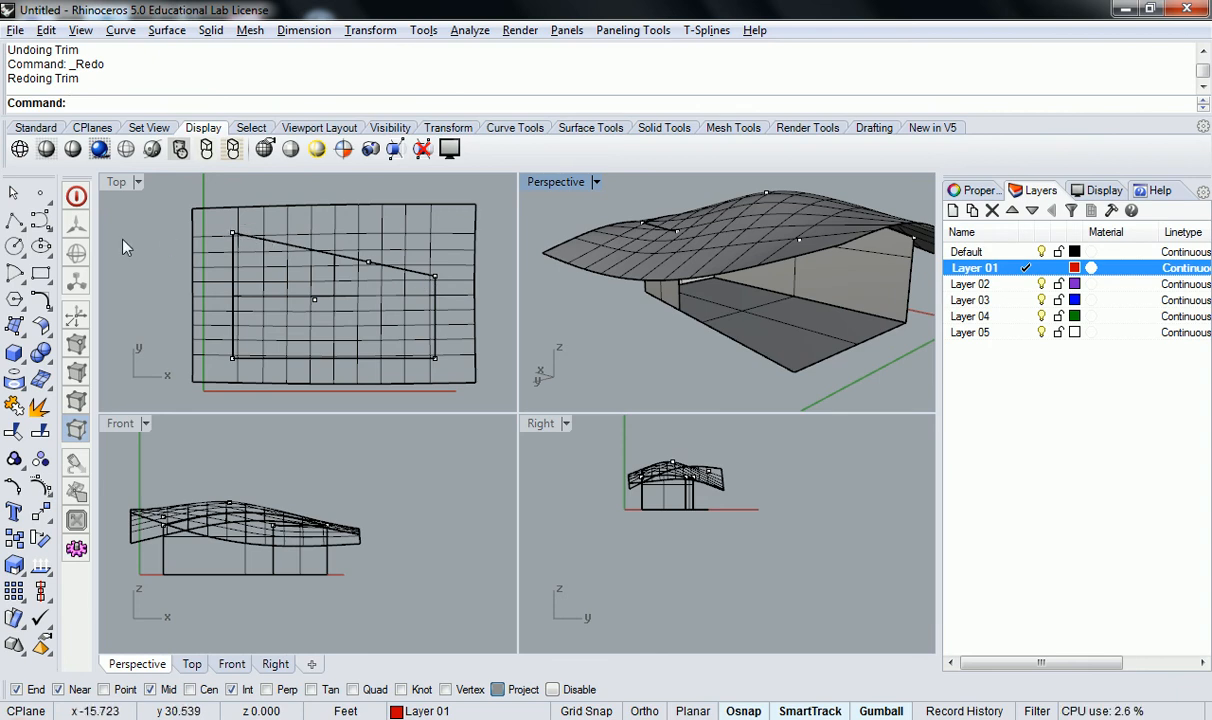
{"action": "scroll", "coordinate": [696, 305], "scroll_direction": "up", "scroll_amount": 3}
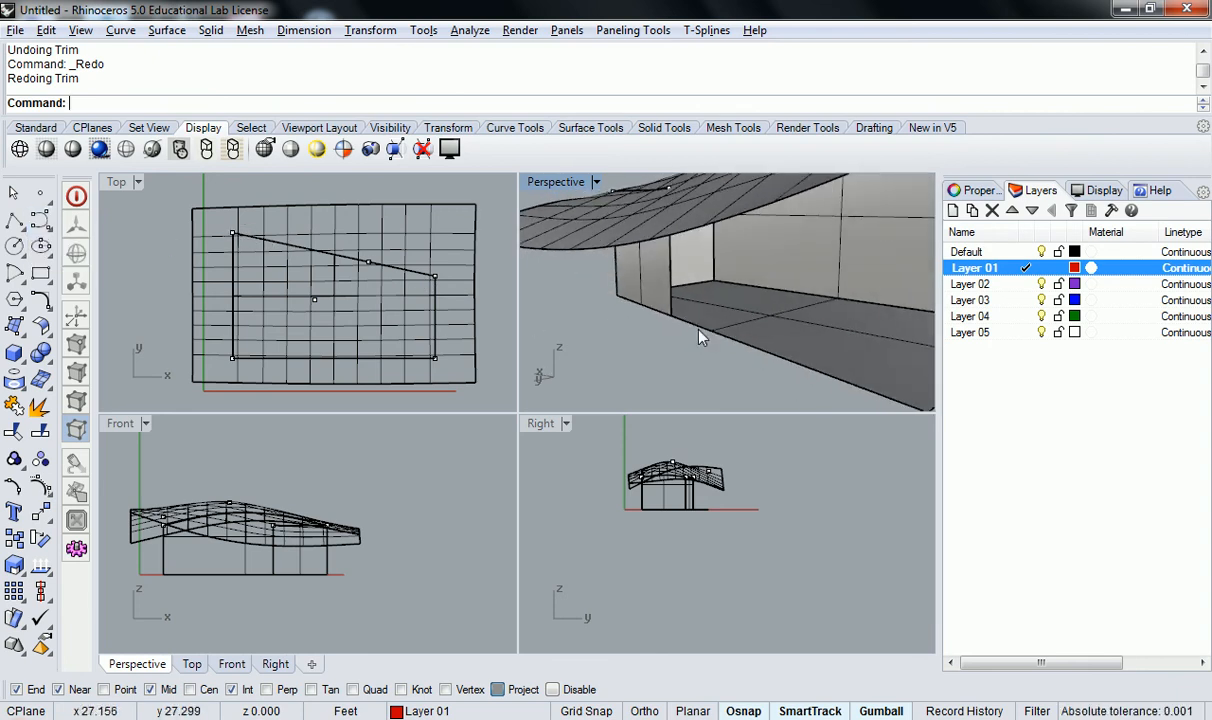
{"action": "left_click", "coordinate": [672, 304]}
{"action": "scroll", "coordinate": [674, 302], "scroll_direction": "down", "scroll_amount": 5}
{"action": "scroll", "coordinate": [688, 300], "scroll_direction": "down", "scroll_amount": 1}
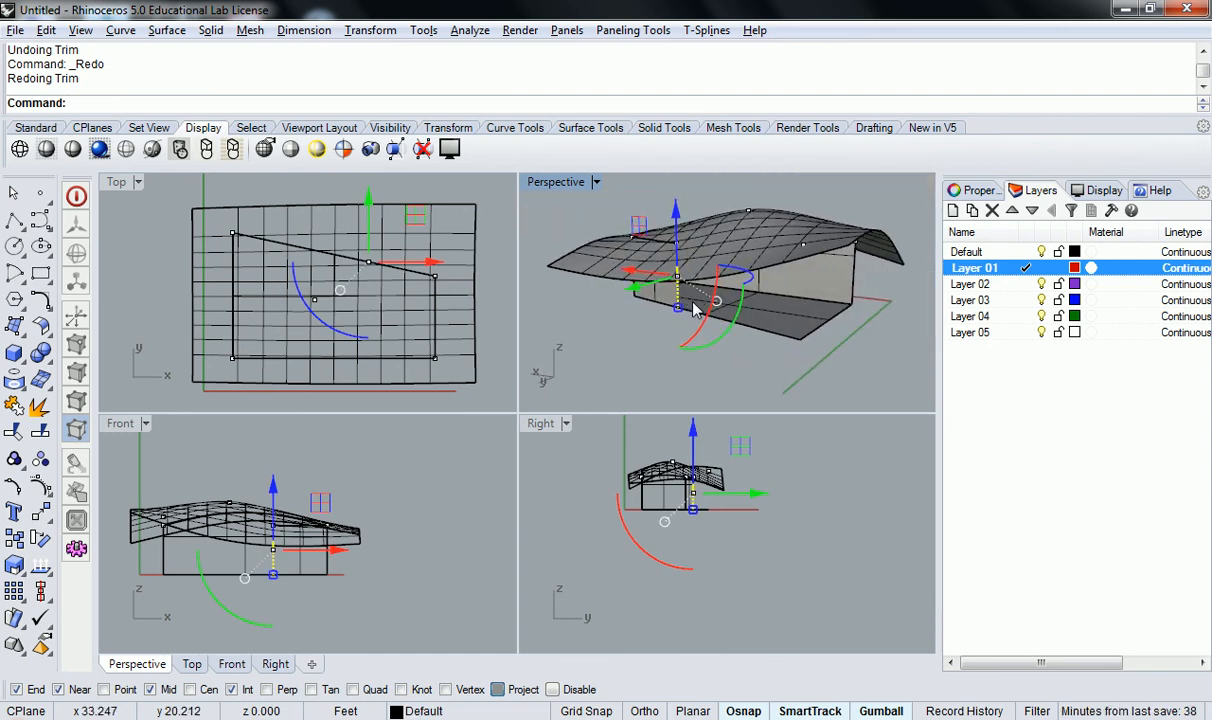
{"action": "key", "text": "ctrl+y"}
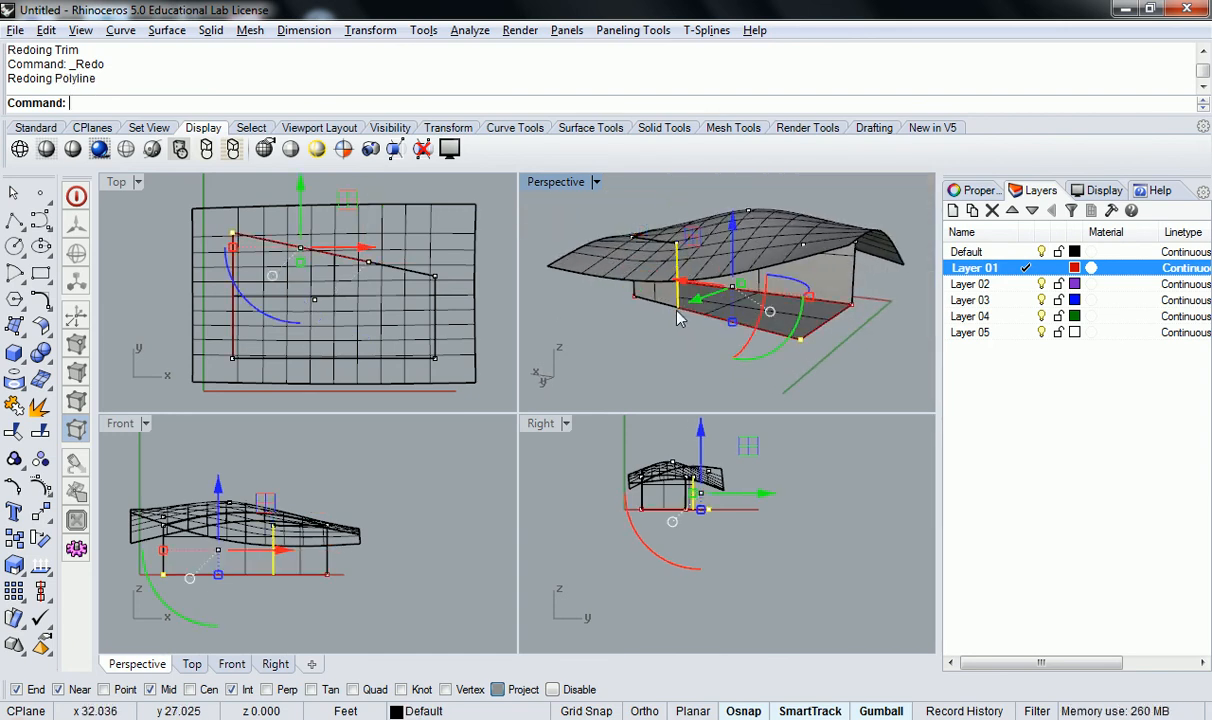
{"action": "key", "text": "Escape"}
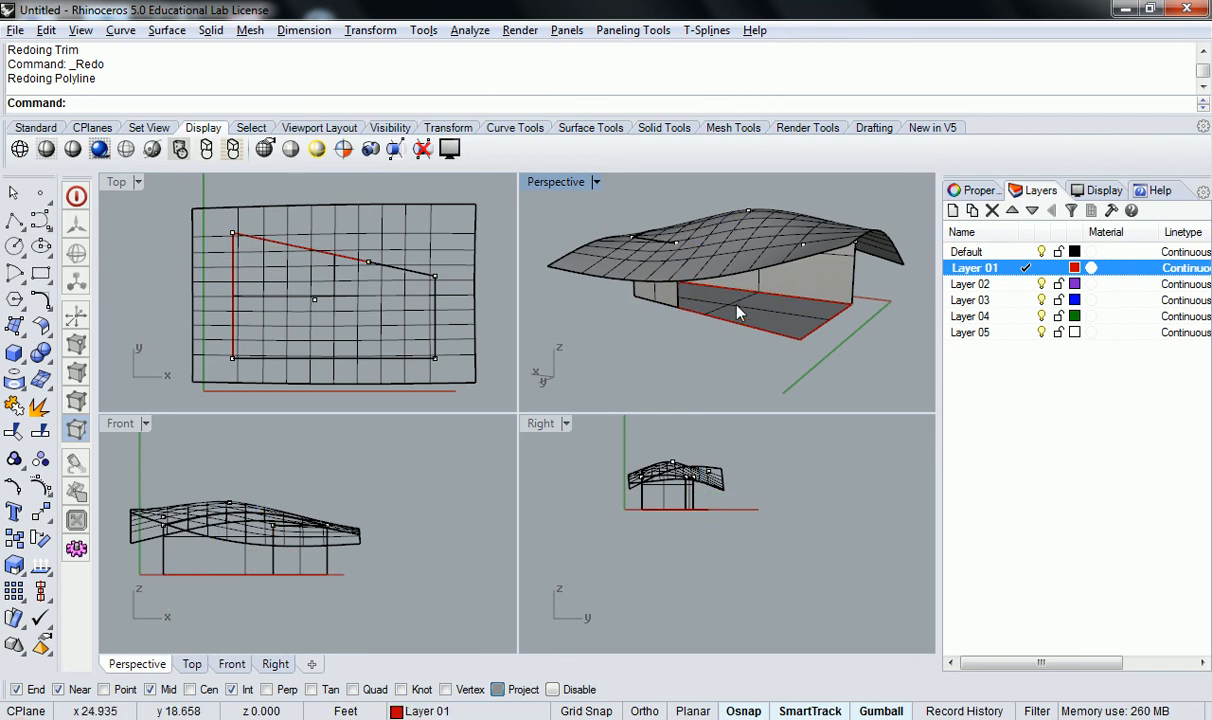
Extrude the short wall's free vertical edge about 38.8 ft with ExtrudeCrv, setting the direction along the wall's base past the open corner
{"action": "scroll", "coordinate": [680, 312], "scroll_direction": "up", "scroll_amount": 2}
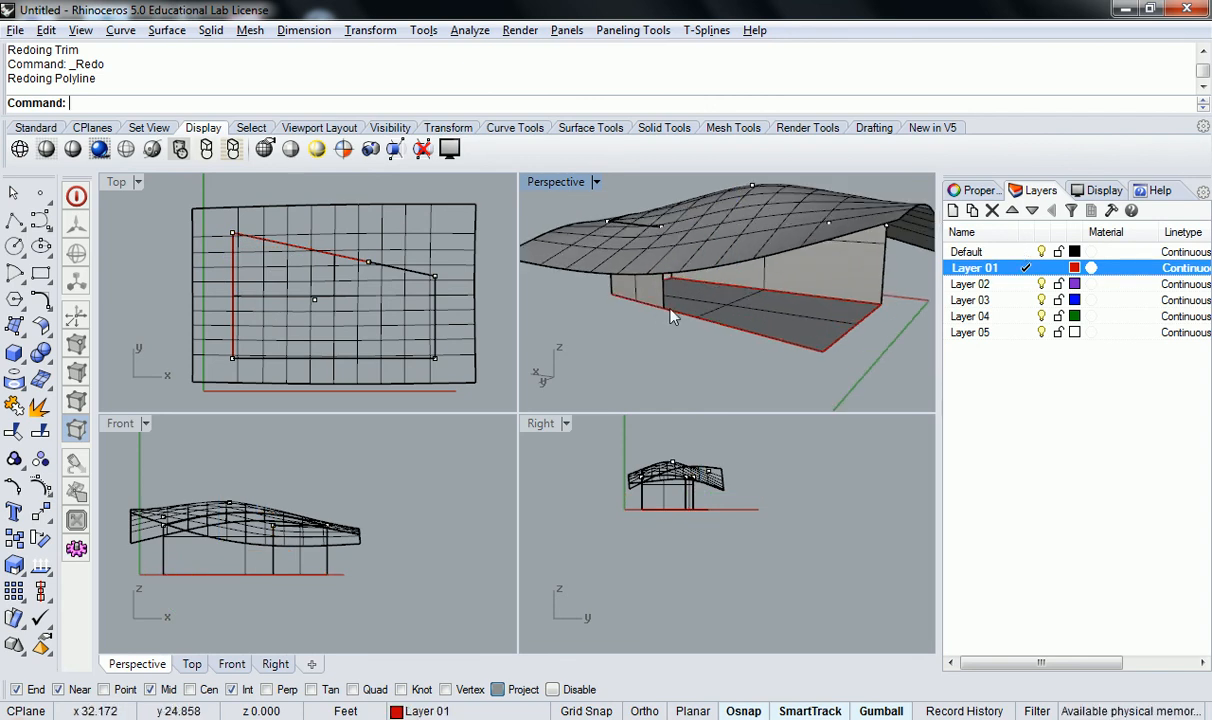
{"action": "scroll", "coordinate": [660, 310], "scroll_direction": "up", "scroll_amount": 2}
{"action": "left_click", "coordinate": [678, 286]}
{"action": "scroll", "coordinate": [672, 289], "scroll_direction": "down", "scroll_amount": 4}
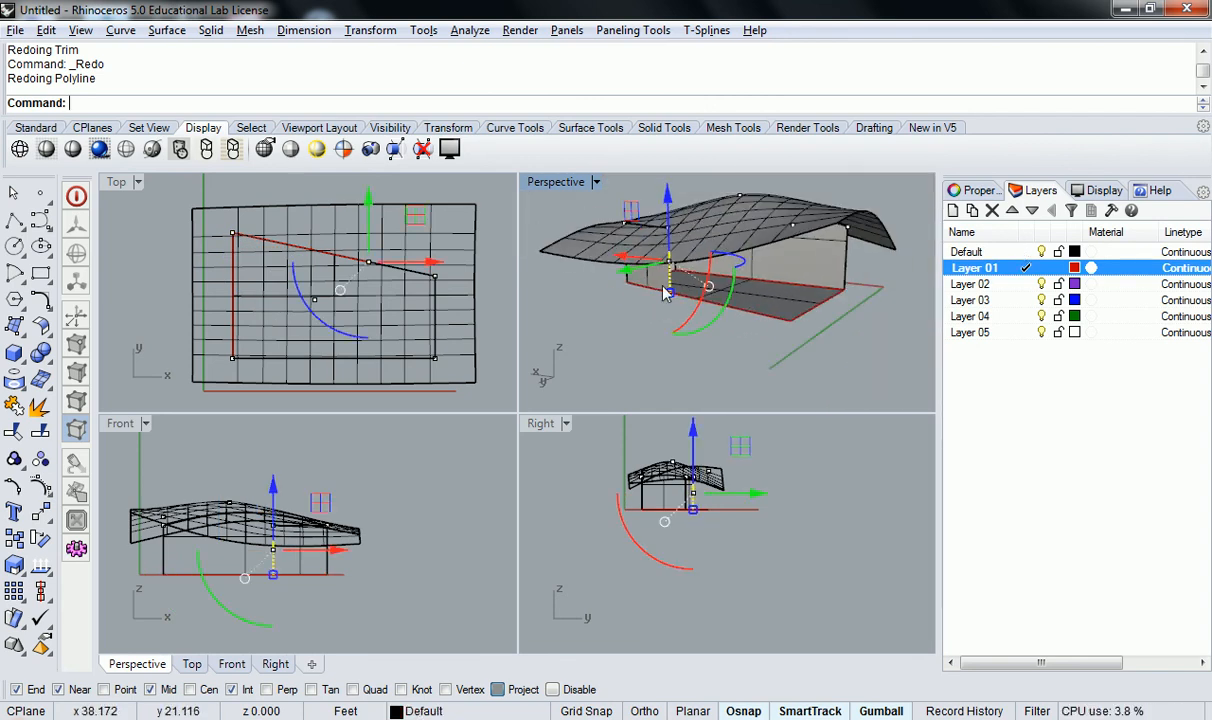
{"action": "key", "text": "Return"}
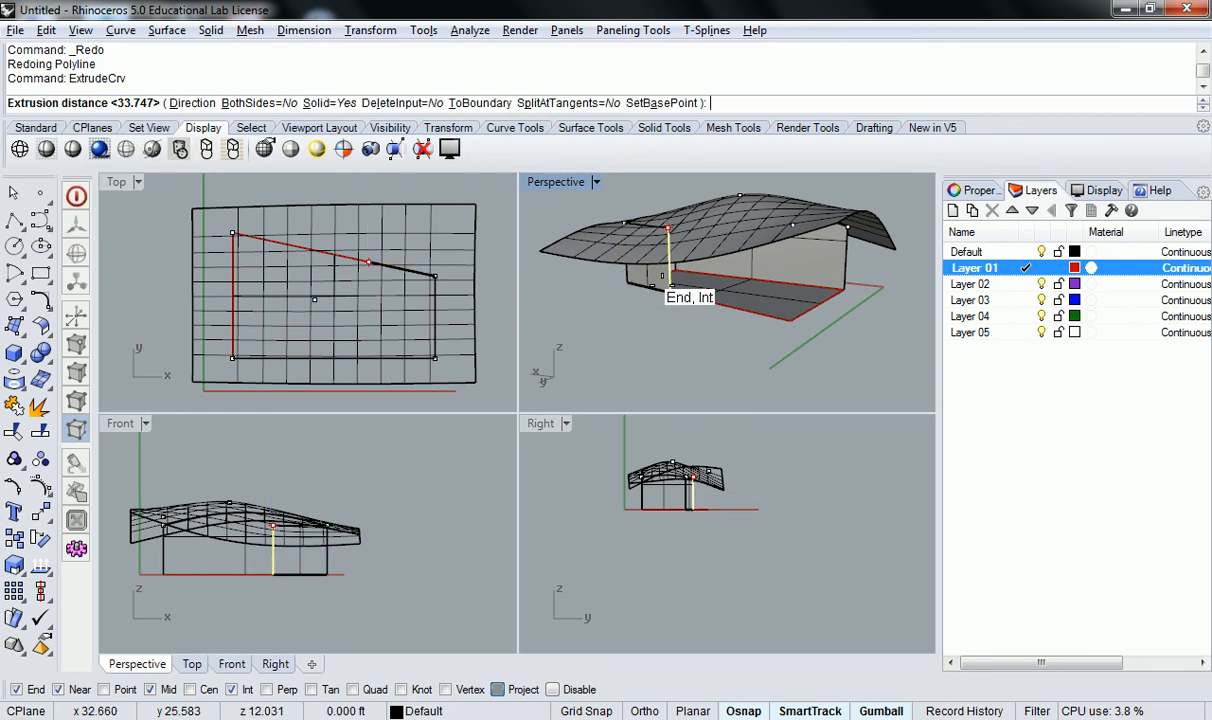
{"action": "scroll", "coordinate": [640, 230], "scroll_direction": "up", "scroll_amount": 3}
{"action": "left_click", "coordinate": [192, 103]}
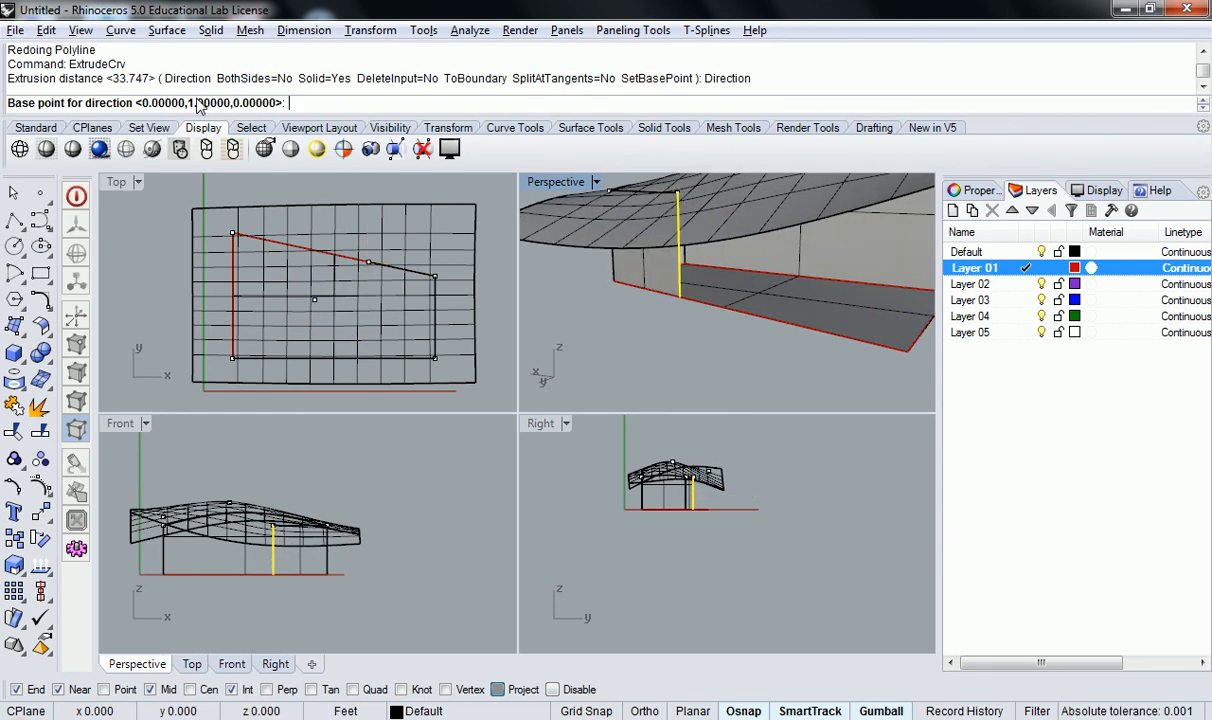
{"action": "left_click", "coordinate": [614, 281]}
{"action": "left_click", "coordinate": [681, 297]}
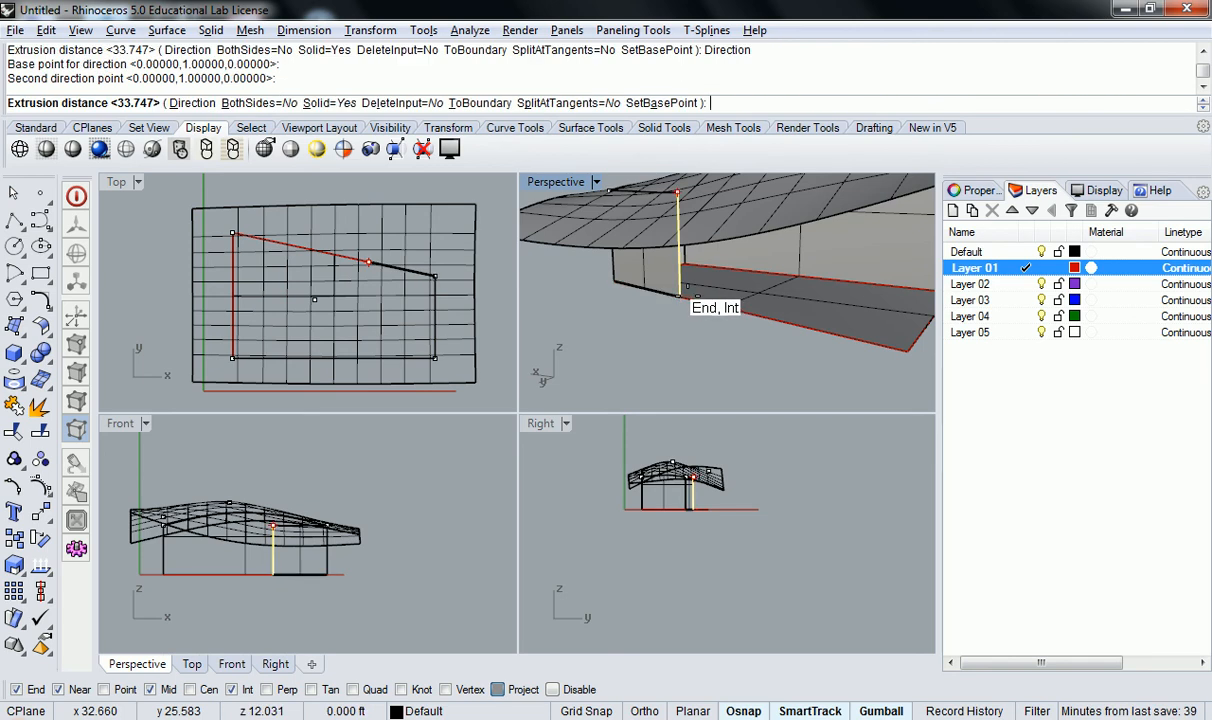
{"action": "scroll", "coordinate": [681, 297], "scroll_direction": "down", "scroll_amount": 4}
{"action": "left_click", "coordinate": [660, 318]}
Extrude the vertical edge at the long wall's open end with ExtrudeCrv across the open side, past the open floor corner
{"action": "right_click_drag", "start_coordinate": [865, 307], "coordinate": [795, 300]}
{"action": "left_click", "coordinate": [810, 305]}
{"action": "type", "text": "Extrude"}
{"action": "key", "text": "Return"}
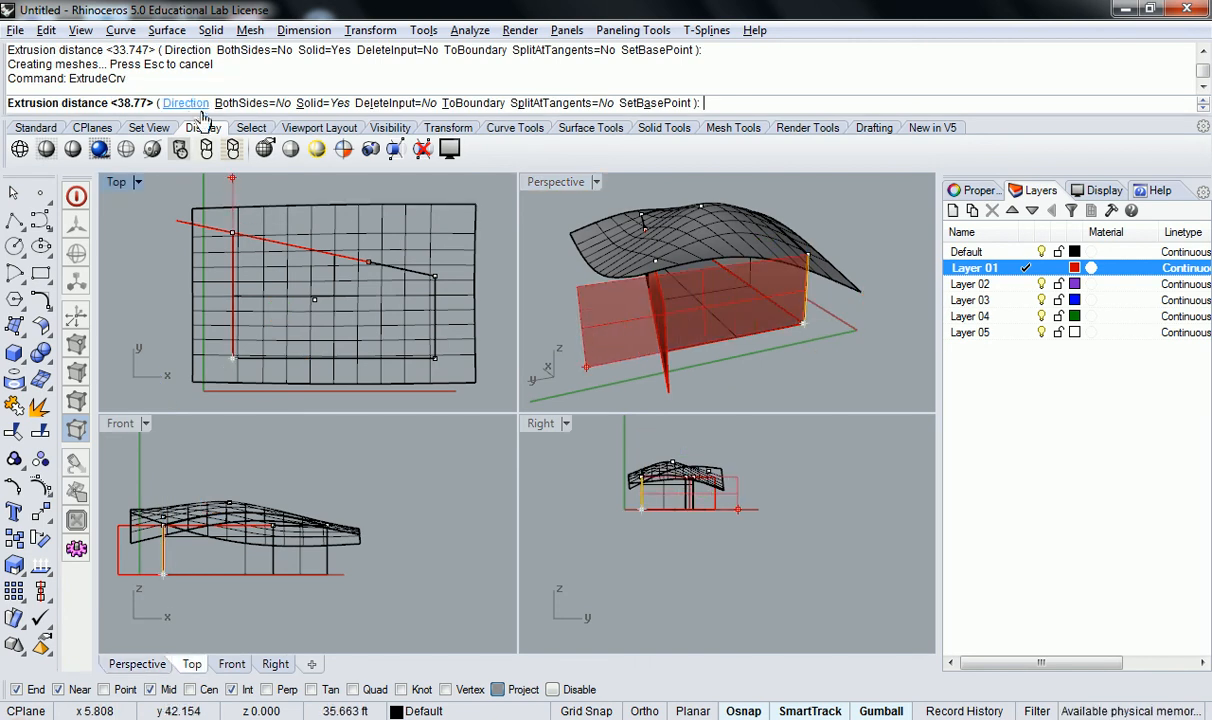
{"action": "left_click", "coordinate": [579, 341]}
{"action": "right_click_drag", "start_coordinate": [590, 341], "coordinate": [685, 251]}
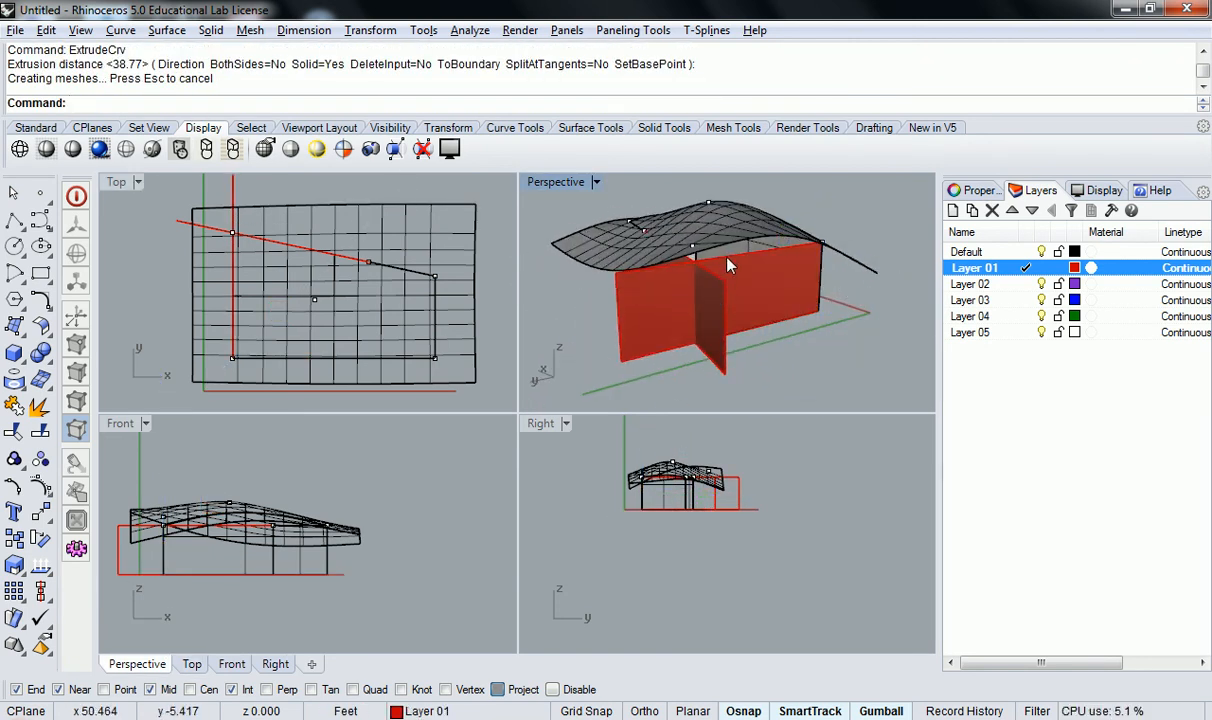
Raise the top edges of both extruded surfaces above the roof so the surfaces pass fully through it
{"action": "left_click", "coordinate": [687, 244]}
{"action": "left_click", "coordinate": [713, 269], "text": "ctrl+shift"}
{"action": "scroll", "coordinate": [713, 240], "scroll_direction": "down", "scroll_amount": 4}
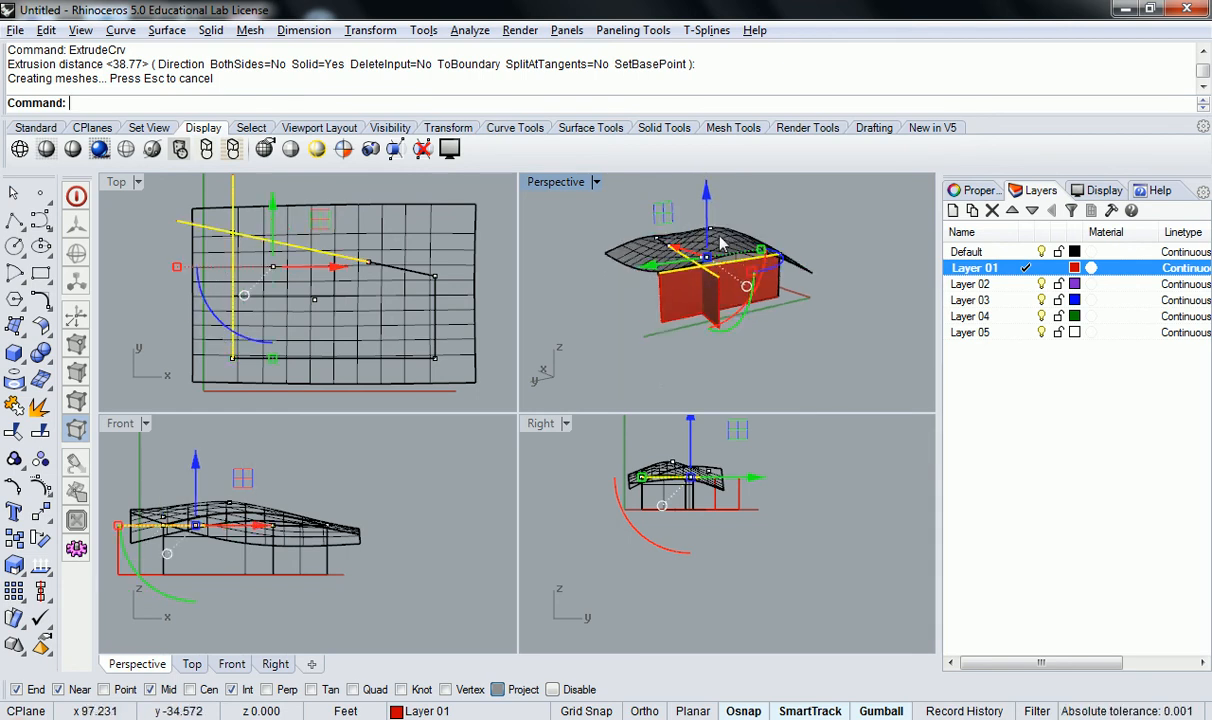
{"action": "left_click_drag", "start_coordinate": [722, 239], "coordinate": [722, 199]}
{"action": "left_click", "coordinate": [879, 268]}
{"action": "right_click_drag", "start_coordinate": [874, 272], "coordinate": [593, 348]}
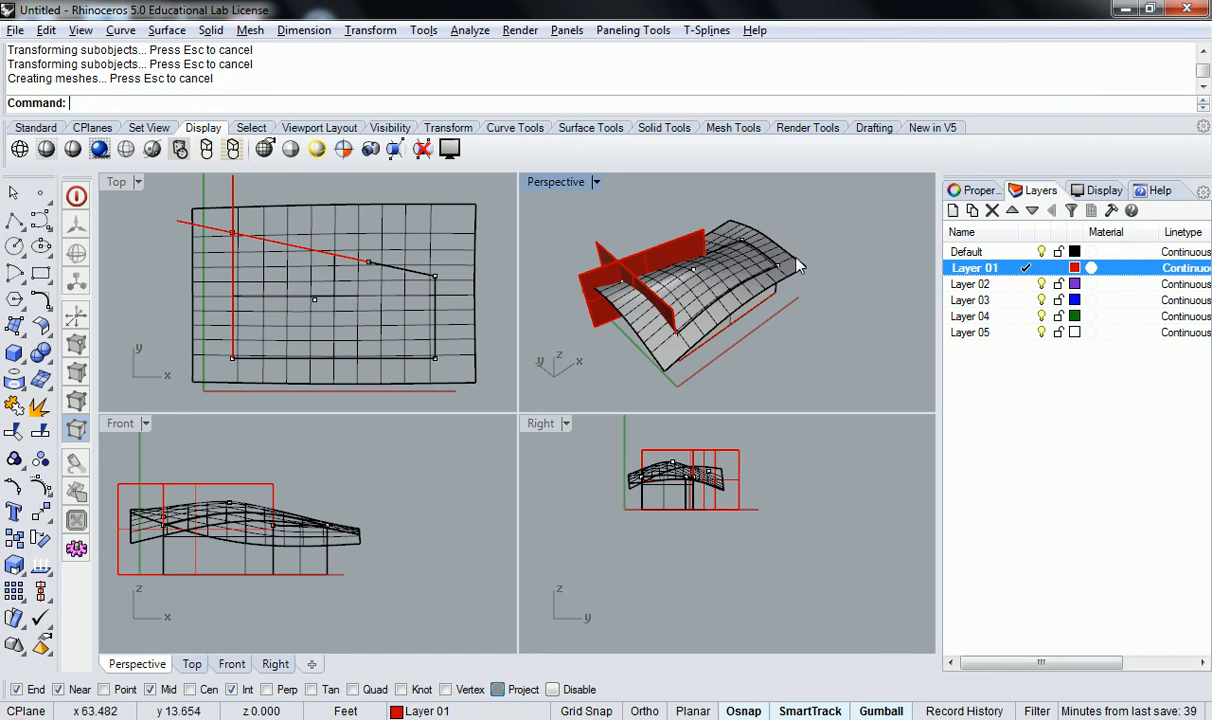
Trim off the roof's overhang, using the two extruded surfaces and the building's walls as cutting objects
{"action": "right_click_drag", "start_coordinate": [711, 242], "coordinate": [575, 318]}
{"action": "scroll", "coordinate": [693, 243], "scroll_direction": "up", "scroll_amount": 6}
{"action": "right_click_drag", "start_coordinate": [775, 262], "coordinate": [687, 294]}
{"action": "scroll", "coordinate": [687, 294], "scroll_direction": "down", "scroll_amount": 5}
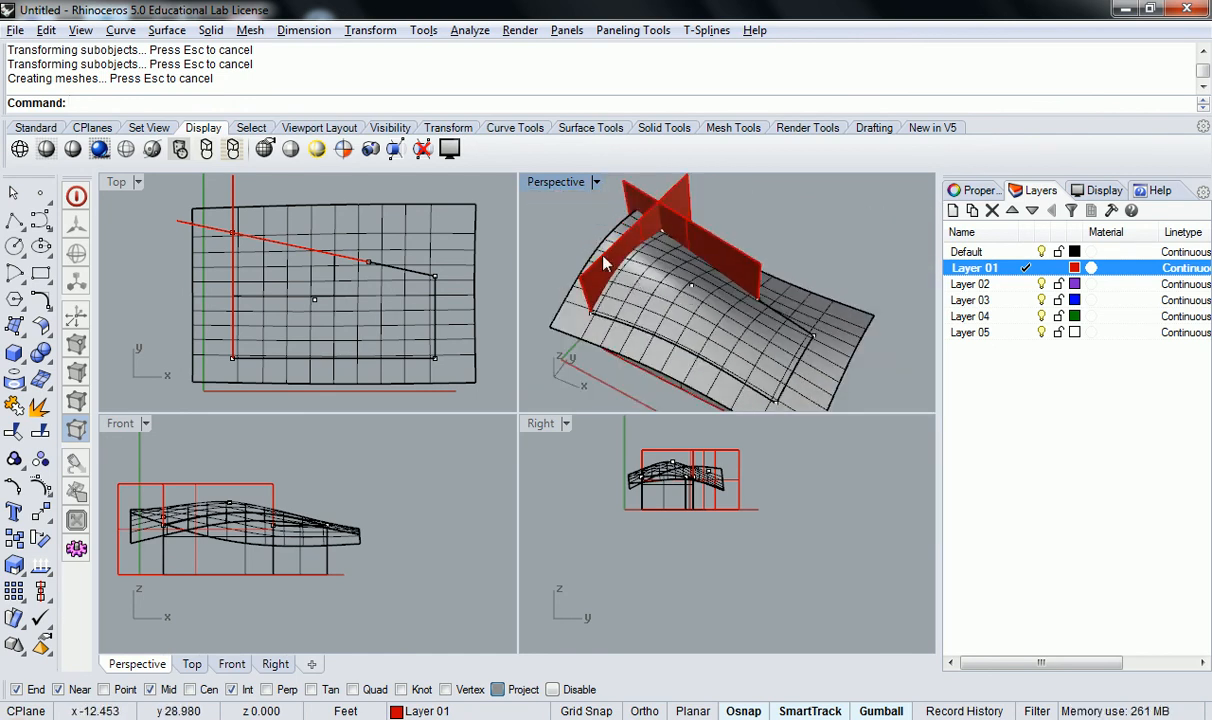
{"action": "right_click_drag", "start_coordinate": [601, 288], "coordinate": [712, 257]}
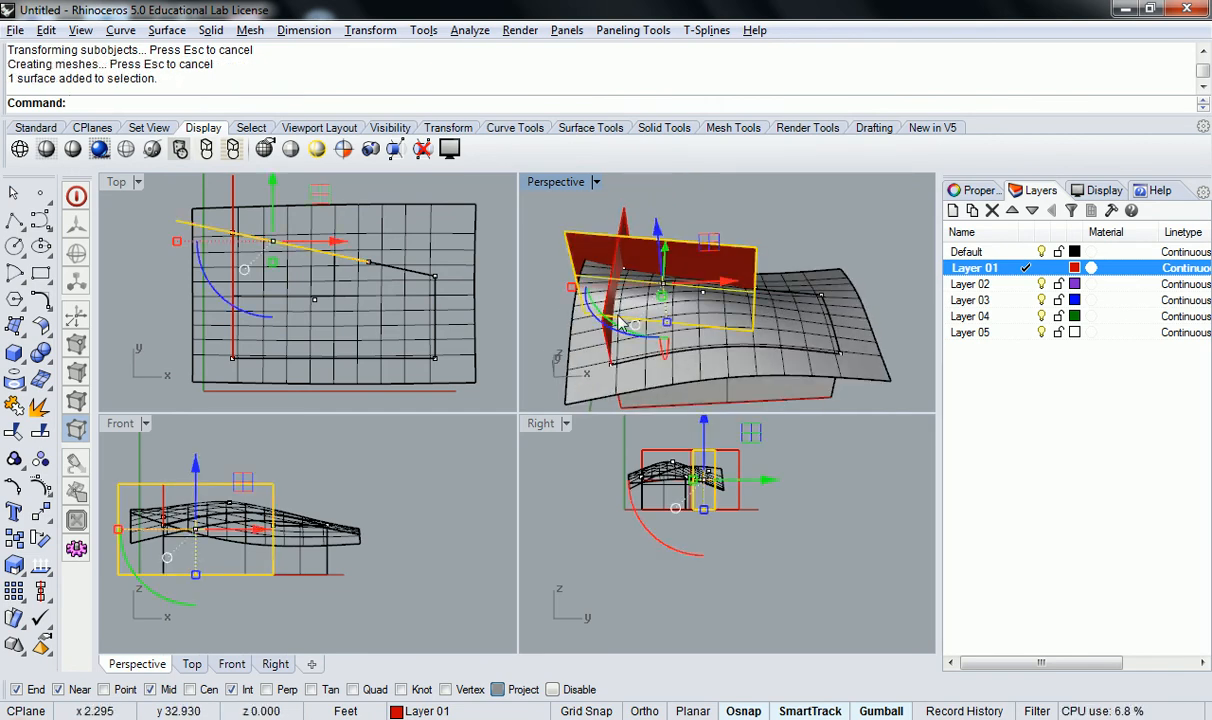
{"action": "left_click", "coordinate": [626, 217]}
{"action": "key", "text": "Escape"}
{"action": "type", "text": "Trim"}
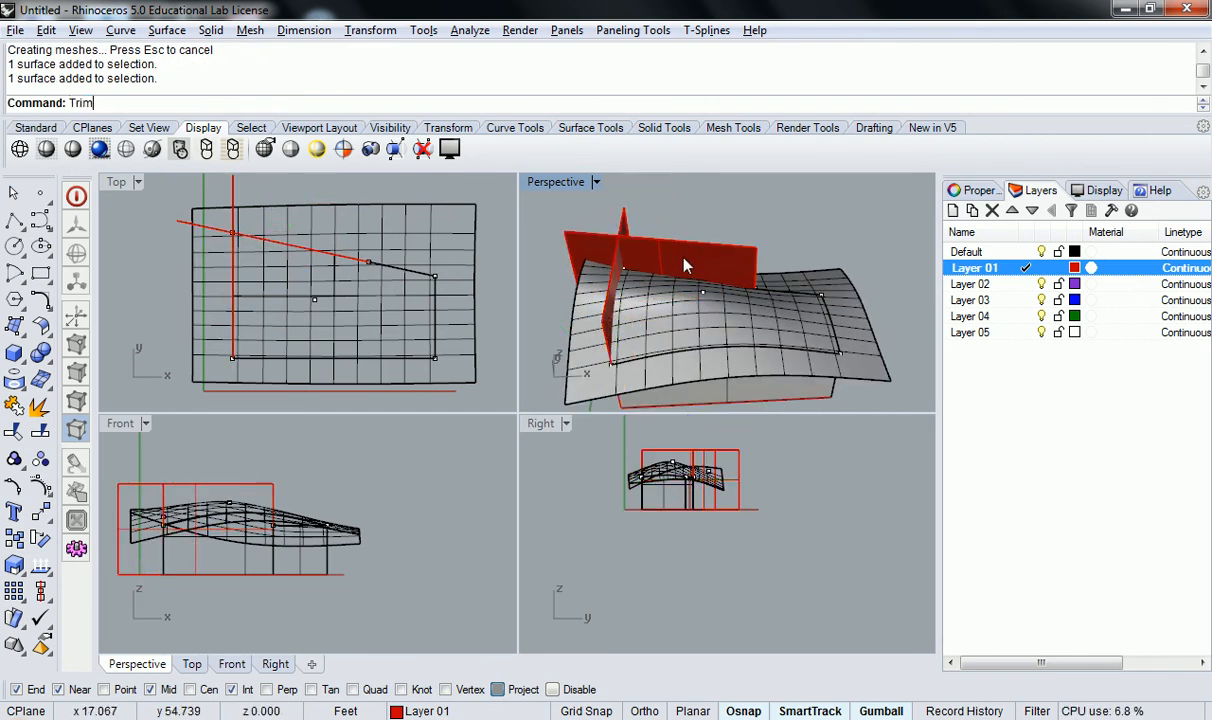
{"action": "key", "text": "Return"}
{"action": "left_click", "coordinate": [642, 247]}
{"action": "left_click", "coordinate": [612, 240]}
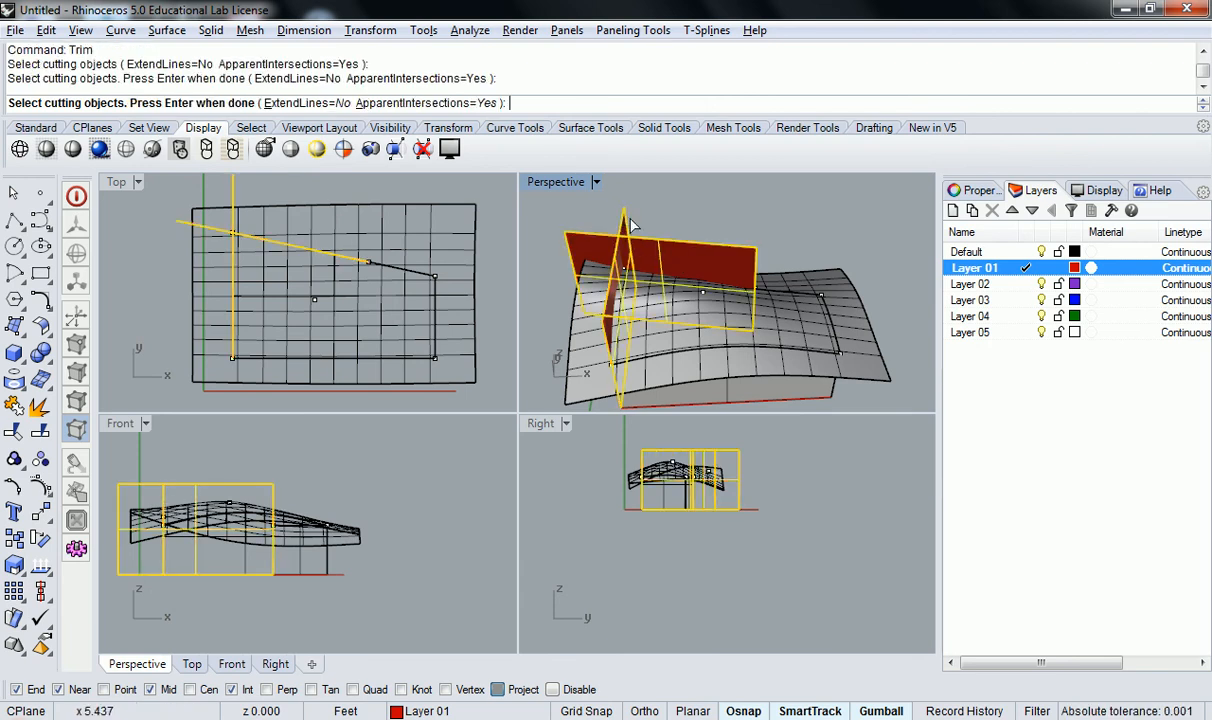
{"action": "left_click", "coordinate": [745, 370]}
{"action": "mouse_move", "coordinate": [745, 370]}
{"action": "right_mouse_down"}
{"action": "mouse_move", "coordinate": [750, 350]}
{"action": "mouse_move", "coordinate": [790, 350]}
{"action": "mouse_move", "coordinate": [704, 349]}
{"action": "mouse_move", "coordinate": [753, 370]}
{"action": "right_mouse_up"}
{"action": "left_click", "coordinate": [756, 368]}
{"action": "left_click", "coordinate": [817, 340]}
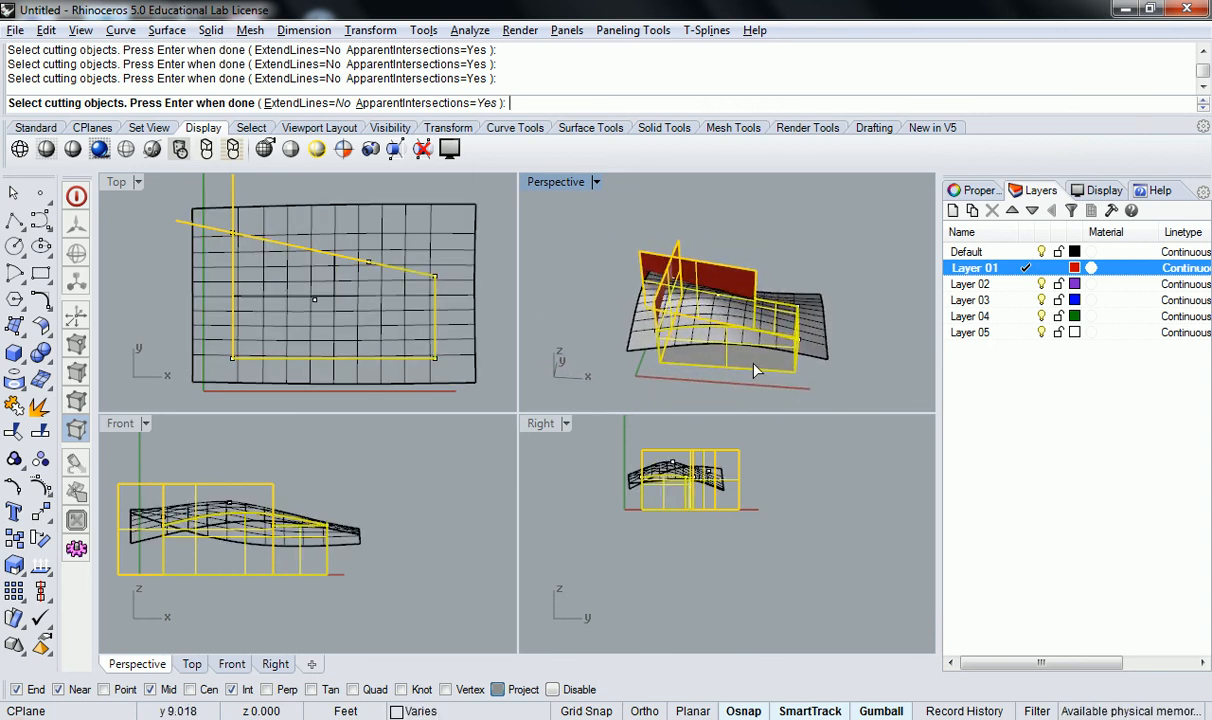
{"action": "key", "text": "Return"}
{"action": "left_click", "coordinate": [808, 316]}
{"action": "key", "text": "Return"}
Delete the leftover roof piece outside the corner where the two cutting surfaces cross
{"action": "right_click_drag", "start_coordinate": [584, 266], "coordinate": [770, 378]}
{"action": "scroll", "coordinate": [755, 365], "scroll_direction": "up", "scroll_amount": 2}
{"action": "type", "text": "Tr"}
{"action": "key", "text": "Return"}
{"action": "key", "text": "Escape"}
{"action": "left_click", "coordinate": [765, 378]}
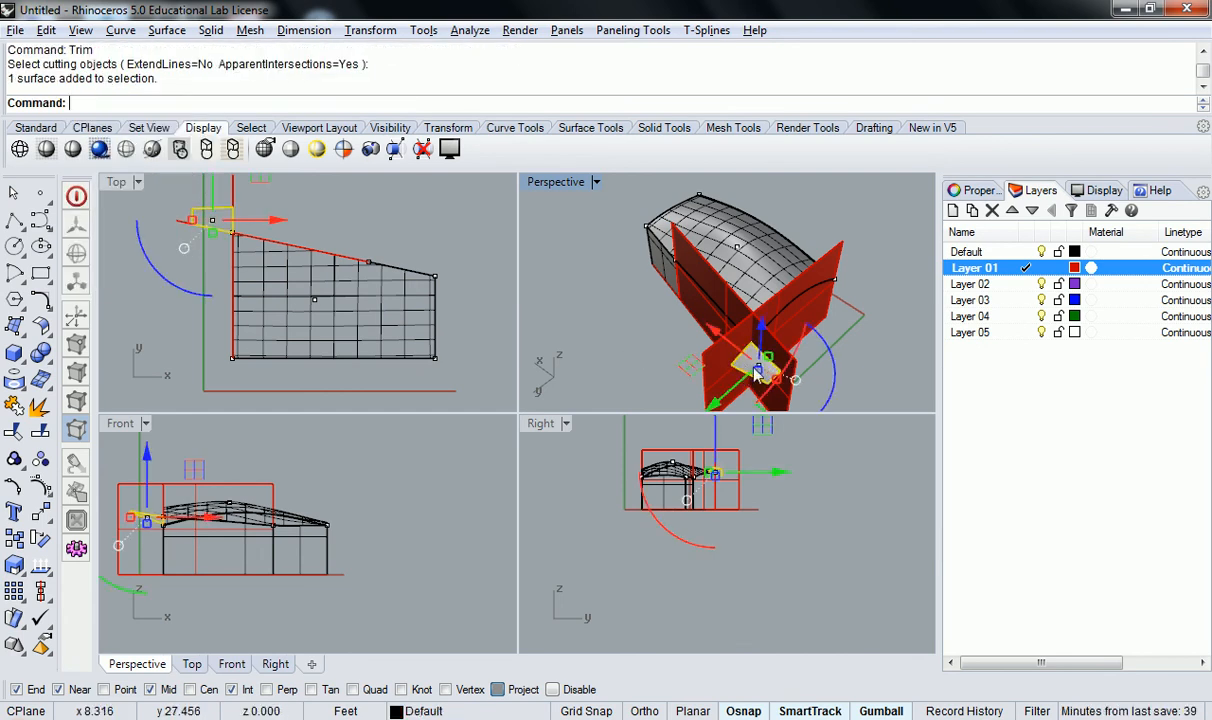
{"action": "key", "text": "Delete"}
Delete the extruded cutting surfaces around the open side of the building
{"action": "right_click_drag", "start_coordinate": [765, 372], "coordinate": [718, 303]}
{"action": "left_click", "coordinate": [850, 320]}
{"action": "key", "text": "Delete"}
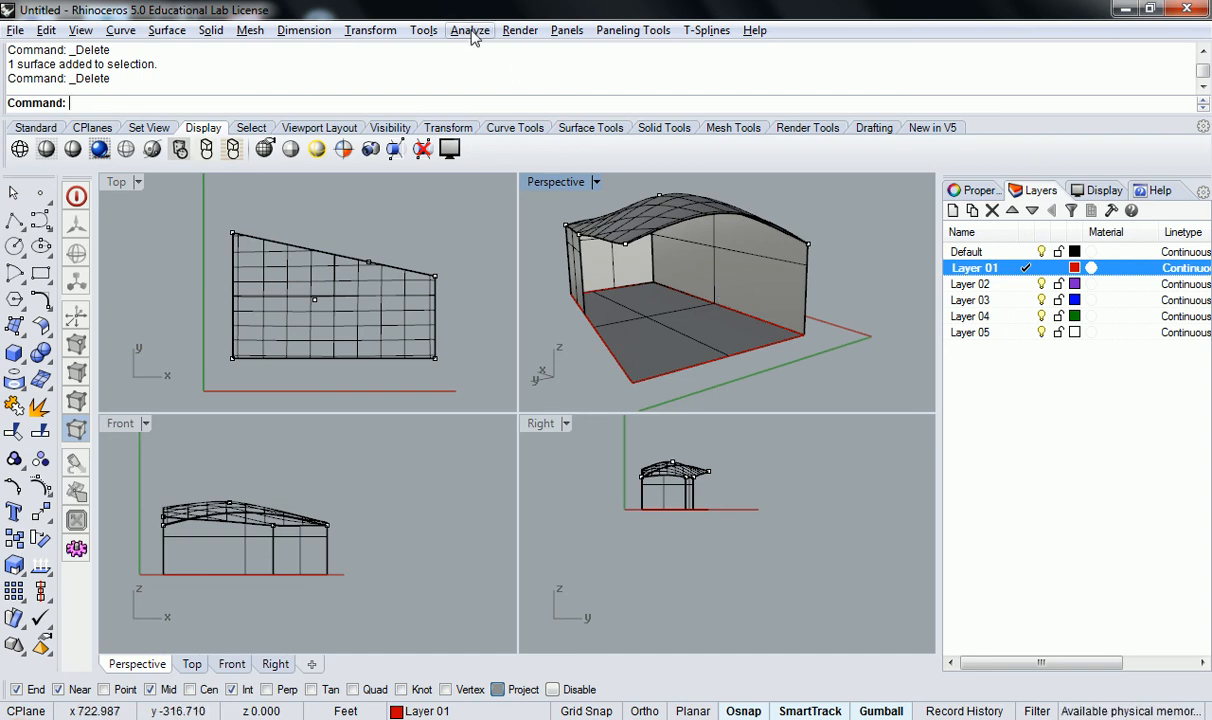
Undo the two deletions to bring back the cutting surfaces and roof remnant, and redo them
{"action": "key", "text": "ctrl+z"}
{"action": "key", "text": "ctrl+z"}
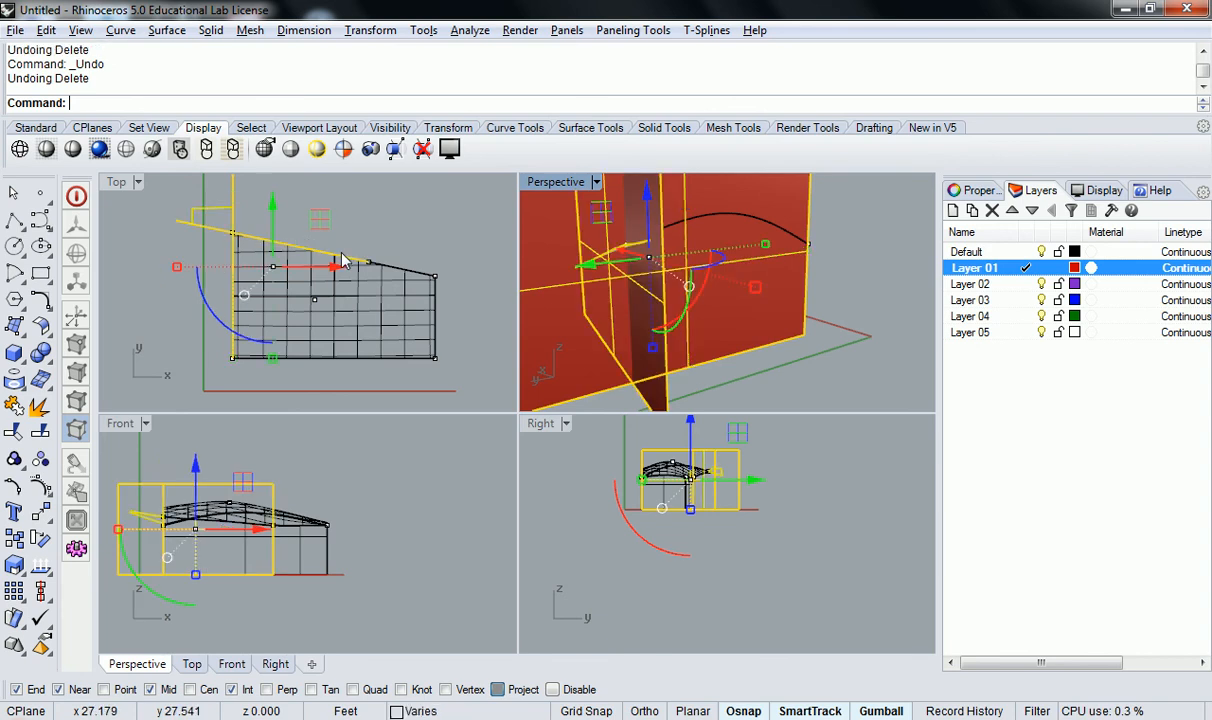
{"action": "key", "text": "ctrl+y"}
{"action": "key", "text": "ctrl+y"}
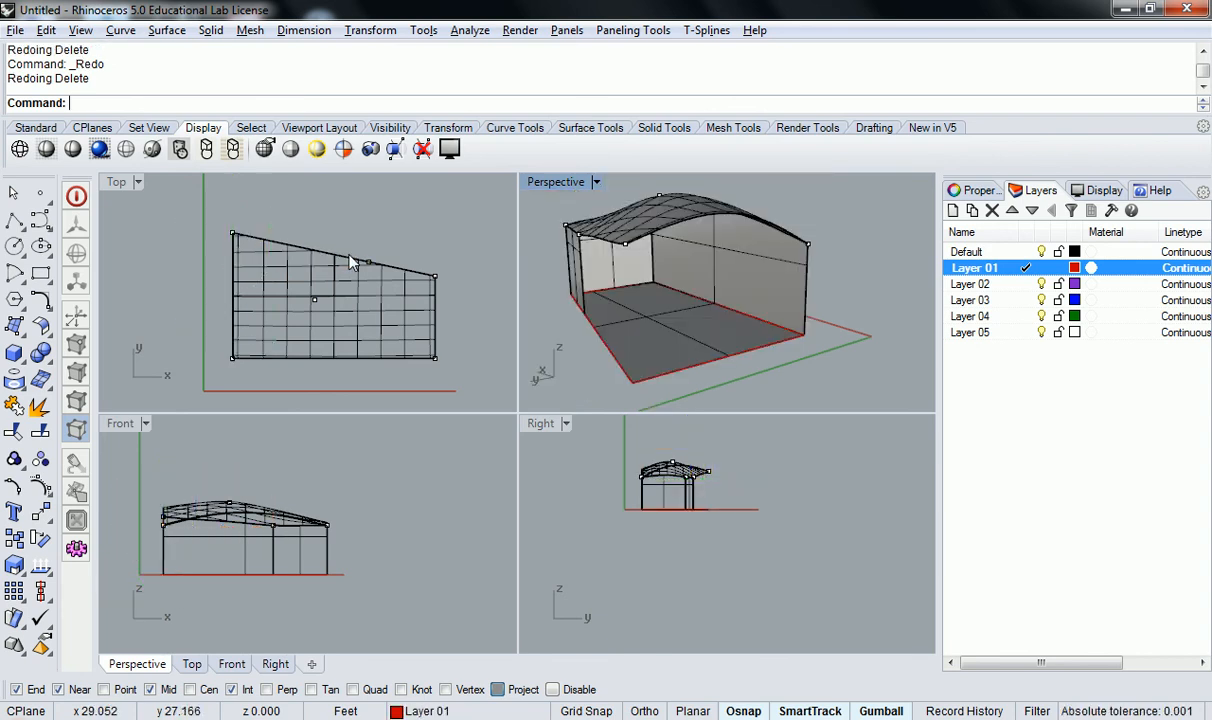
{"action": "right_click_drag", "start_coordinate": [630, 251], "coordinate": [766, 303]}
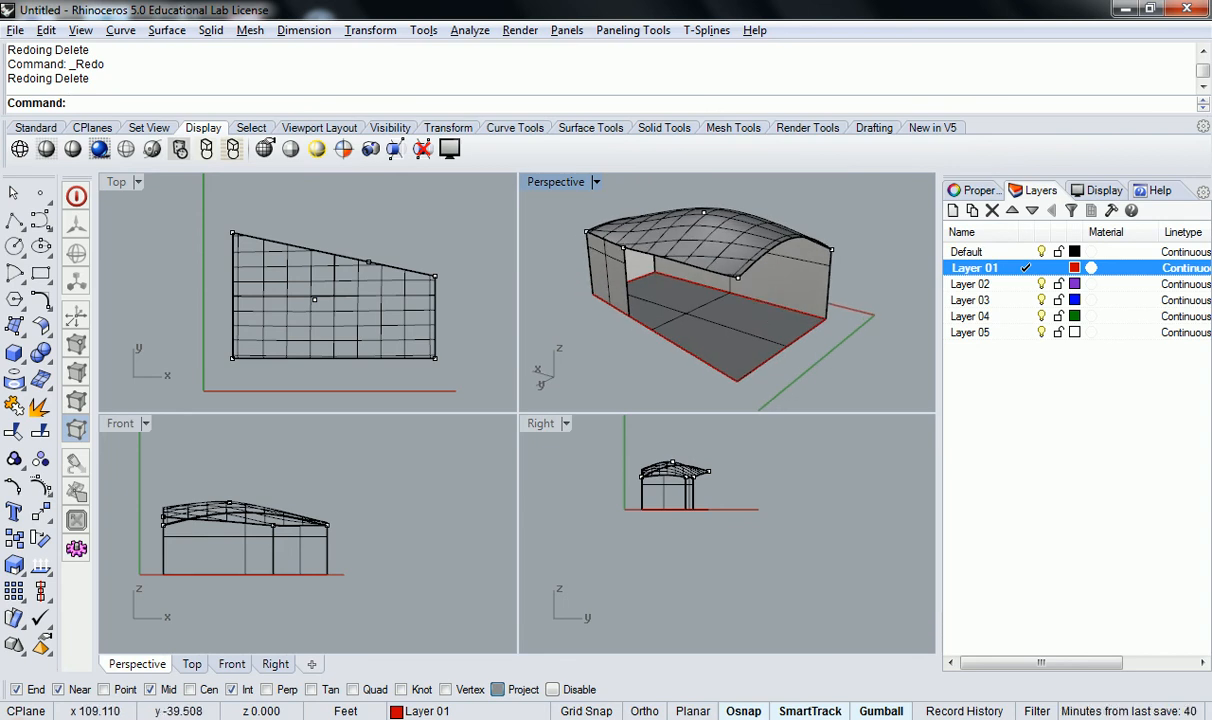